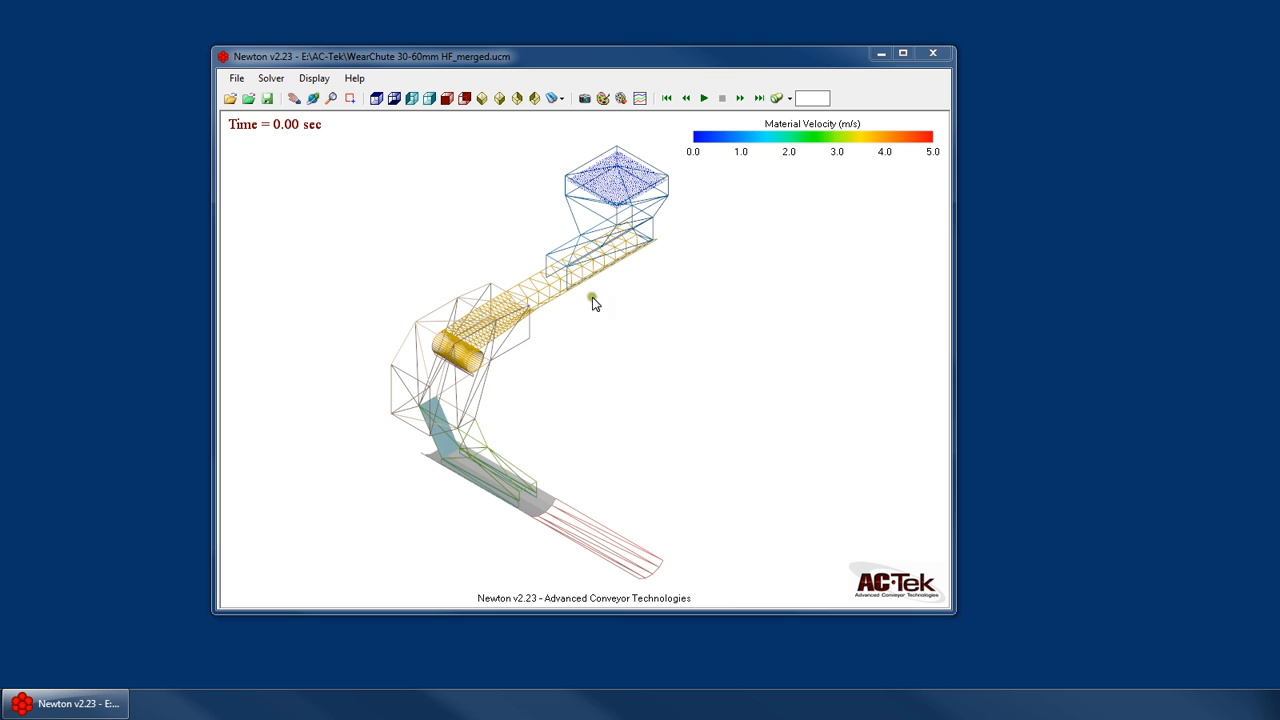
- Open the Plotting window and arrange it side by side with the model window
click(640, 98)
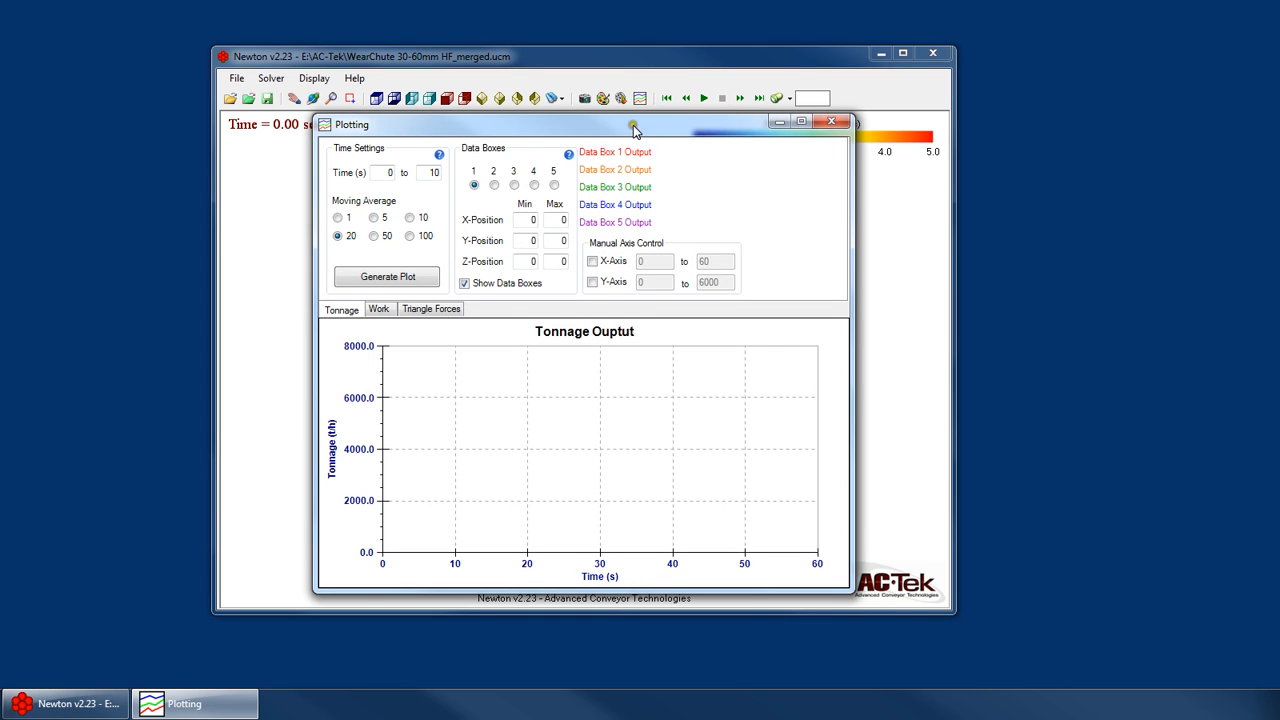
drag(633, 125, 1017, 130)
drag(808, 63, 610, 67)
drag(757, 200, 713, 200)
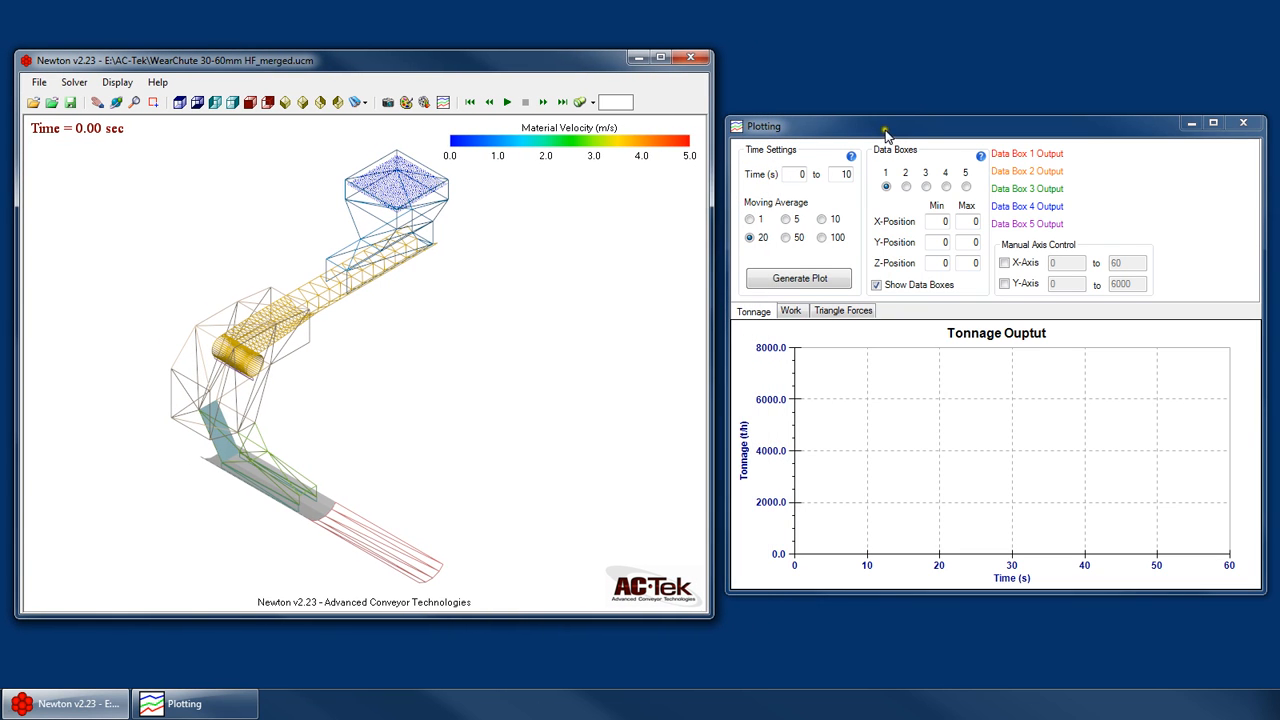
drag(885, 133, 885, 117)
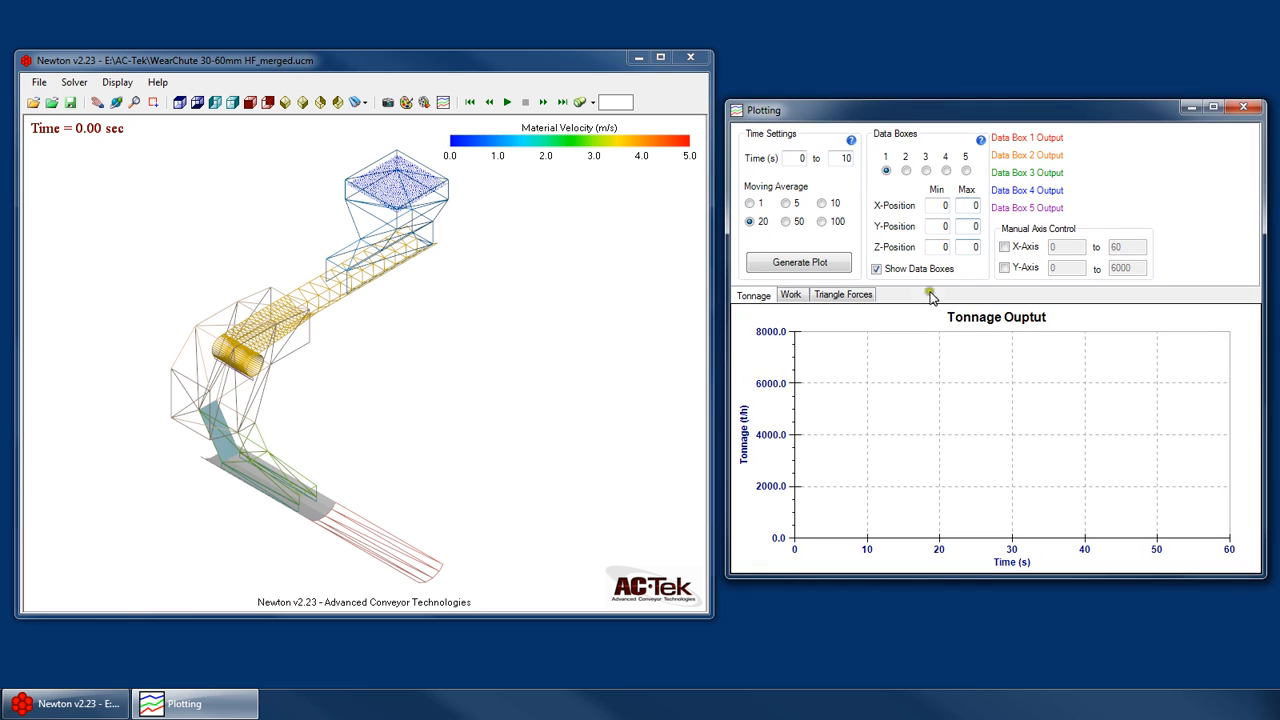
- Look through the Work and Triangle Forces plot settings and return to the Tonnage plot
click(793, 297)
click(752, 294)
click(790, 296)
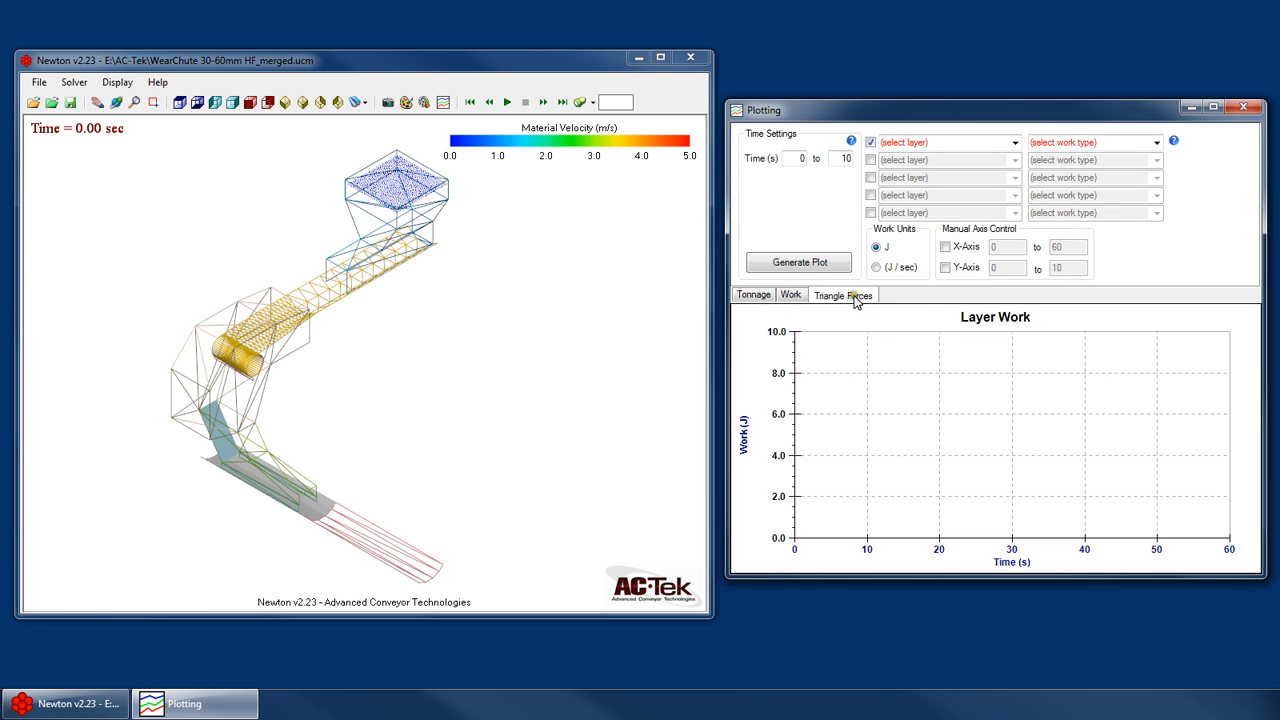
click(820, 296)
click(755, 296)
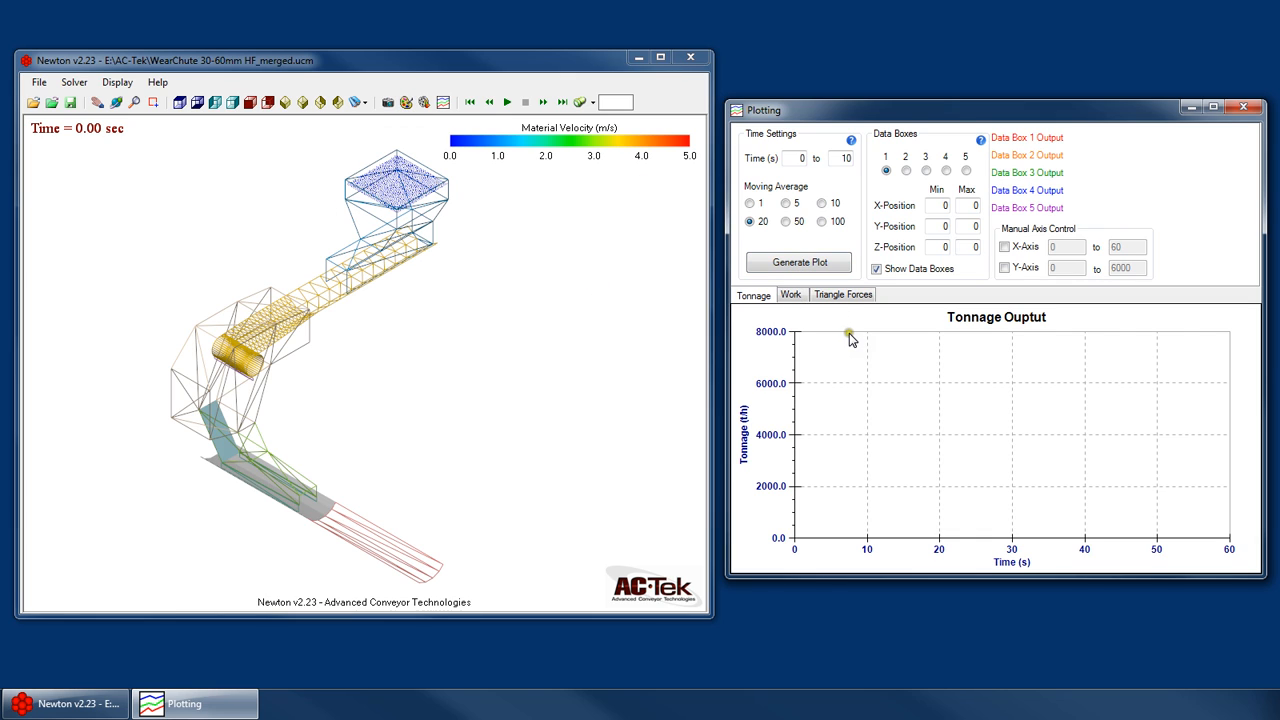
- Review the Work and Triangle Forces settings in the Surface and Material Visualization window, and move that window clear of the model
click(406, 102)
click(175, 381)
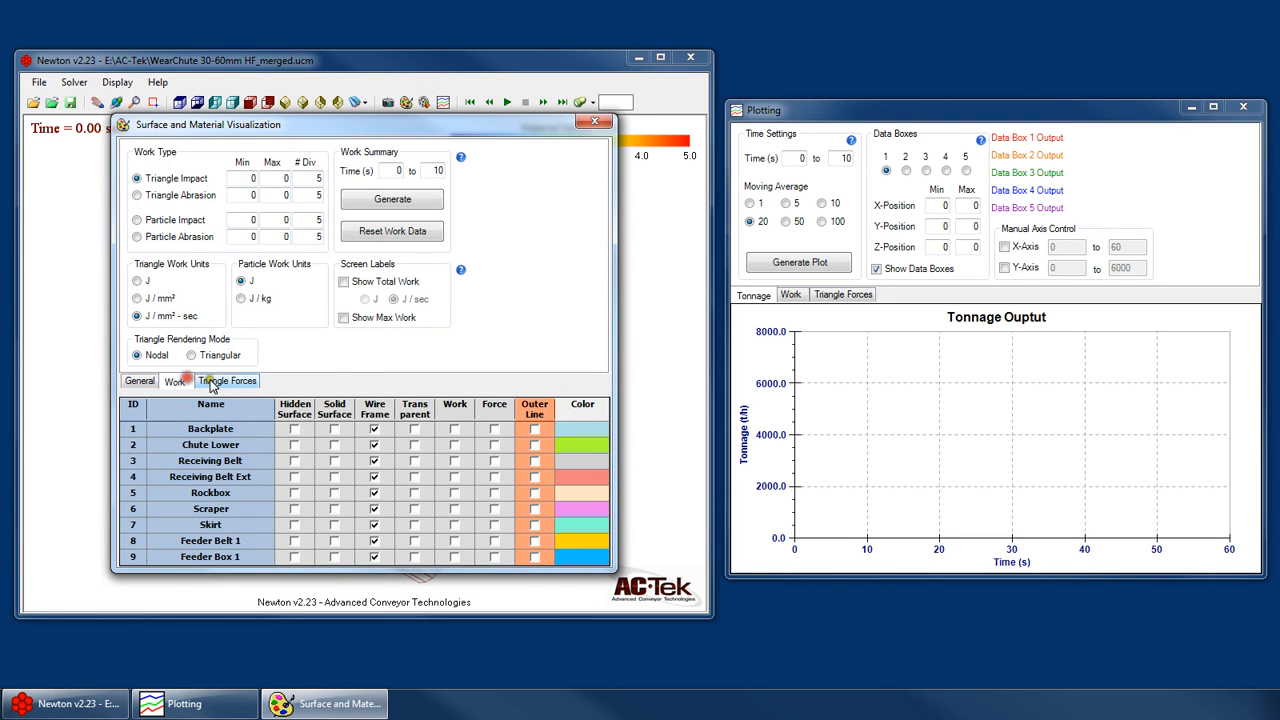
click(228, 381)
click(175, 381)
click(222, 386)
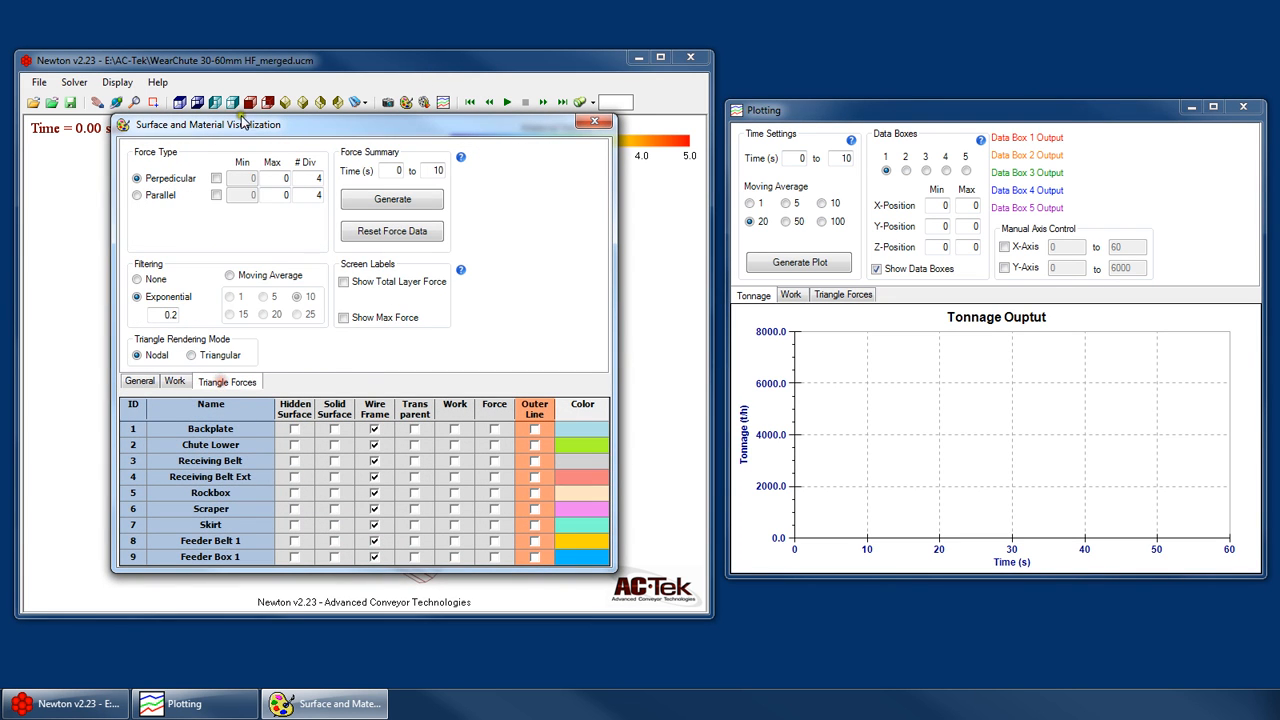
drag(369, 135, 407, 676)
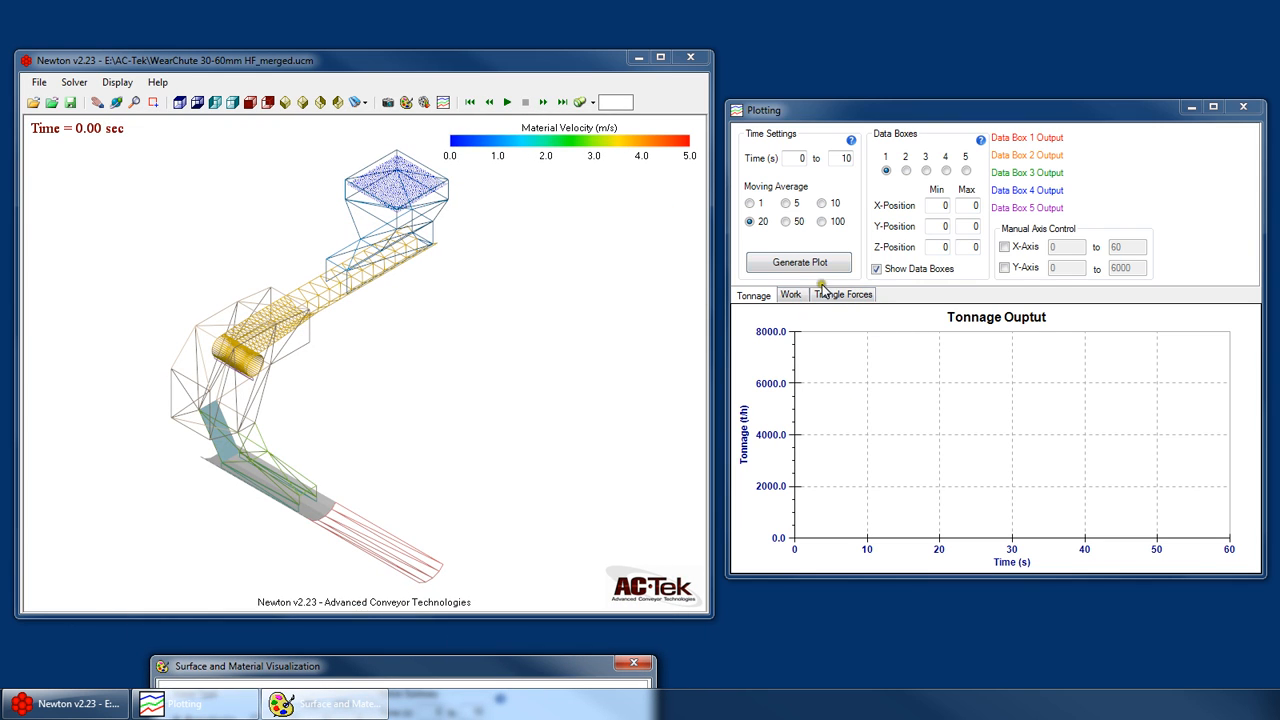
click(413, 306)
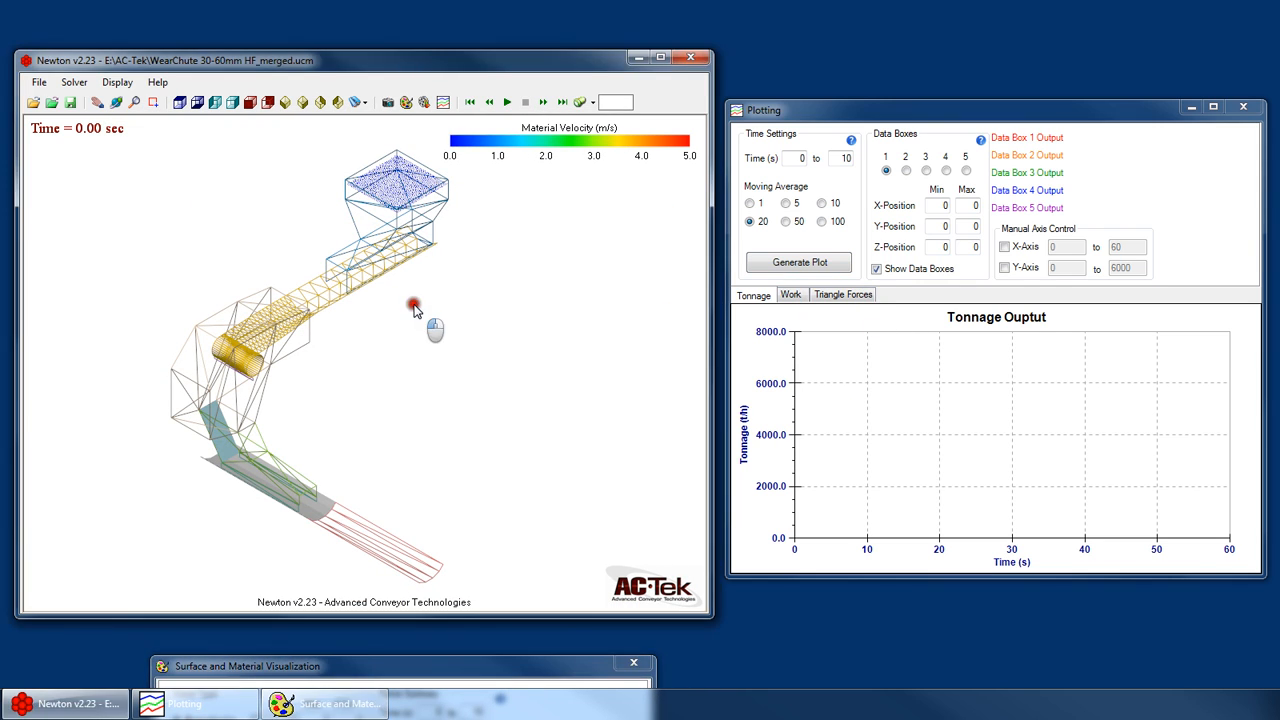
- Try to generate a layer work plot without selecting a layer or work type, and return to the Tonnage plot
click(790, 294)
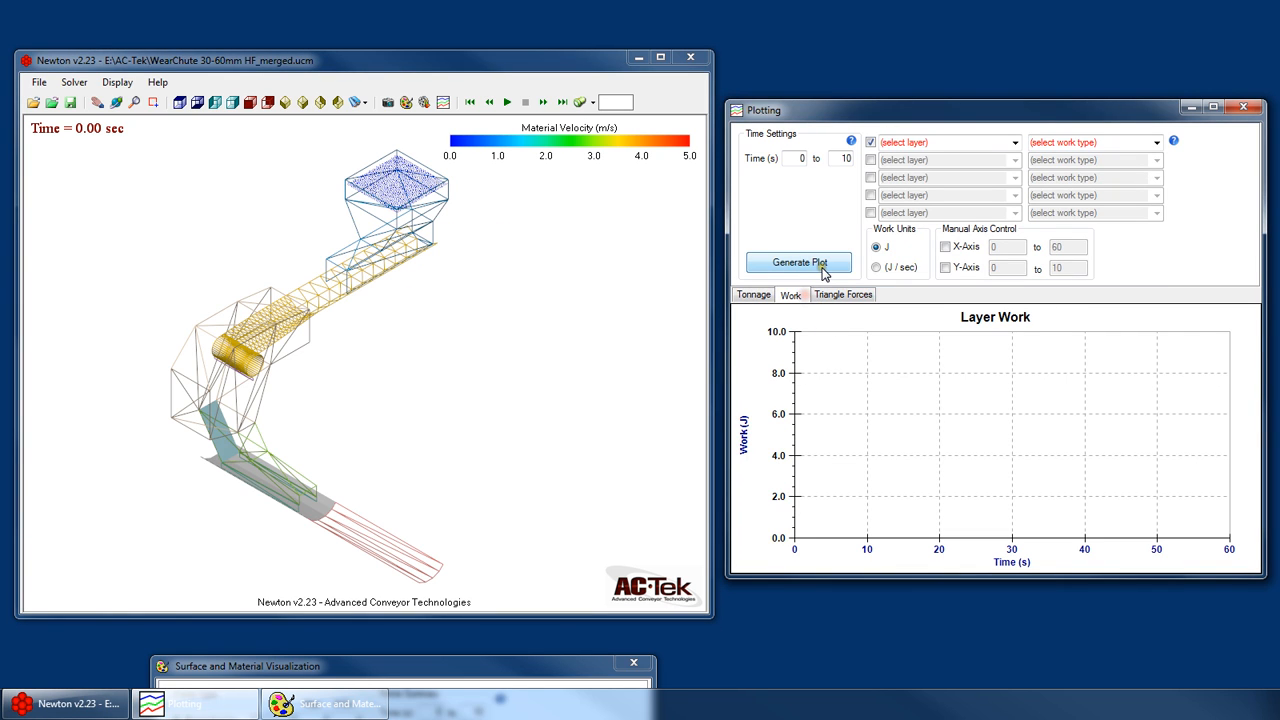
click(822, 264)
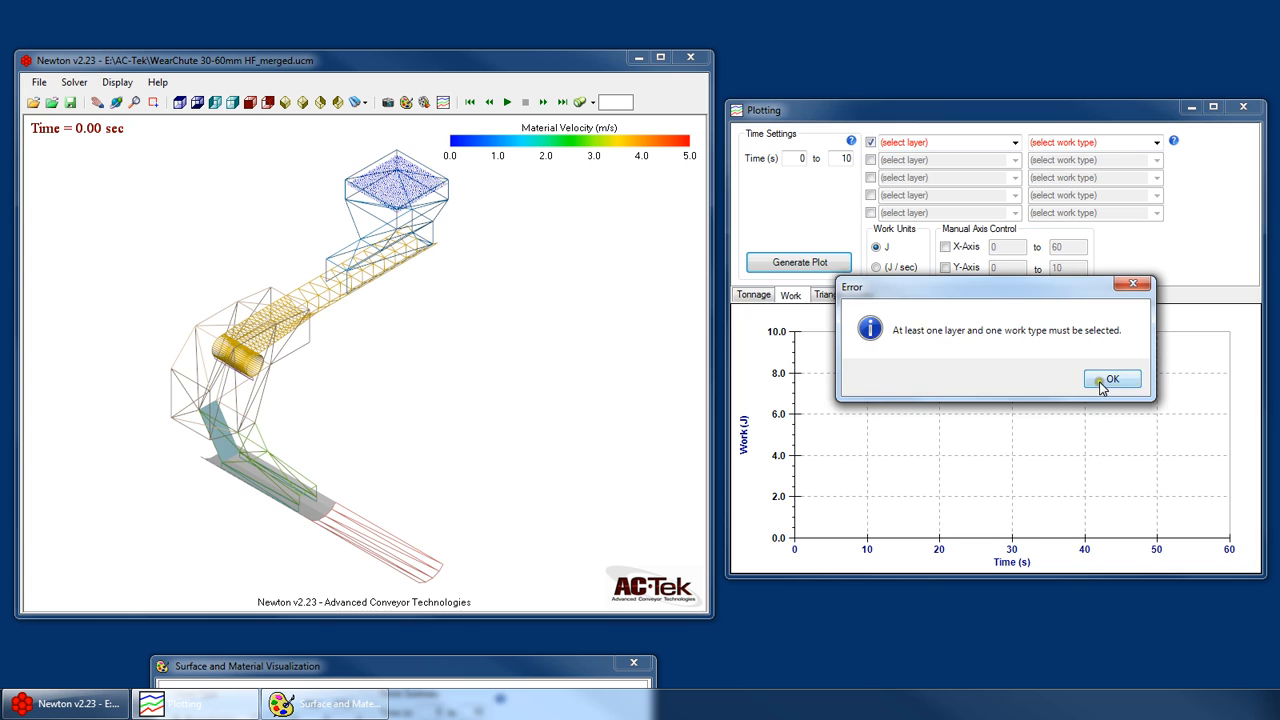
click(1101, 377)
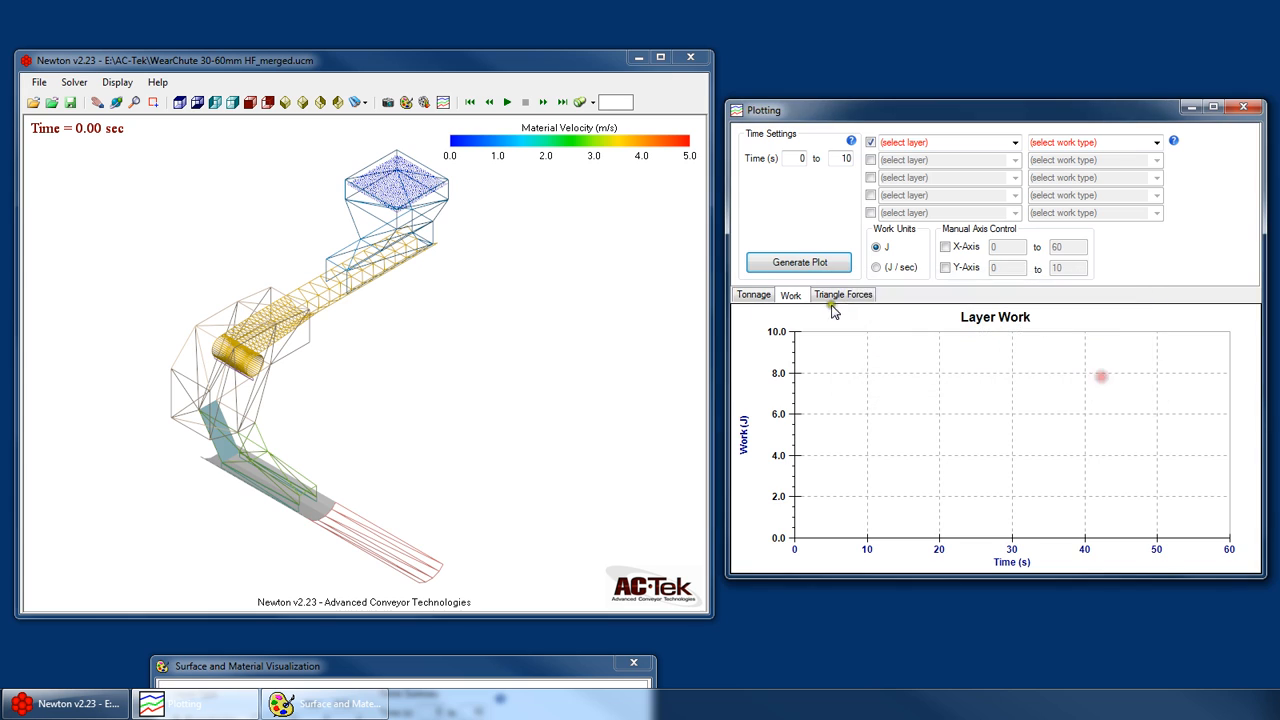
click(754, 295)
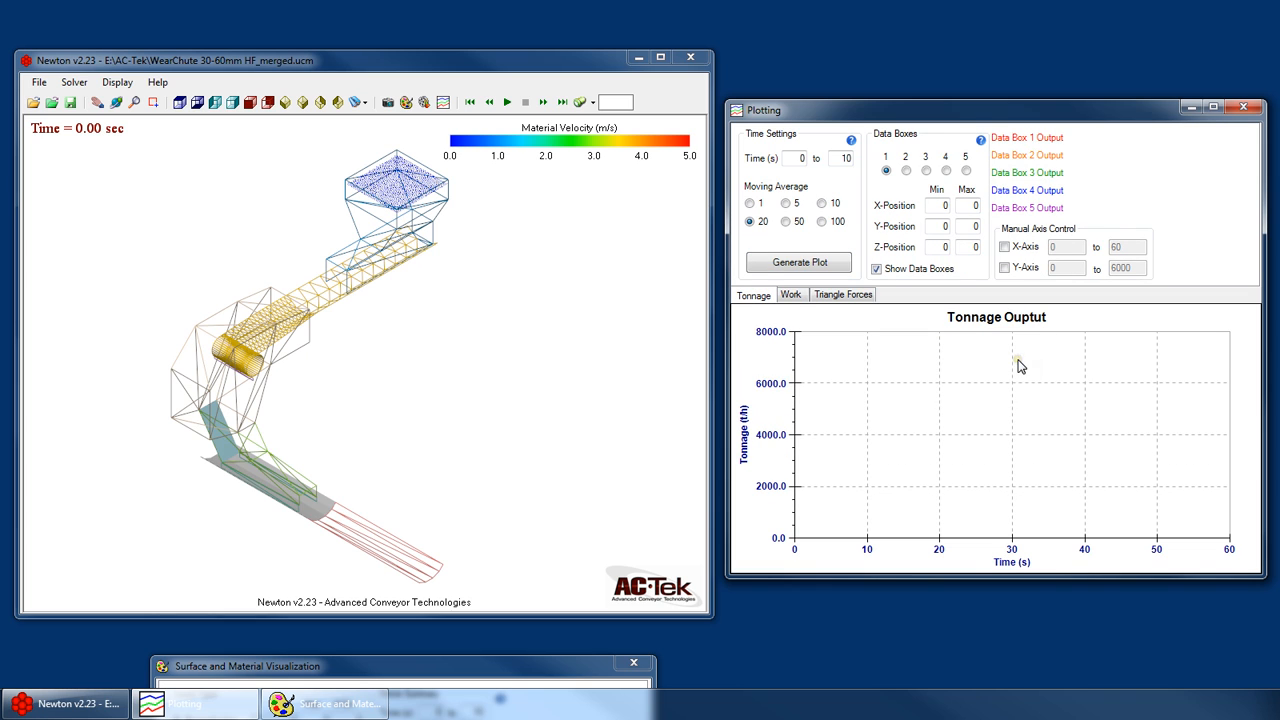
- Display the model's surfaces as outer lines only
right_click(453, 238)
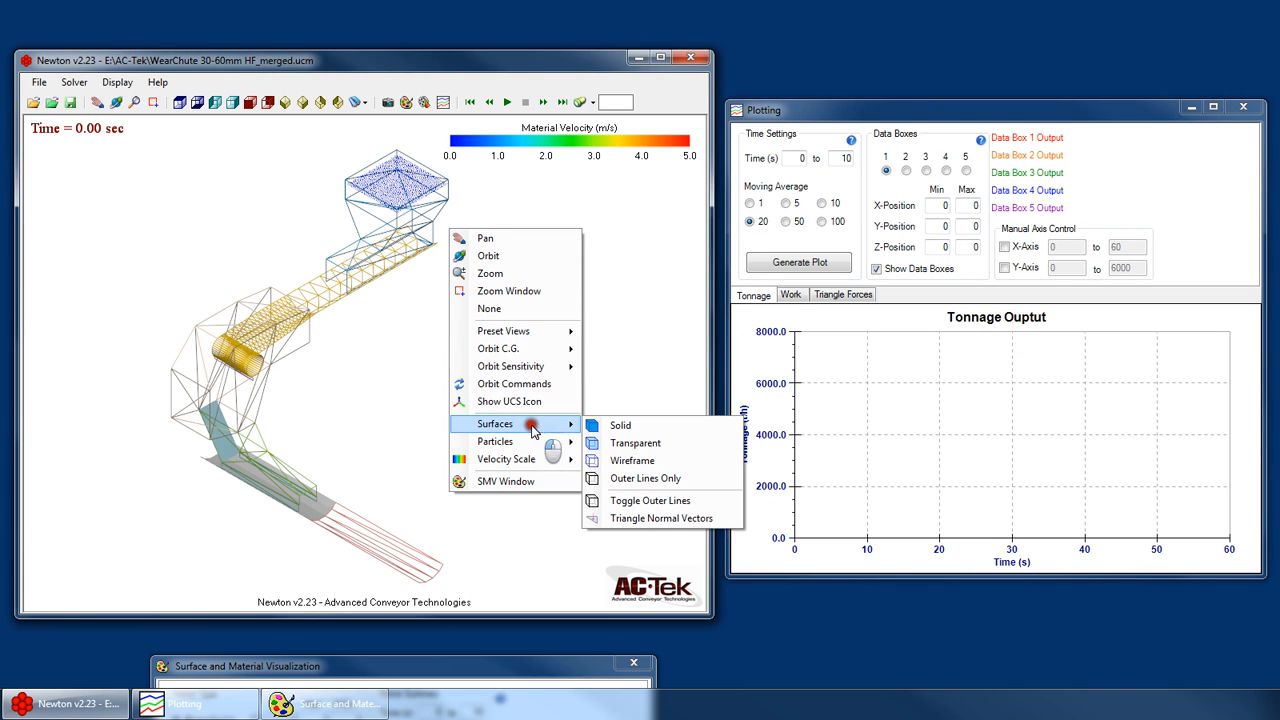
click(541, 425)
click(640, 478)
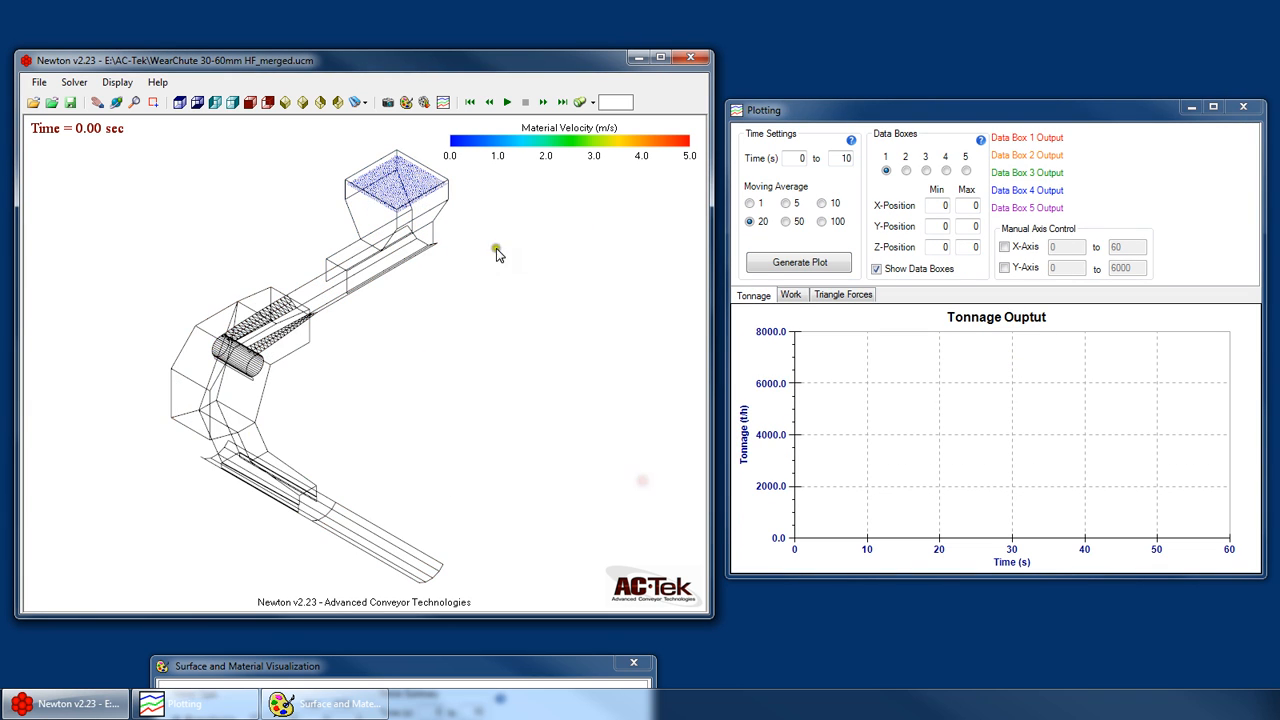
click(778, 303)
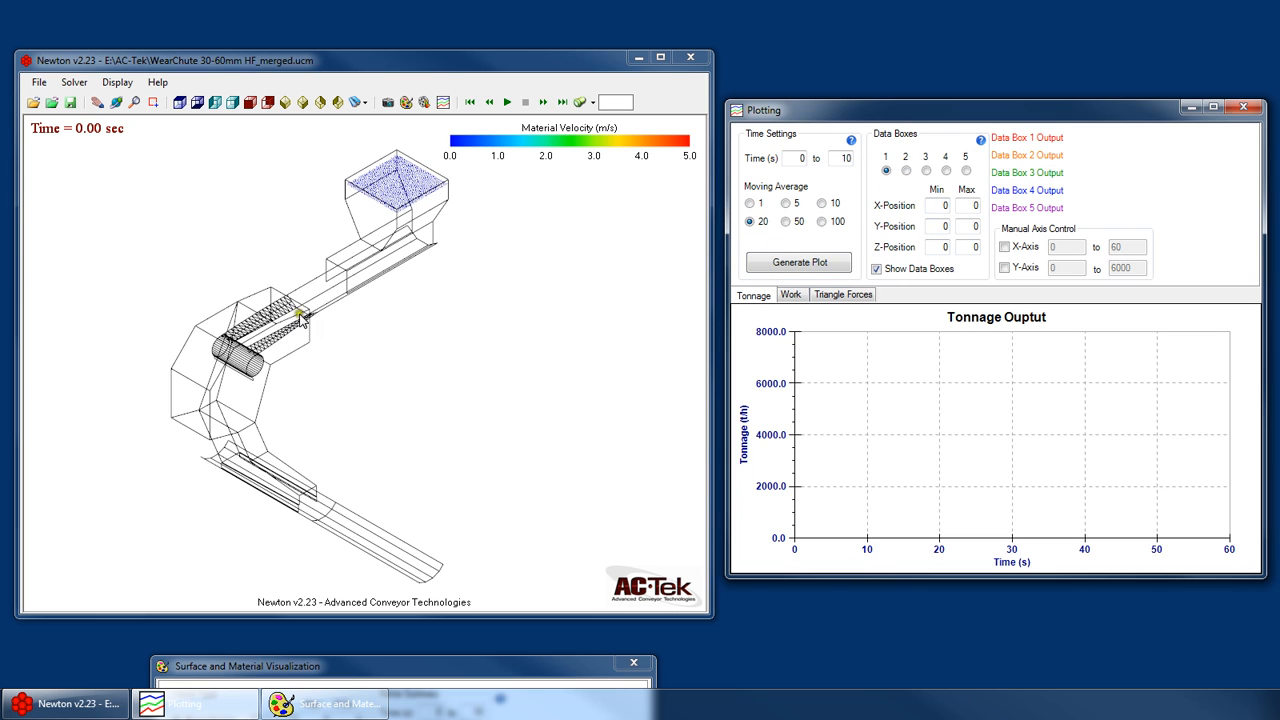
- Examine the outlined chute and conveyor model from several angles
right_click(371, 275)
click(408, 297)
drag(400, 300, 278, 473)
drag(414, 274, 314, 278)
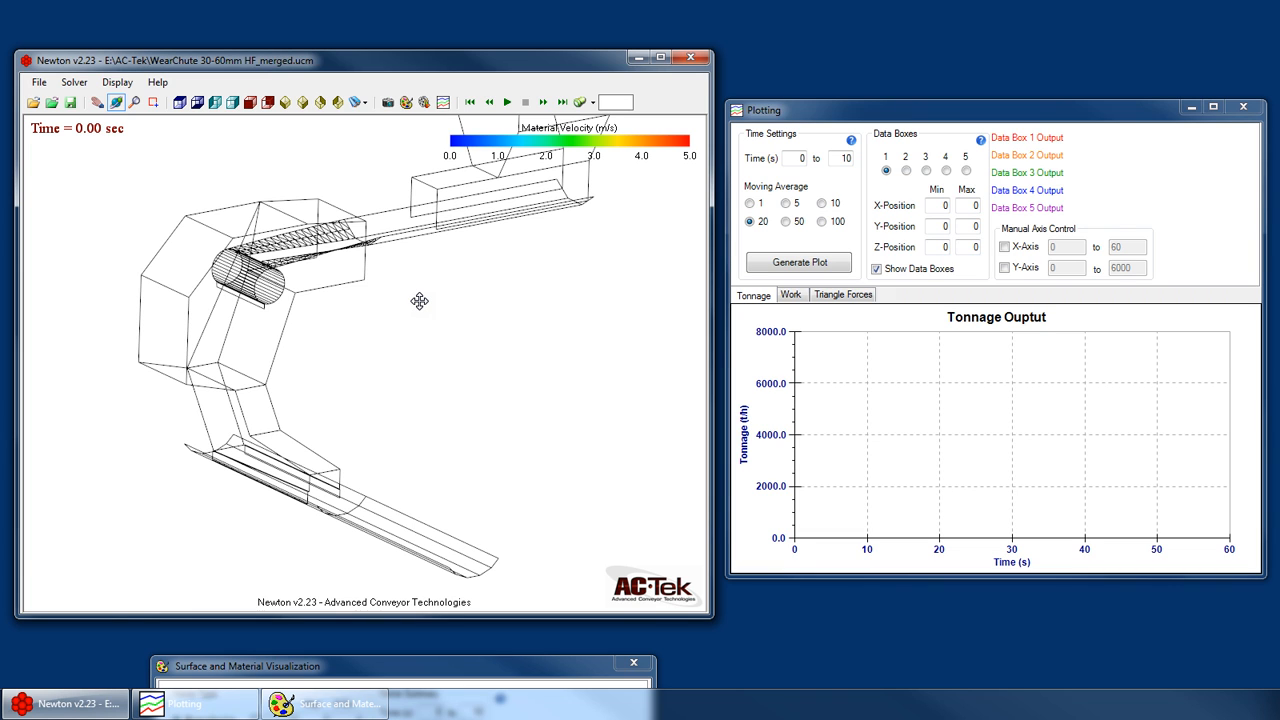
drag(415, 300, 318, 456)
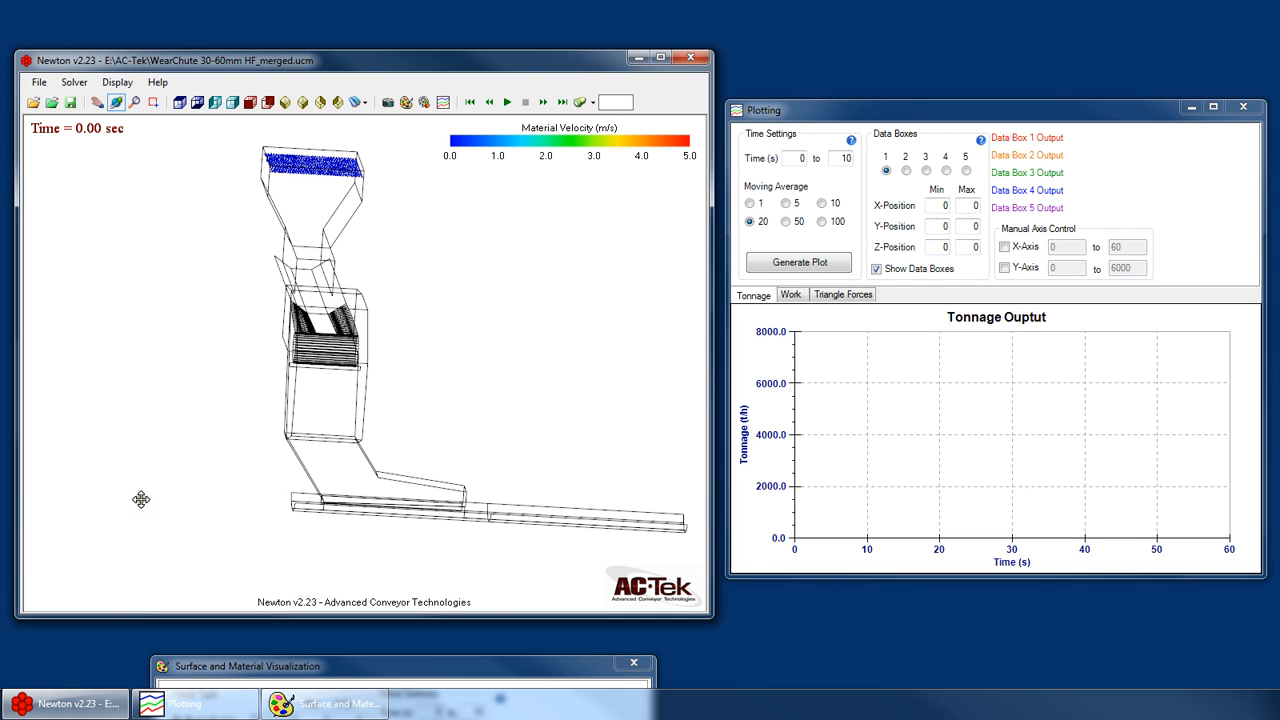
drag(418, 430, 357, 442)
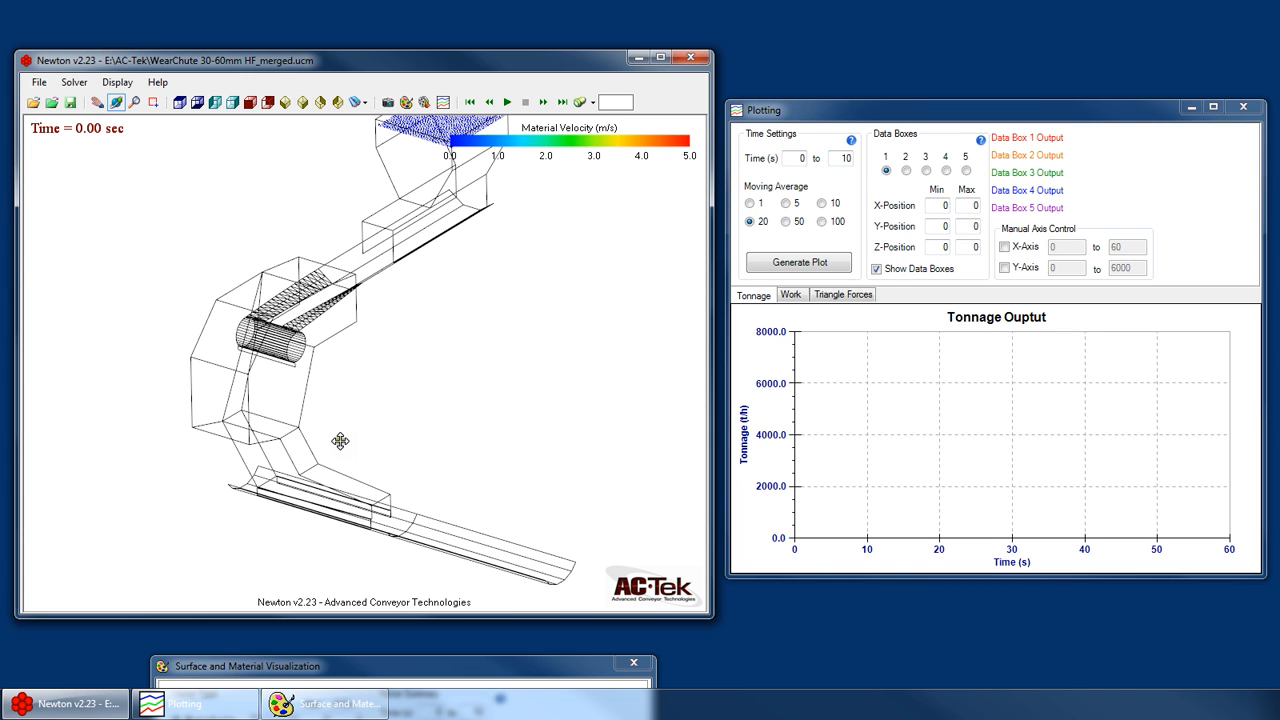
drag(340, 441, 480, 449)
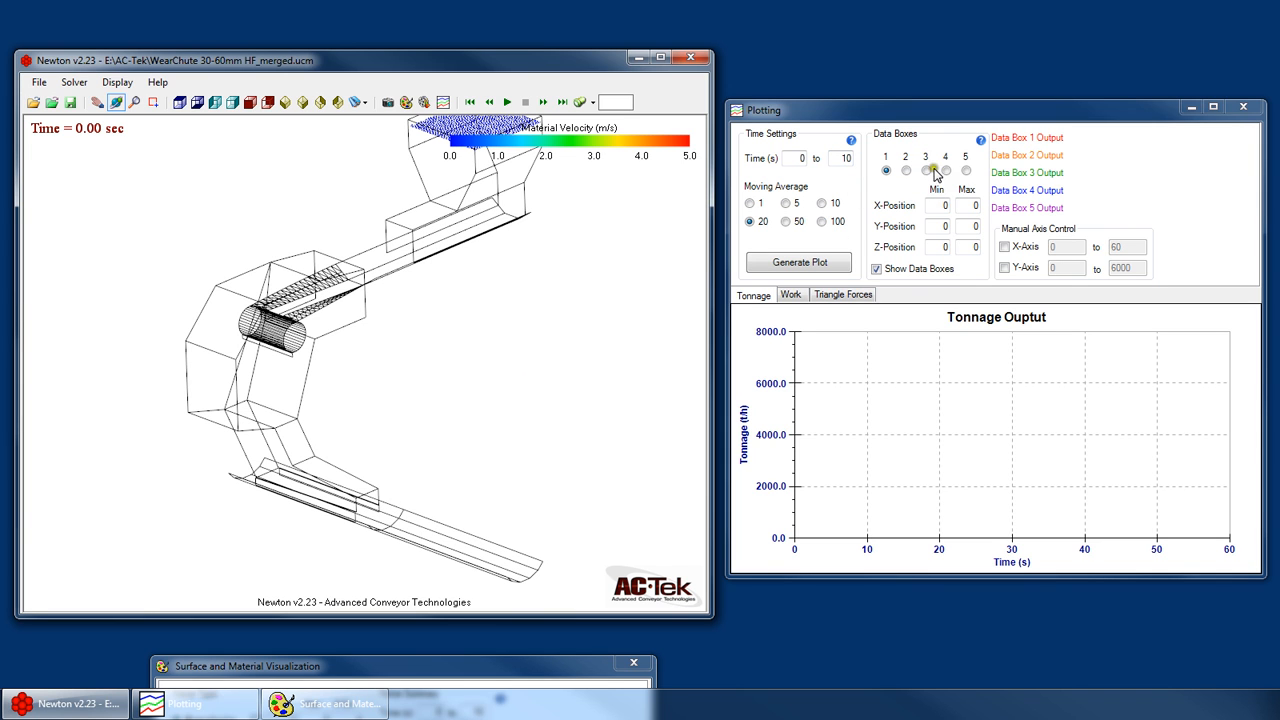
drag(272, 503, 411, 449)
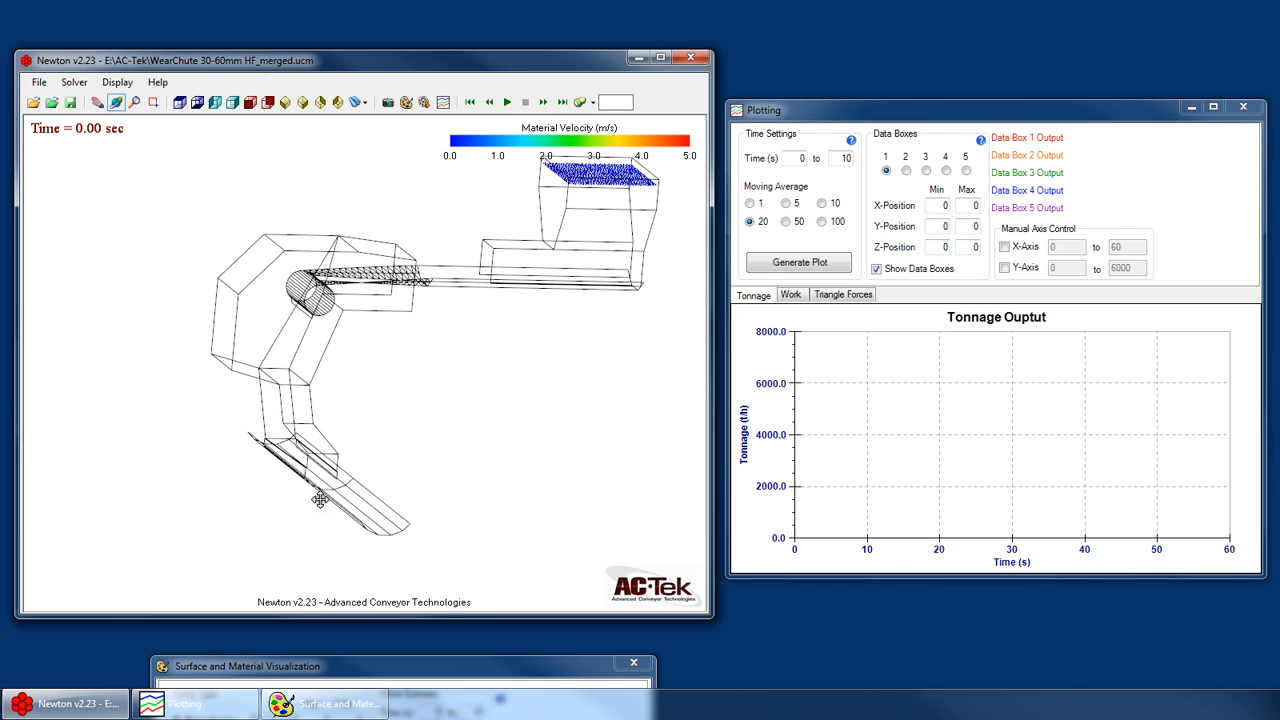
drag(438, 358, 574, 359)
scroll(436, 438, down, 1)
drag(359, 274, 290, 361)
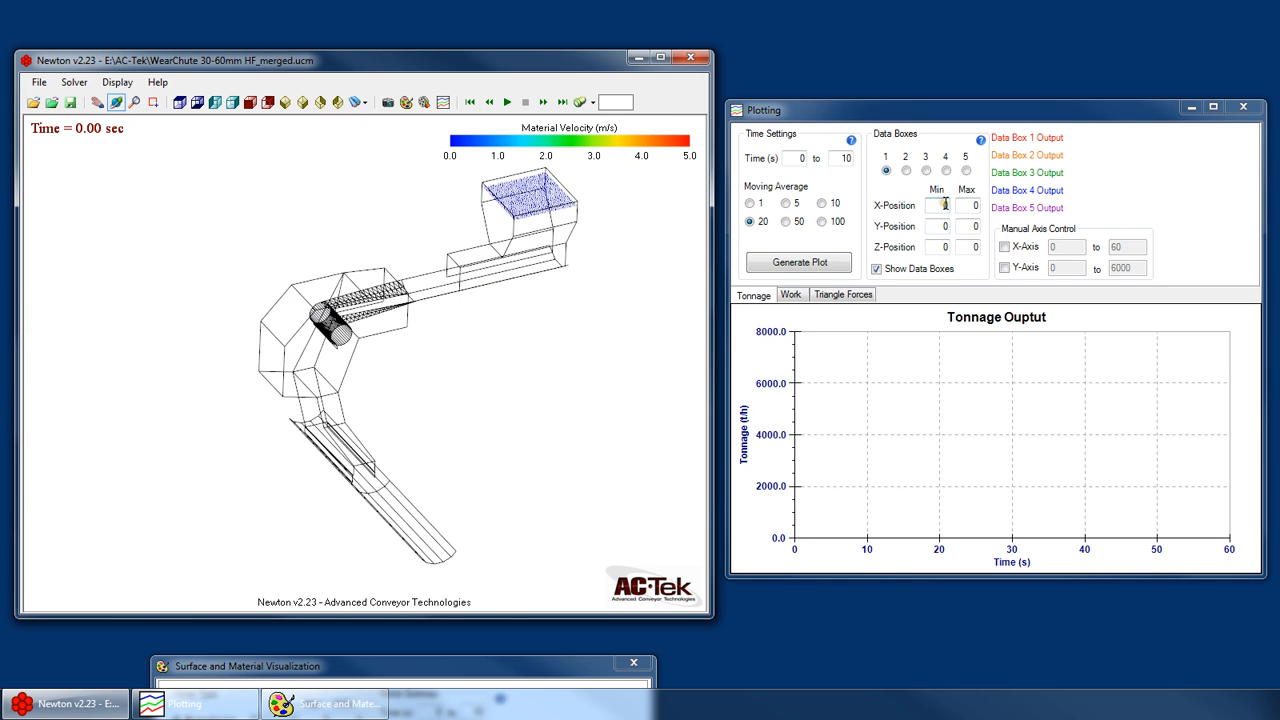
- Show the UCS icon in the model view
double_click(937, 205)
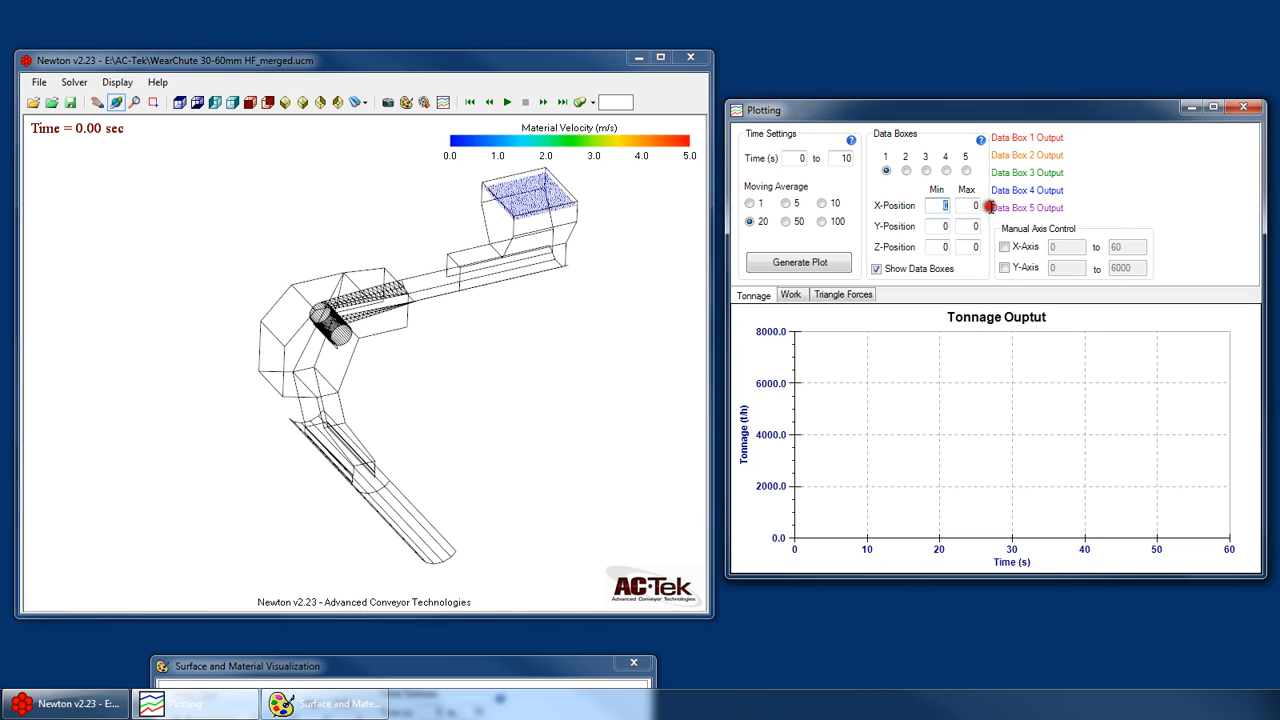
right_click(436, 287)
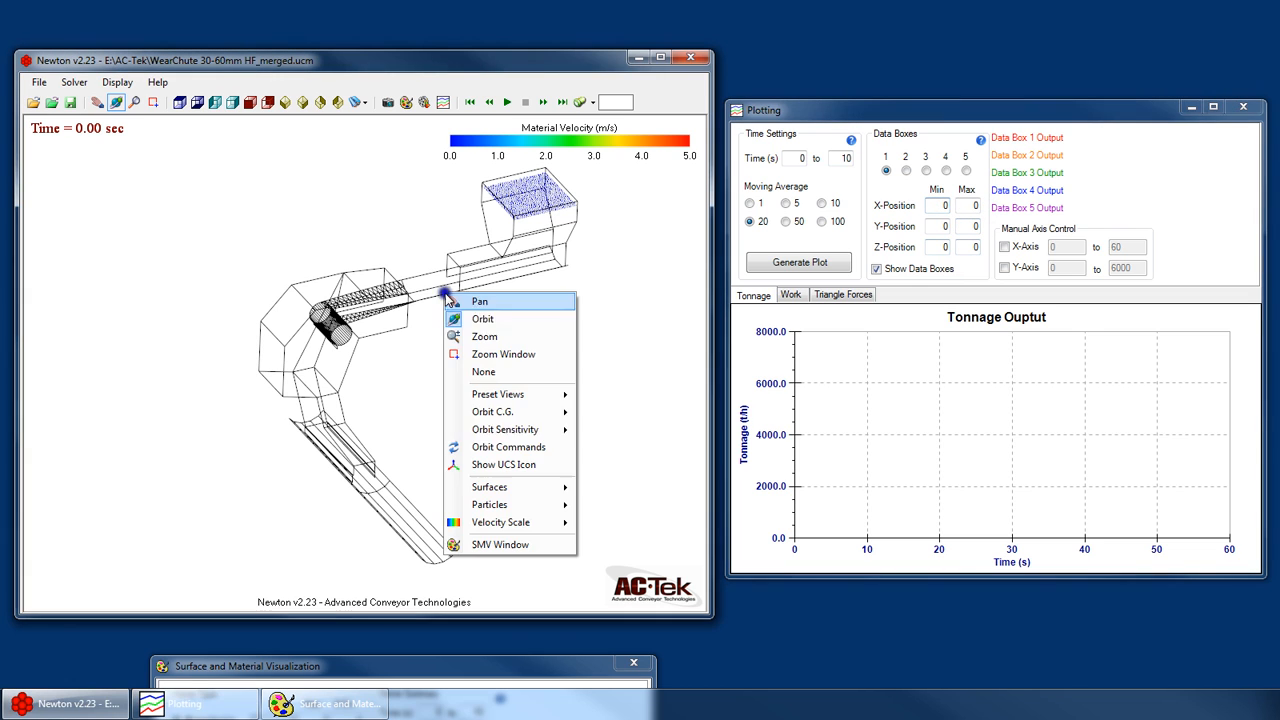
click(501, 464)
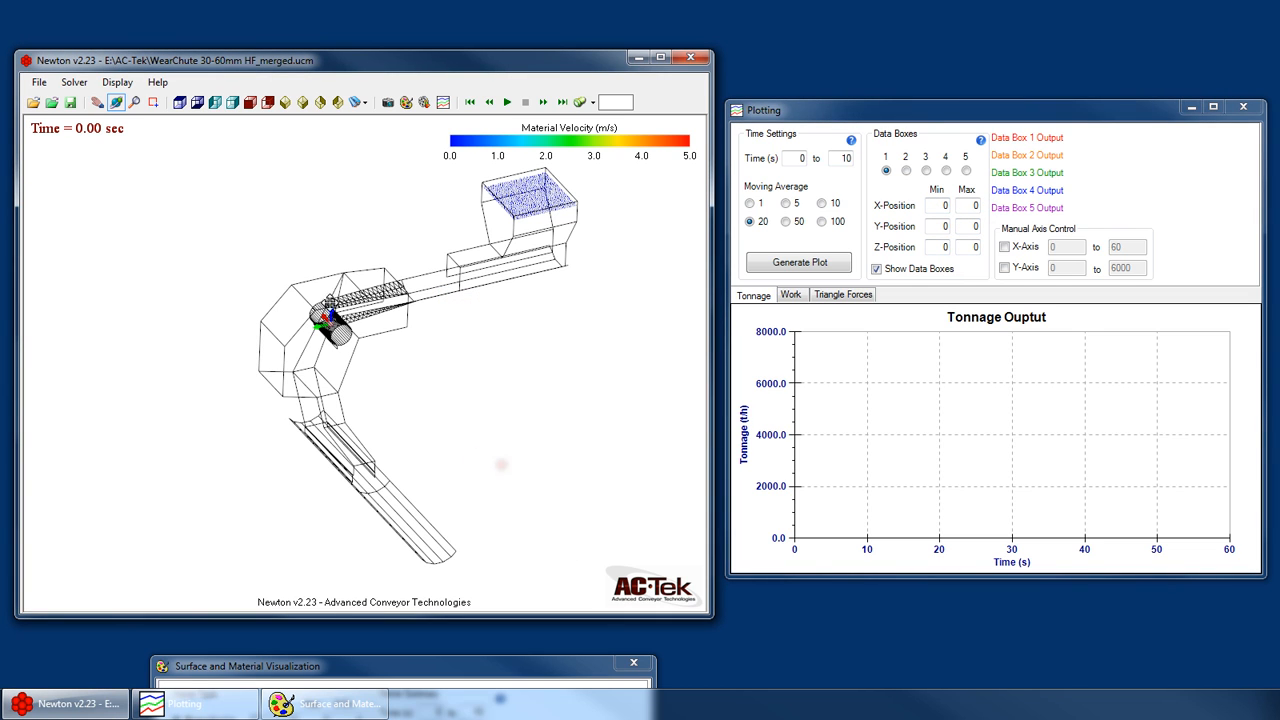
- Set data box 1's X-position range to -1 to 1 and its Y-position minimum to -4
click(931, 205)
text(-1)
key(Tab)
text(1)
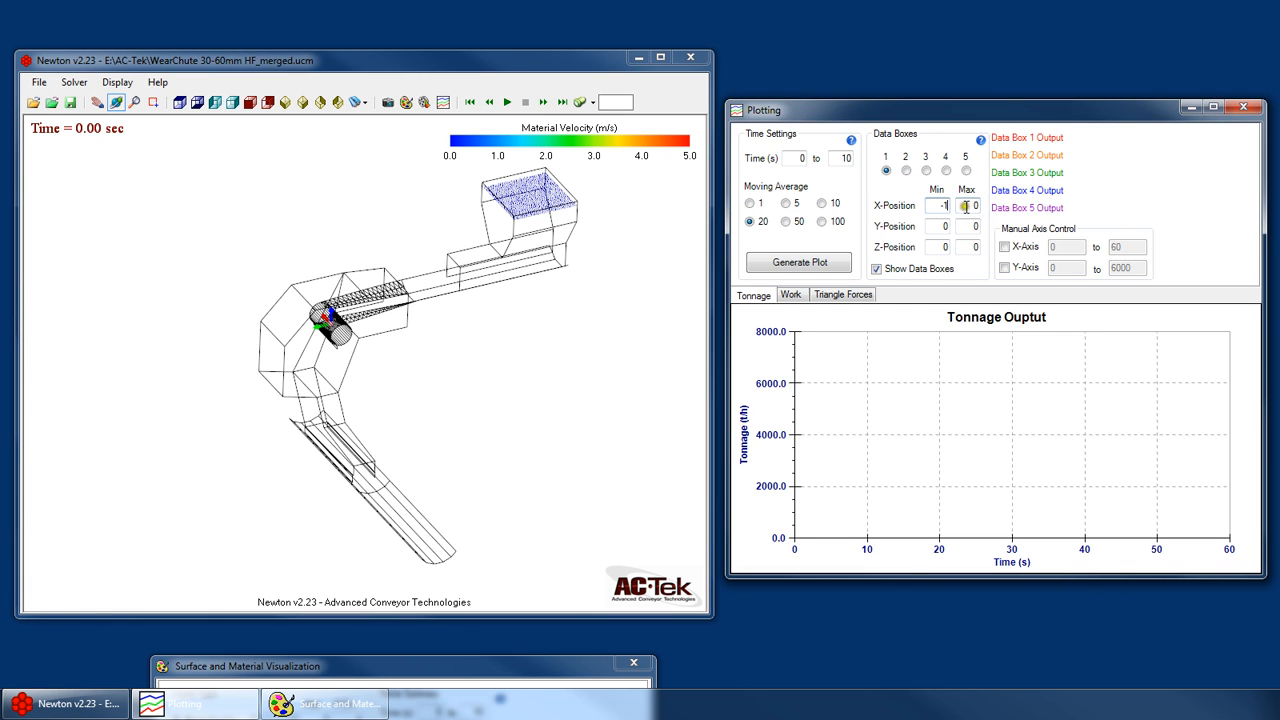
key(Tab)
text(-4)
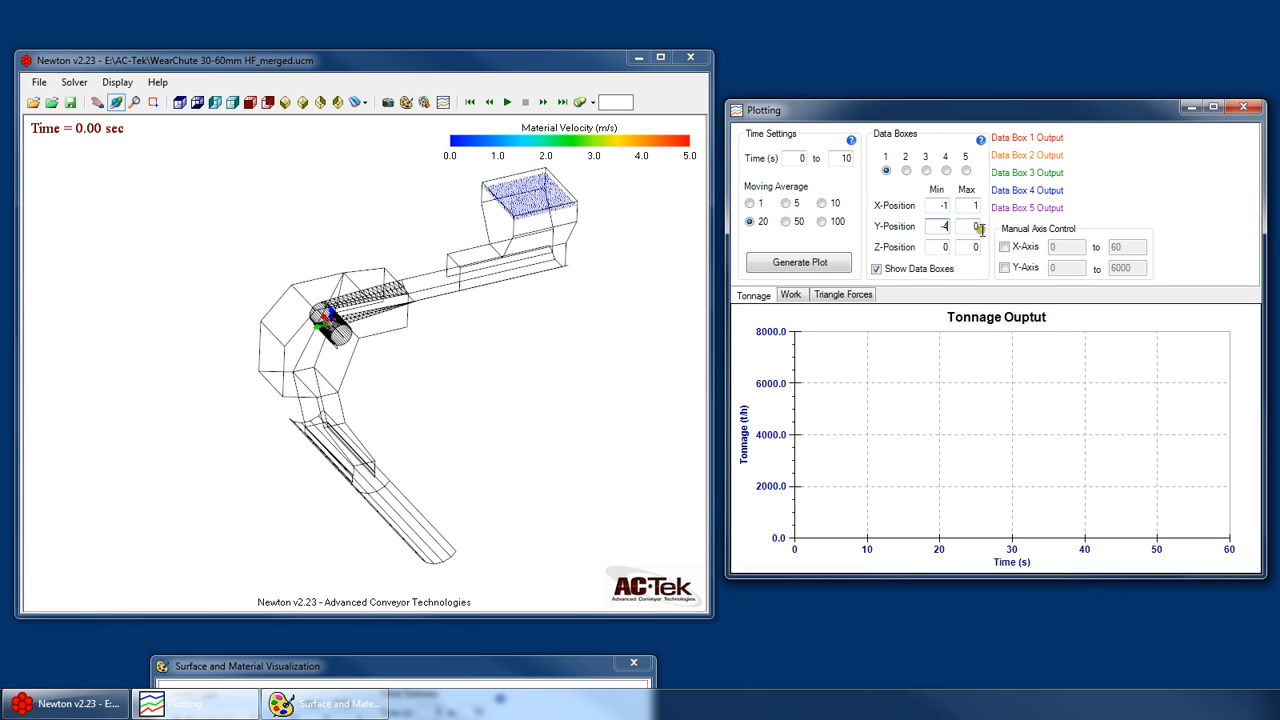
key(Tab)
- Set data box 1's Y-position maximum to -3.5 and its Z-position maximum to 2
scroll(398, 330, up, 10)
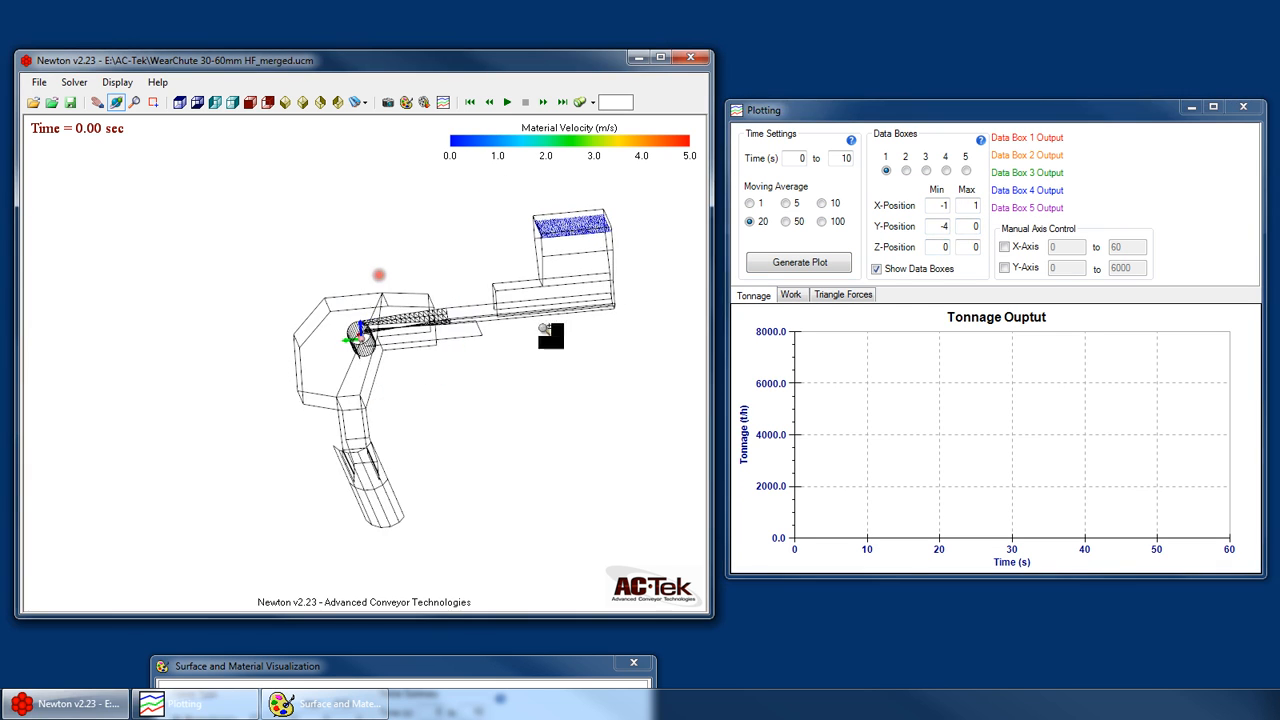
drag(971, 228, 1003, 228)
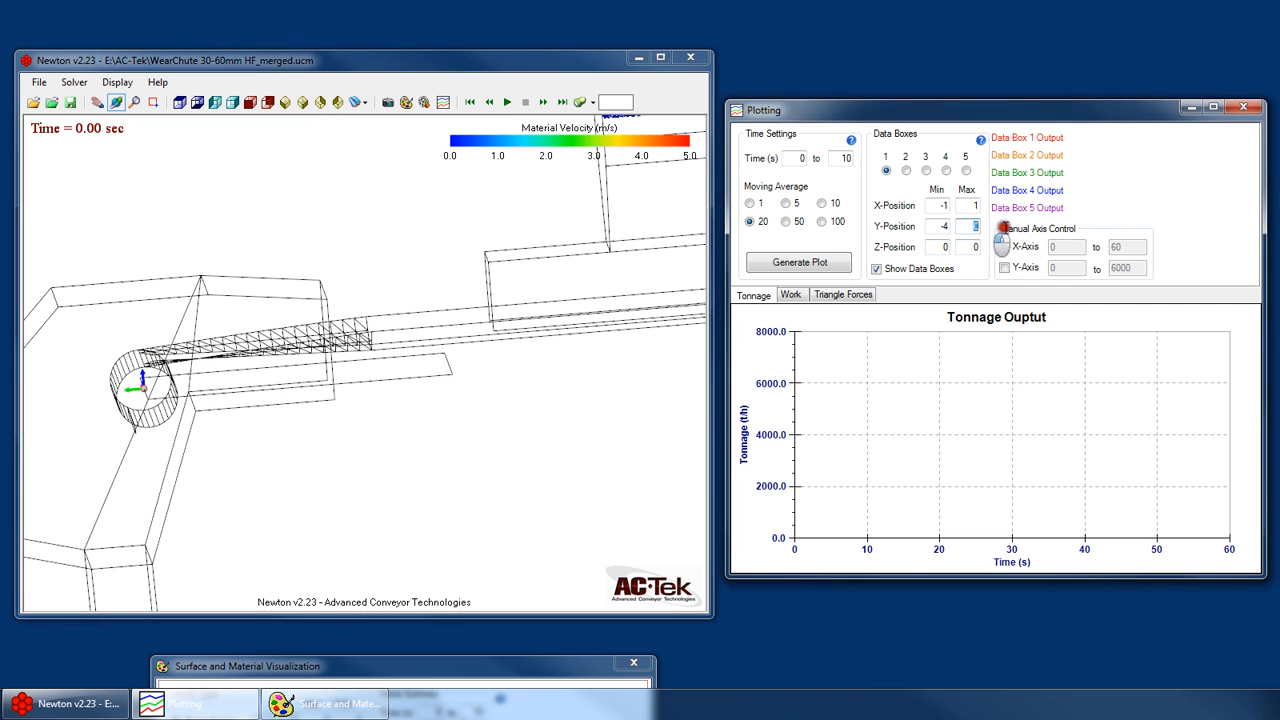
text(-3.5)
click(930, 247)
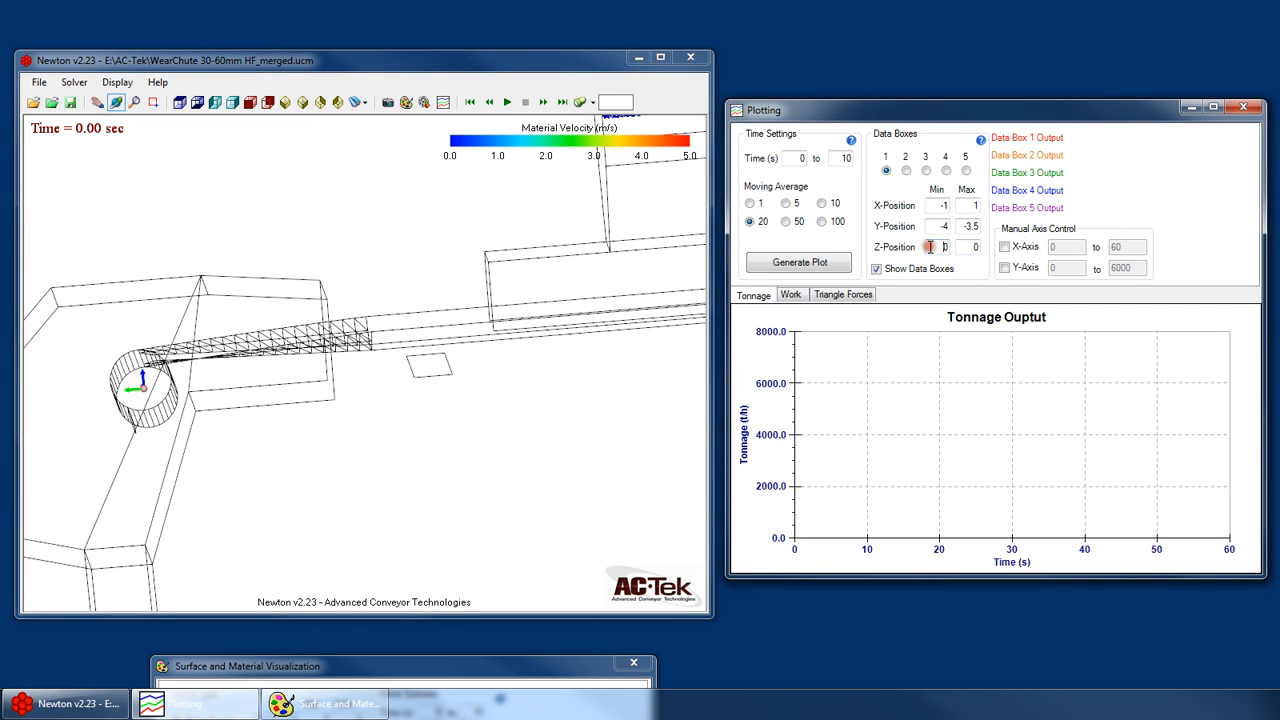
drag(966, 250, 1011, 250)
text(2)
- Try a Y-position maximum of -4 for data box 1, and set it back to -3.5
click(966, 226)
drag(438, 365, 397, 358)
scroll(492, 370, down, 4)
scroll(413, 233, up, 4)
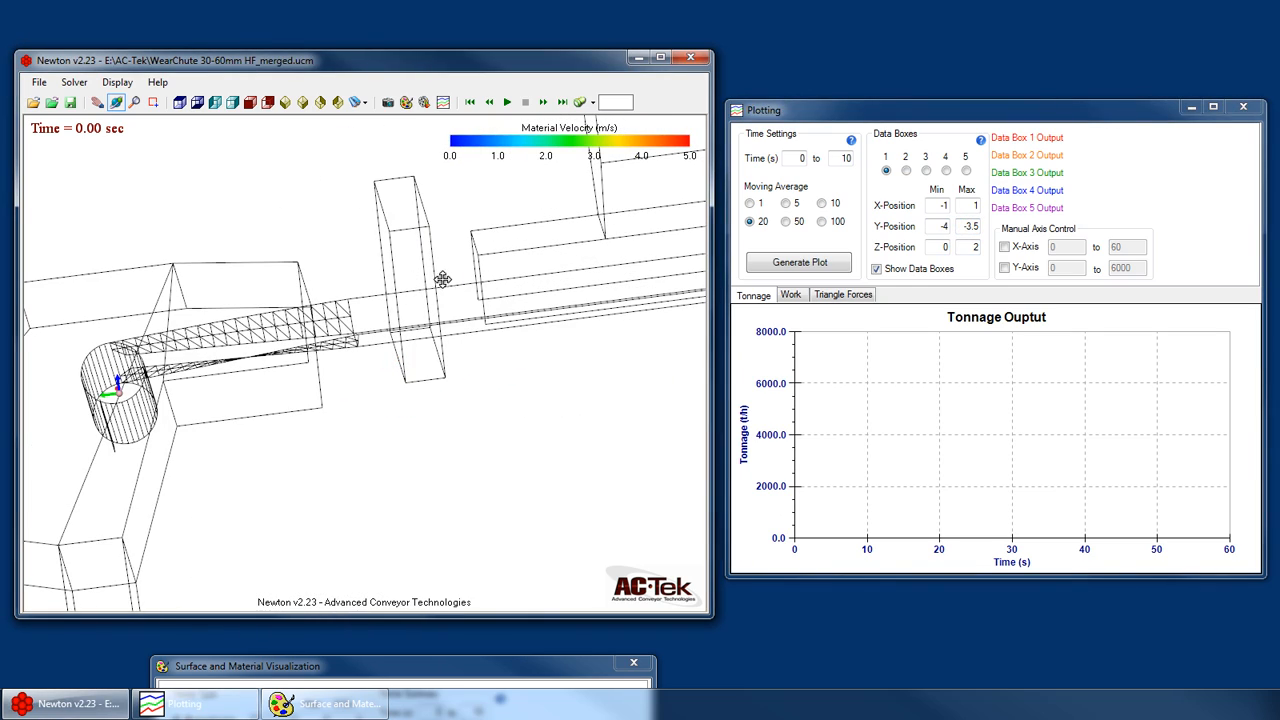
drag(460, 293, 396, 476)
scroll(321, 292, down, 4)
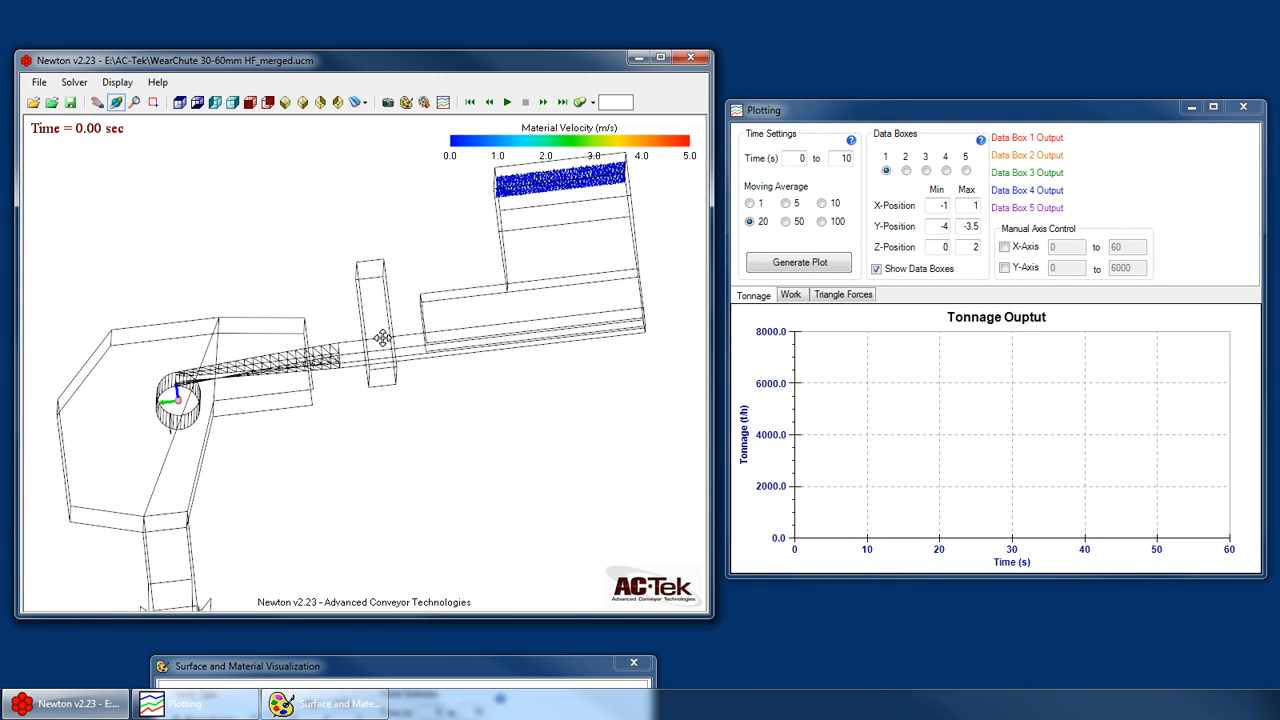
drag(957, 228, 1047, 232)
text(-4)
text(-3)
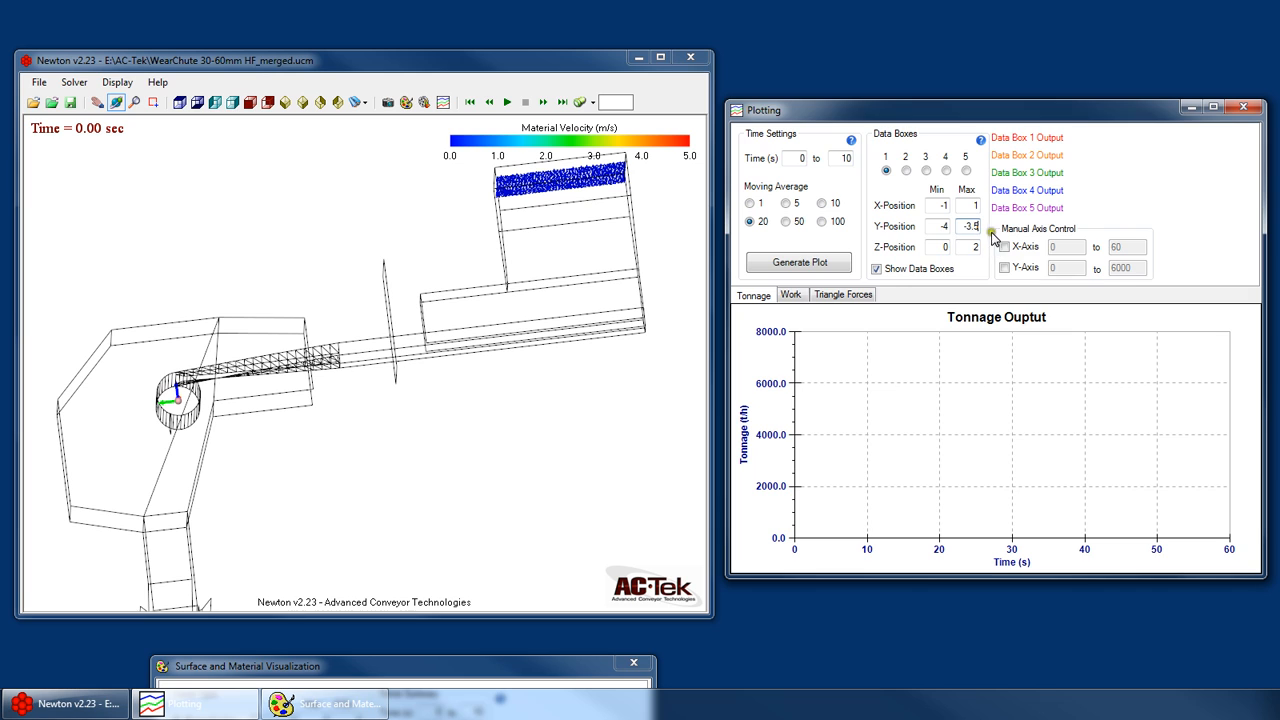
- Examine data box 1's placement around the feeder belt relative to the coordinate axes
drag(370, 328, 420, 363)
scroll(466, 354, down, 5)
scroll(330, 548, down, 4)
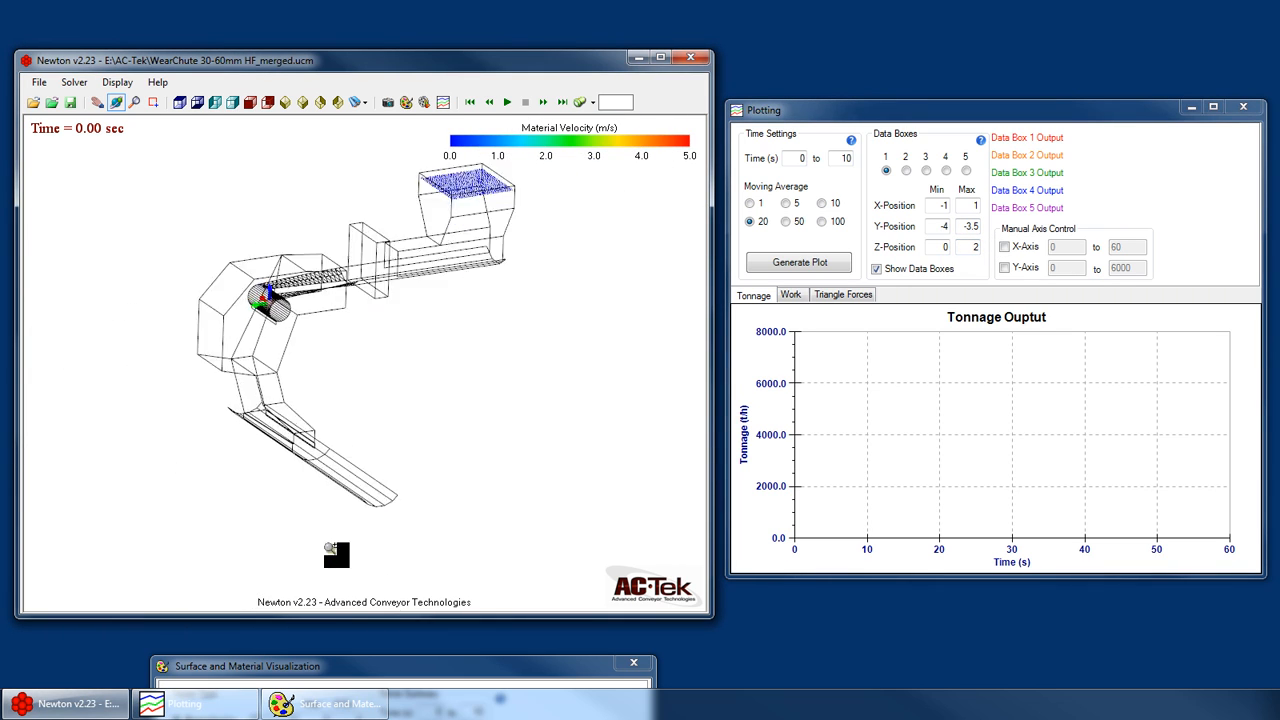
middle_drag(330, 548, 372, 392)
mouse_move(372, 392)
mouse_down()
mouse_move(394, 386)
mouse_move(384, 396)
mouse_up()
mouse_move(384, 396)
middle_down()
mouse_move(341, 545)
mouse_move(372, 375)
middle_up()
drag(374, 409, 366, 472)
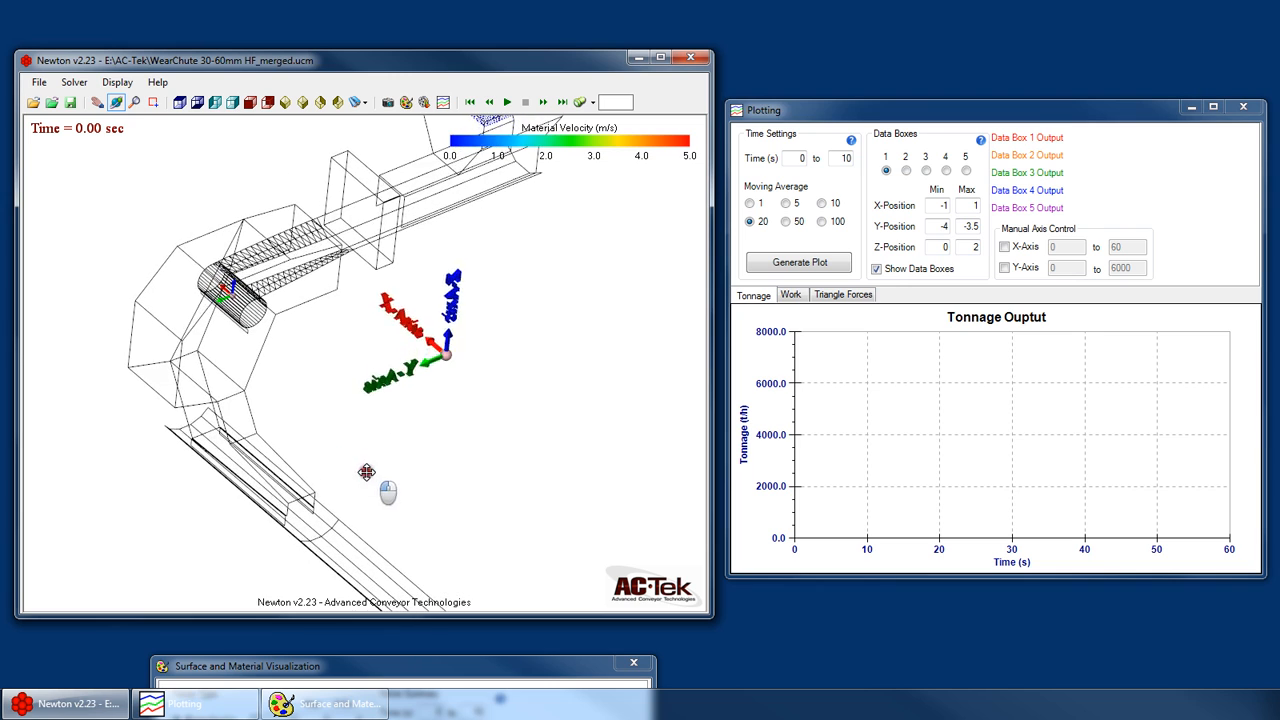
- Select data box 4 and set its X-position range to -8 to -7
click(180, 102)
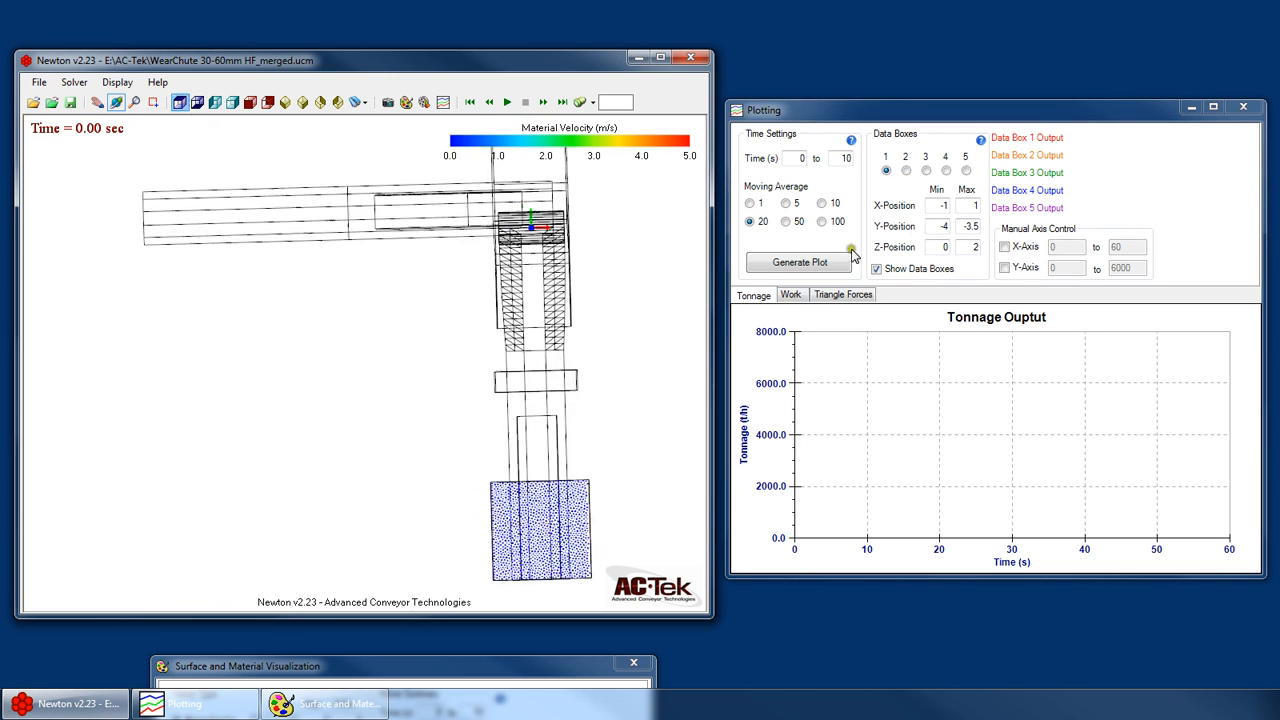
click(946, 171)
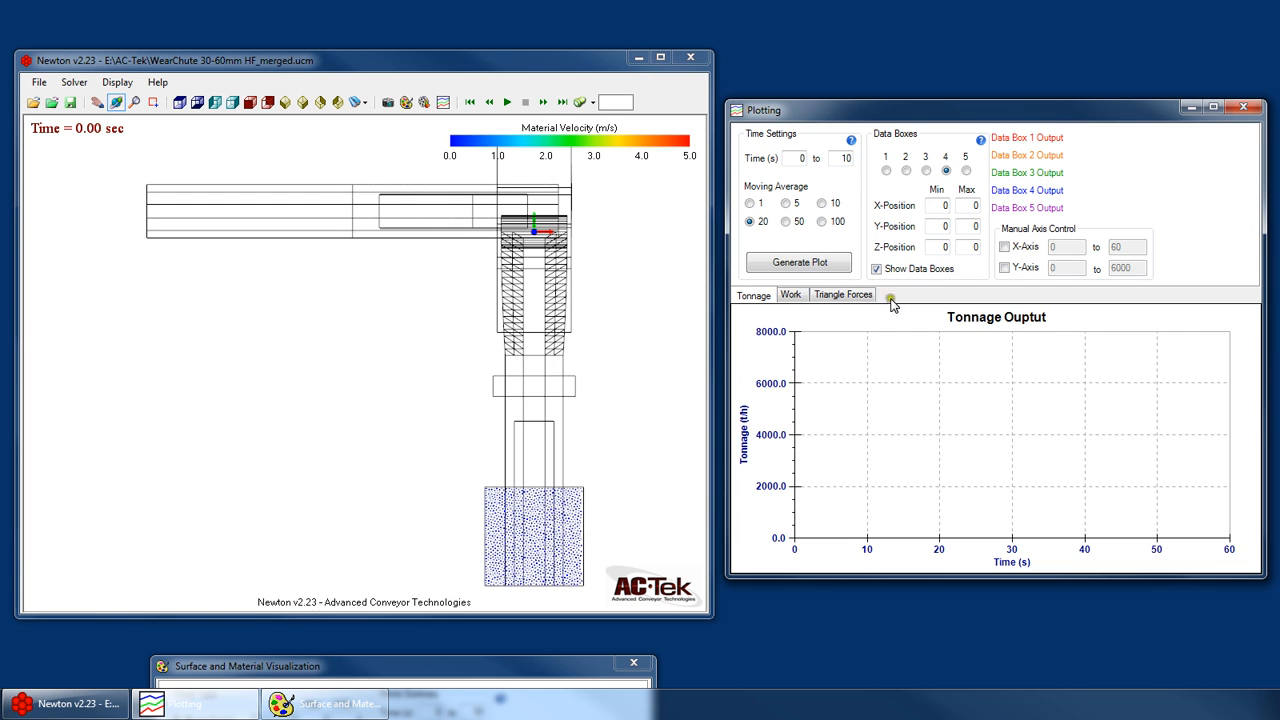
drag(929, 205, 1025, 205)
text(-8)
text(-7)
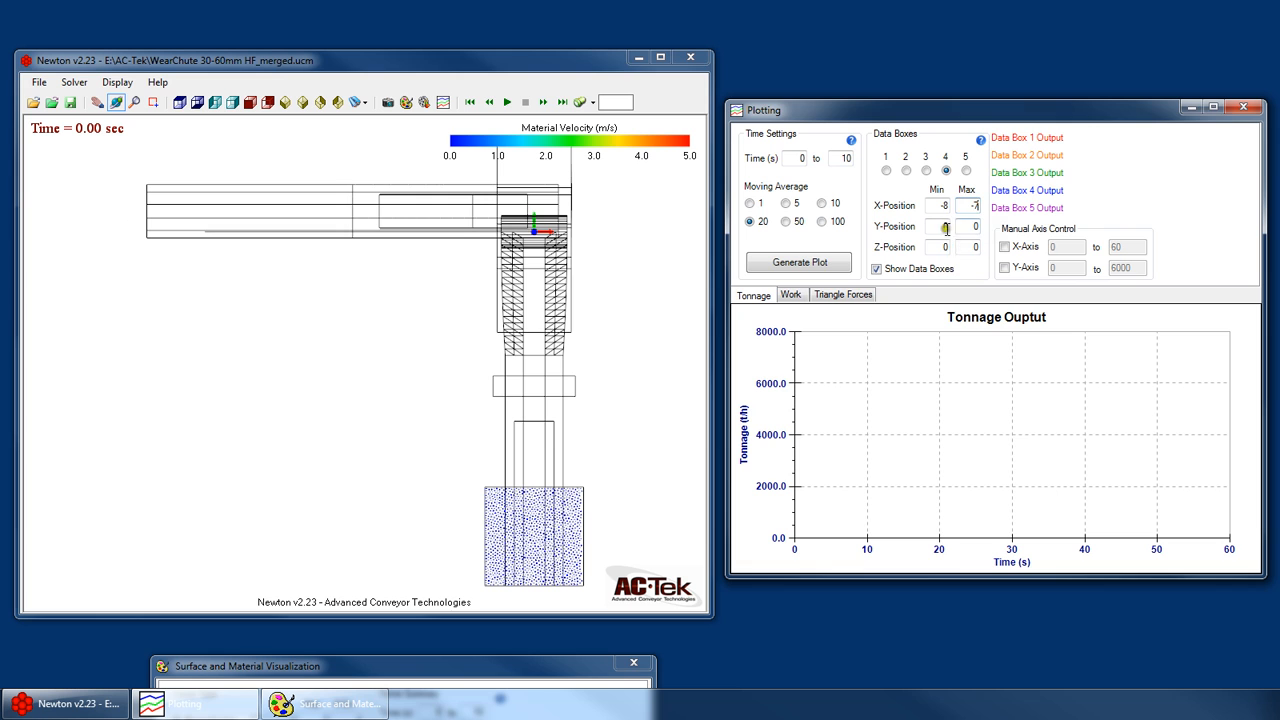
- Set data box 4's Y-position range to -1 to 2
drag(929, 227, 1014, 228)
text(-12)
click(934, 227)
- Set data box 4's Z-position range to -5 to -3 so it surrounds the end of the receiving belt
drag(433, 344, 417, 279)
drag(934, 246, 1023, 257)
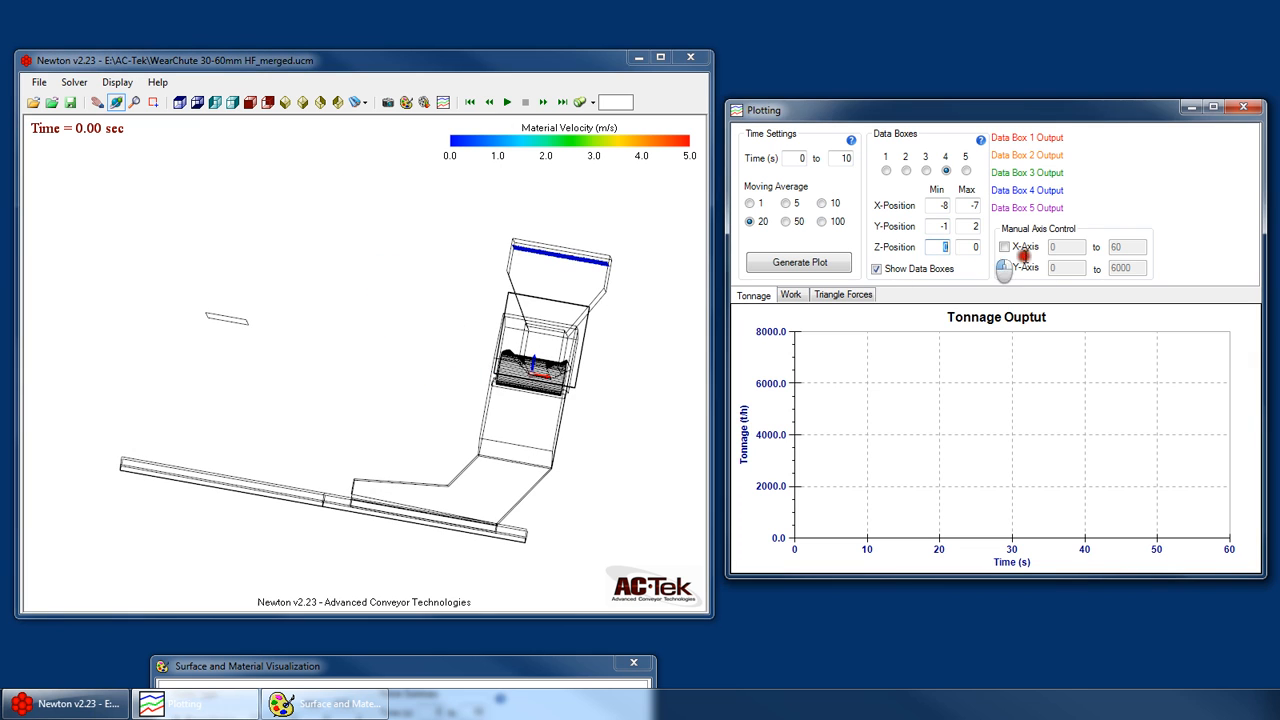
text(-5)
click(977, 248)
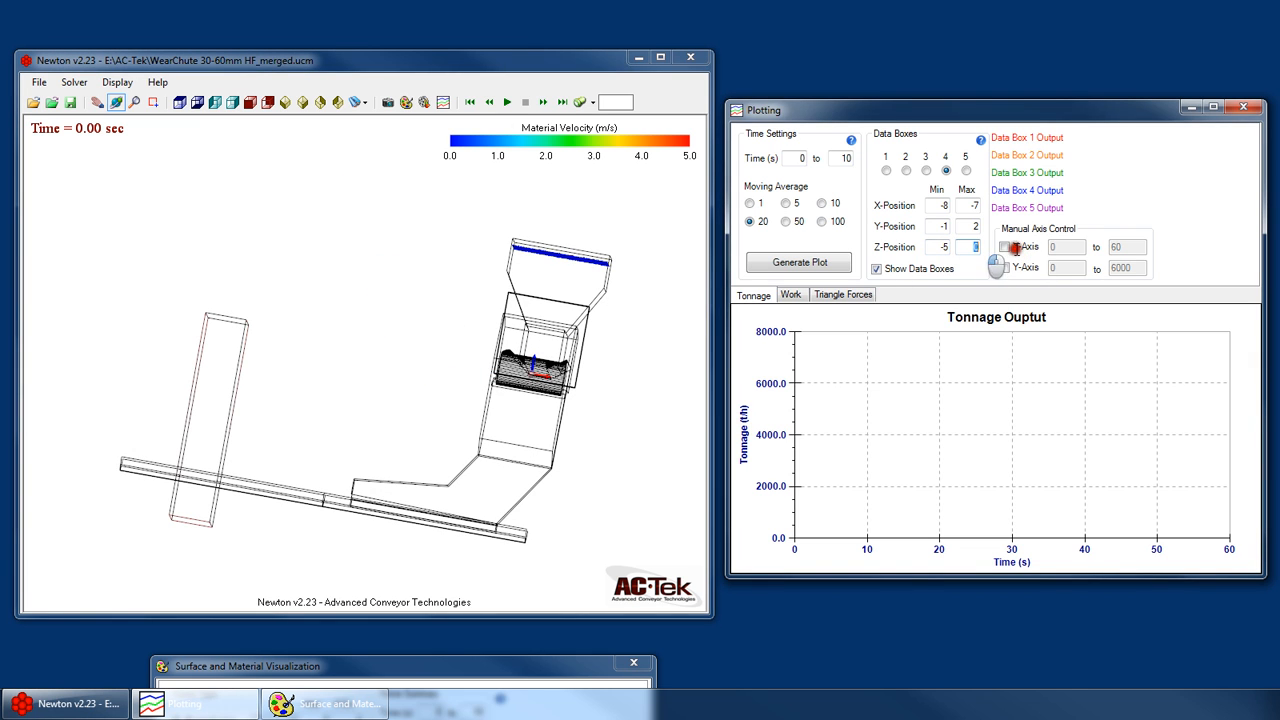
text(-3)
click(960, 226)
drag(520, 477, 294, 543)
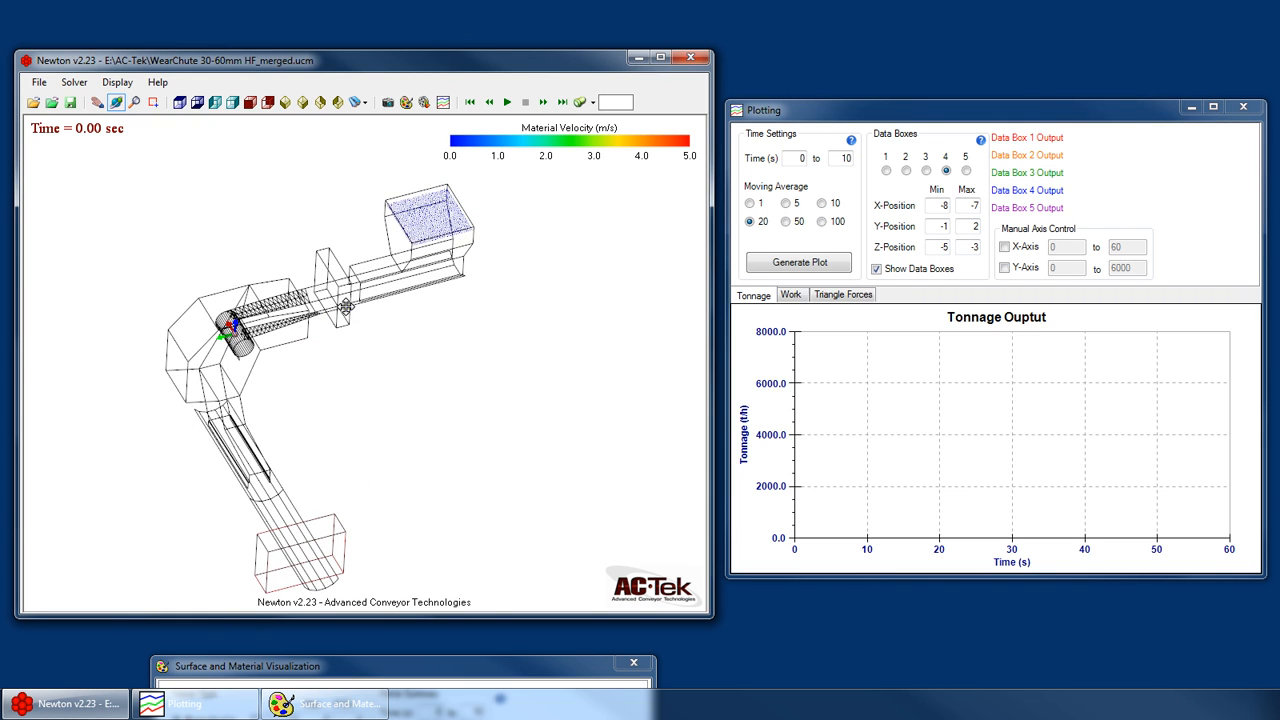
drag(346, 306, 583, 284)
drag(200, 304, 182, 392)
right_drag(182, 392, 195, 420)
drag(195, 420, 330, 338)
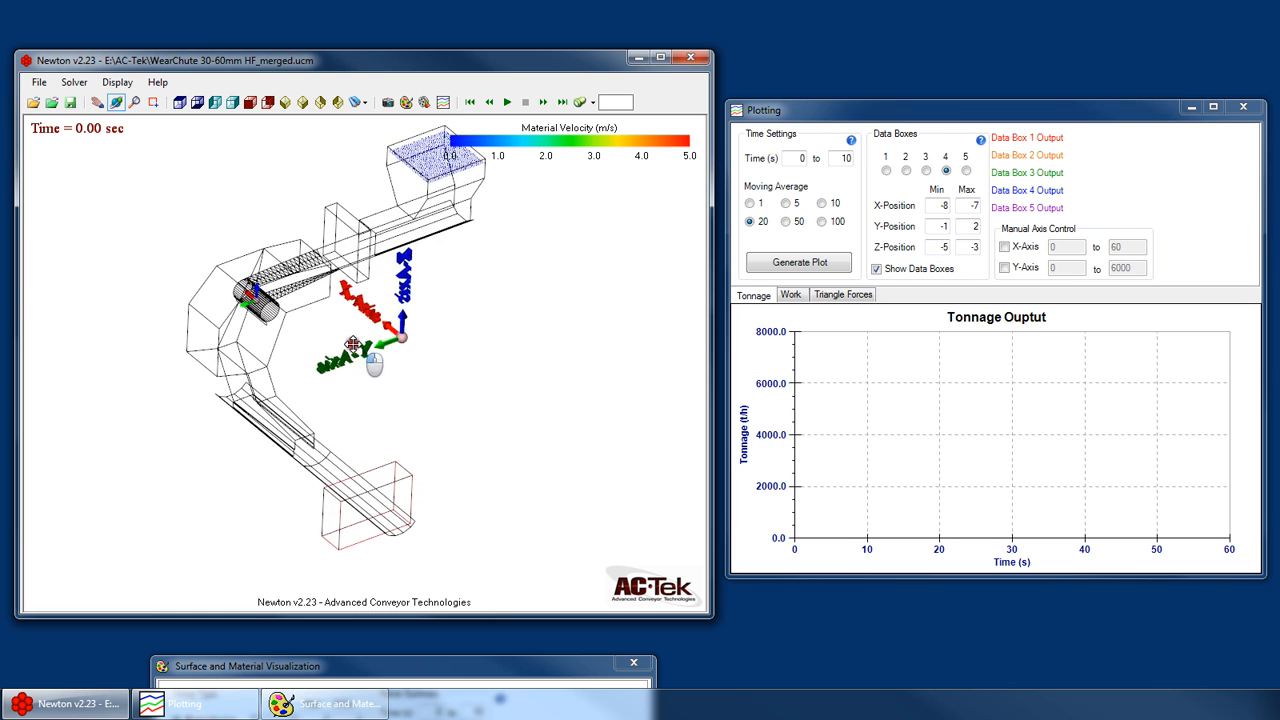
- Check the simulation's end time and rewind the playback to the start
click(788, 159)
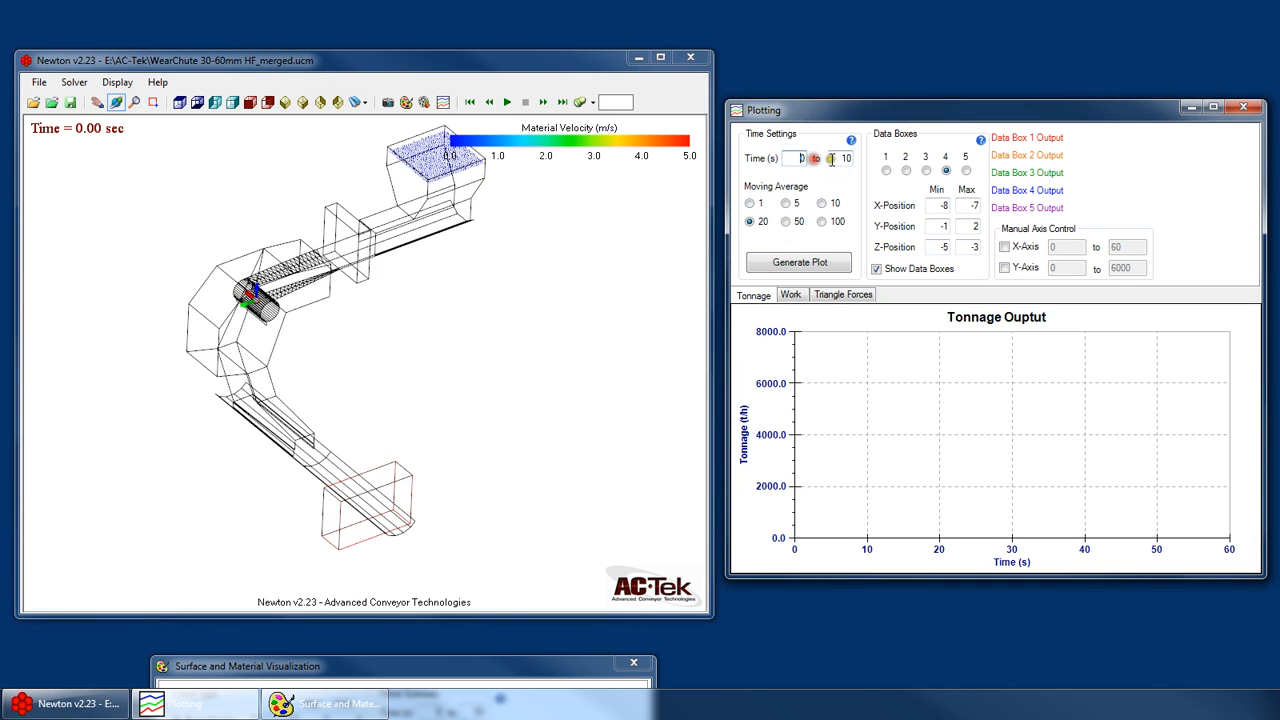
double_click(792, 157)
click(562, 102)
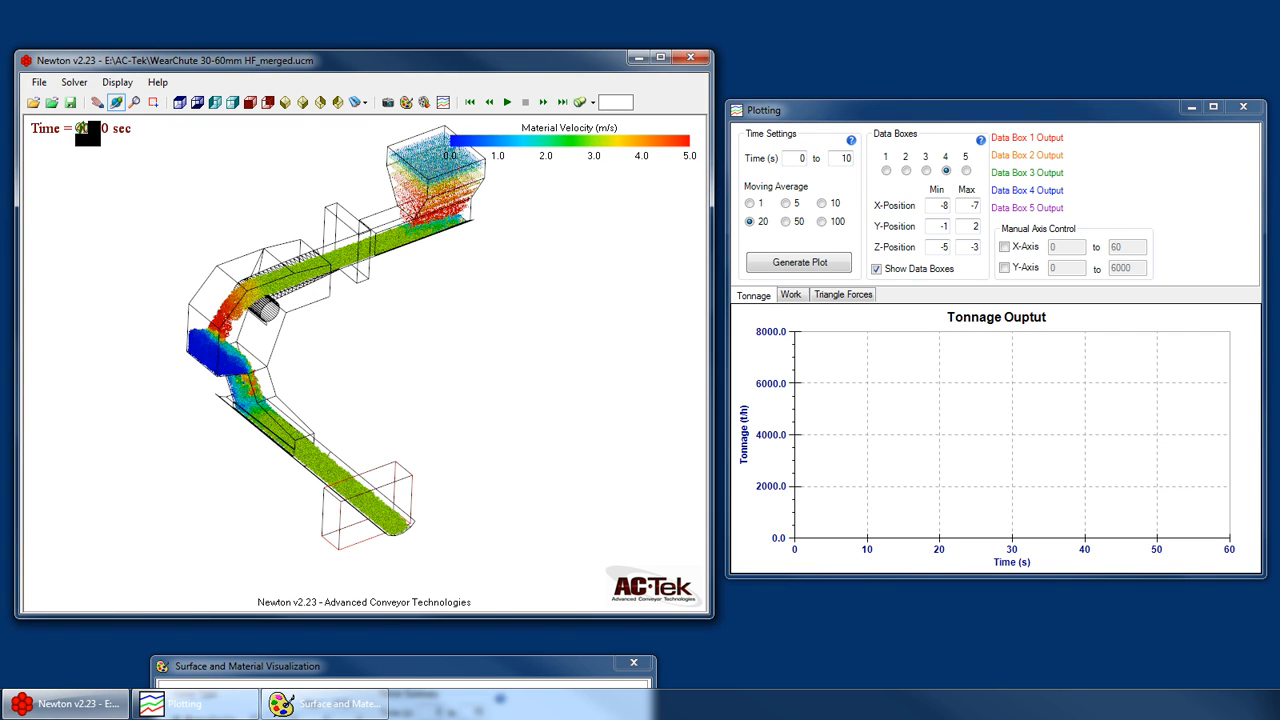
click(469, 102)
- Set the plot's end time to 15 s and generate the tonnage plot
drag(833, 157, 977, 160)
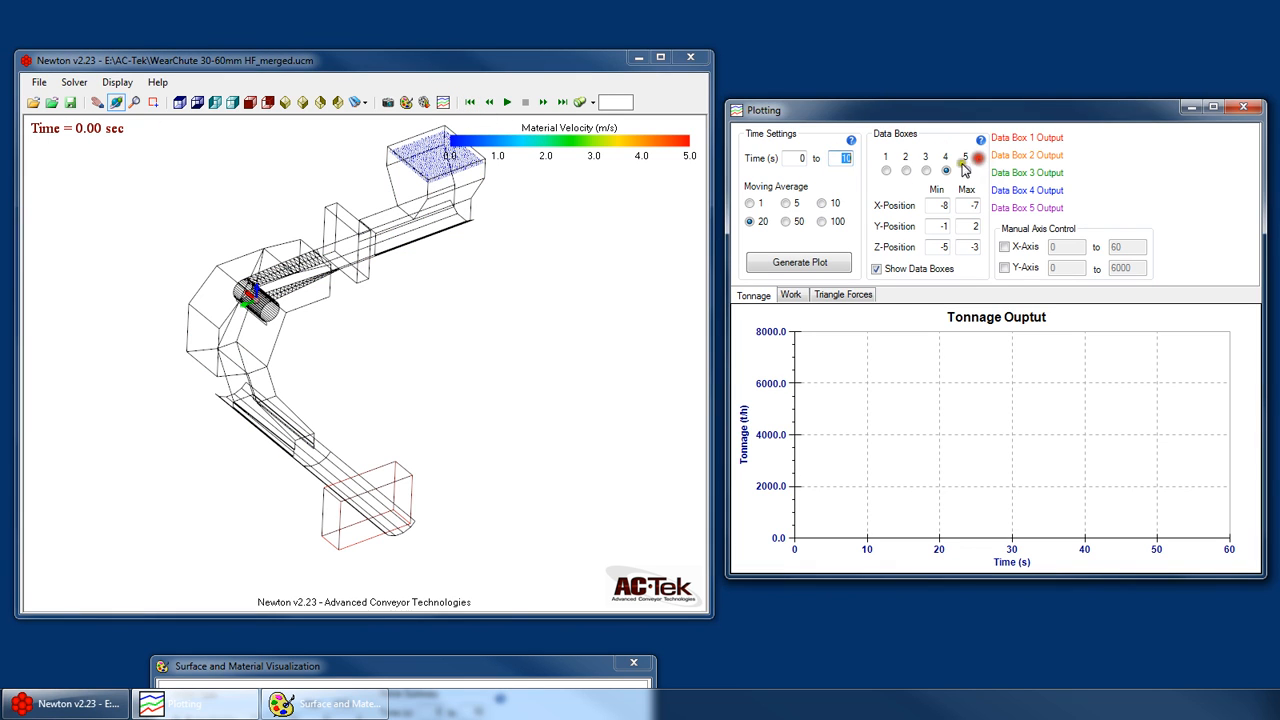
key(BackSpace)
click(806, 263)
drag(326, 413, 302, 362)
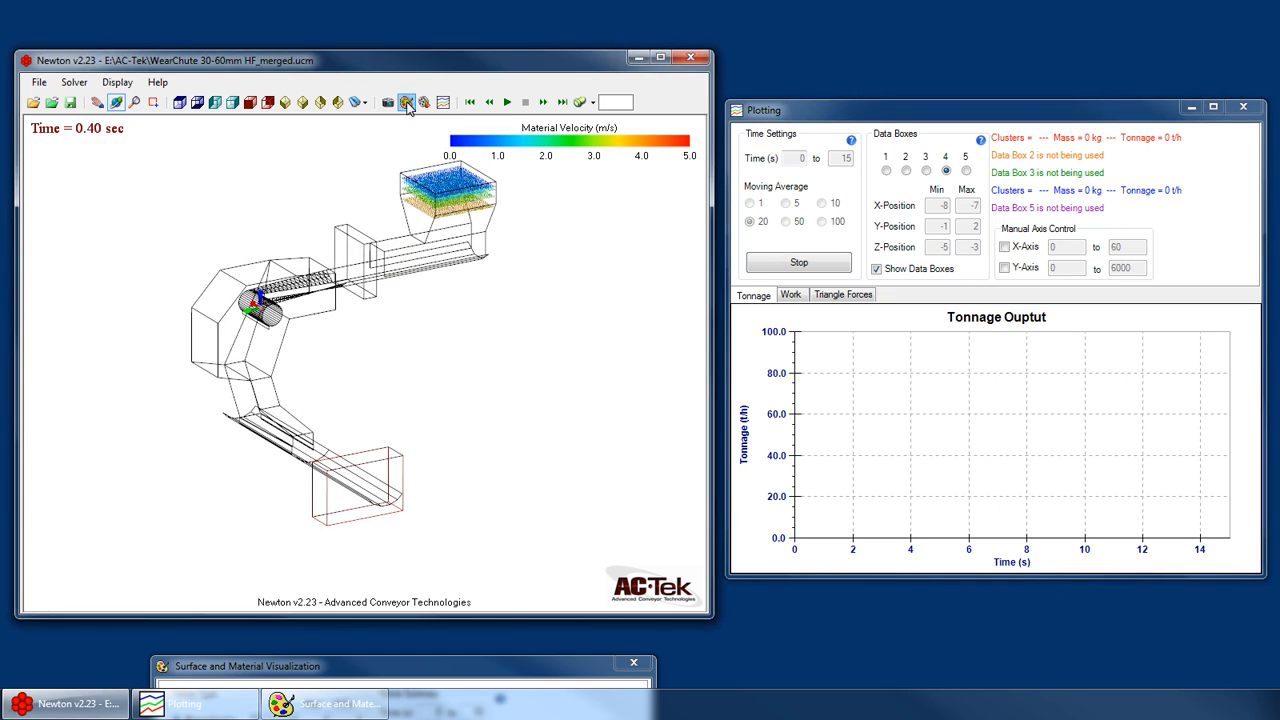
- View the general display settings in the Surface and Material Visualization window, and move the window out of the way
click(407, 104)
drag(460, 666, 911, 128)
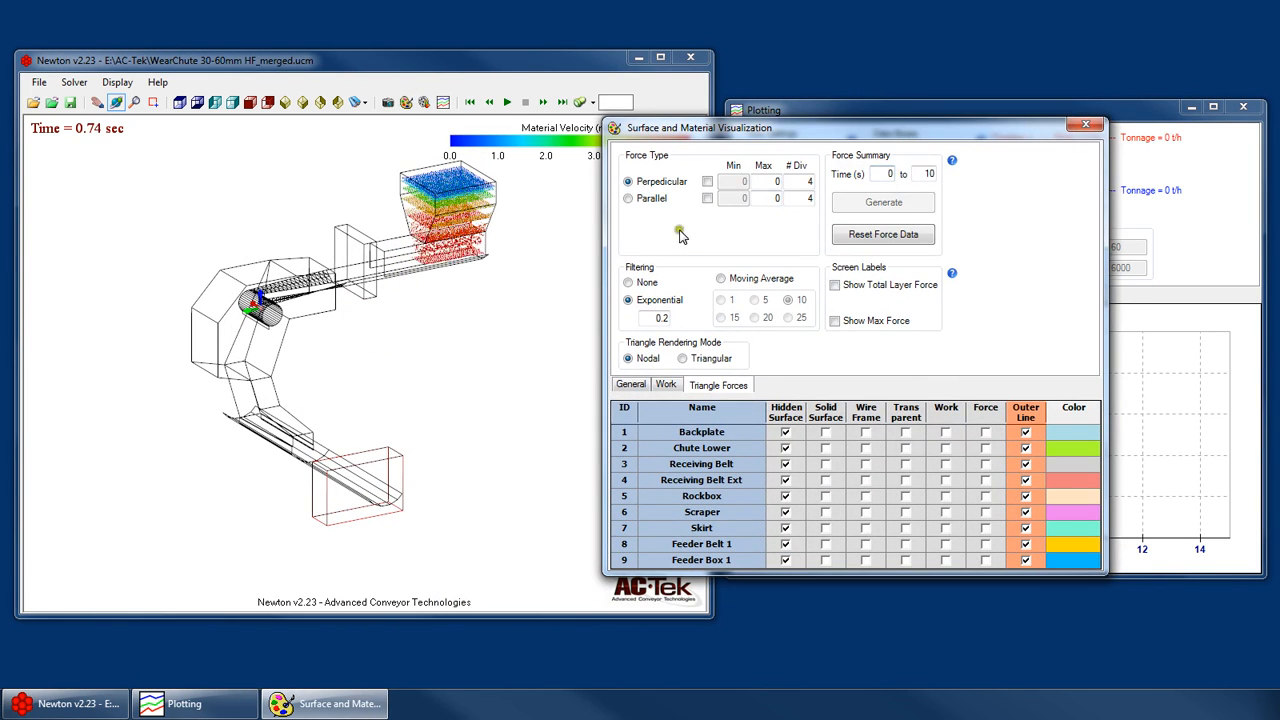
click(628, 385)
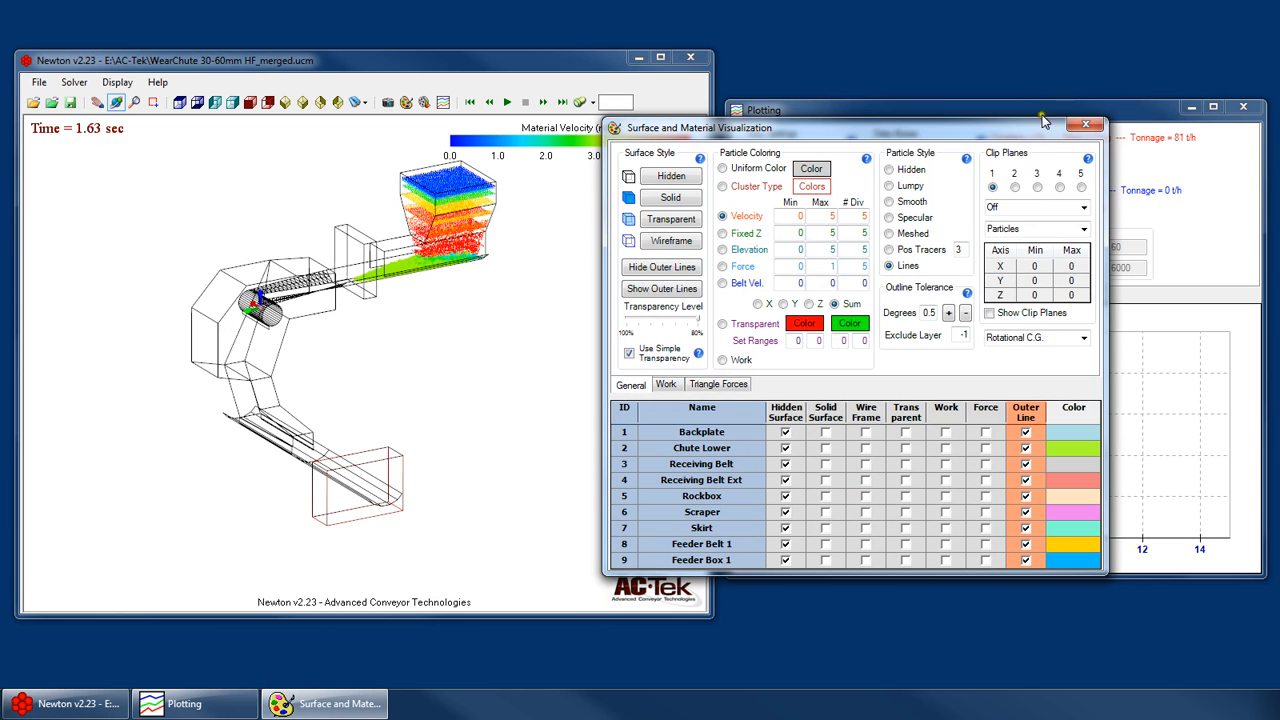
drag(1014, 131, 553, 653)
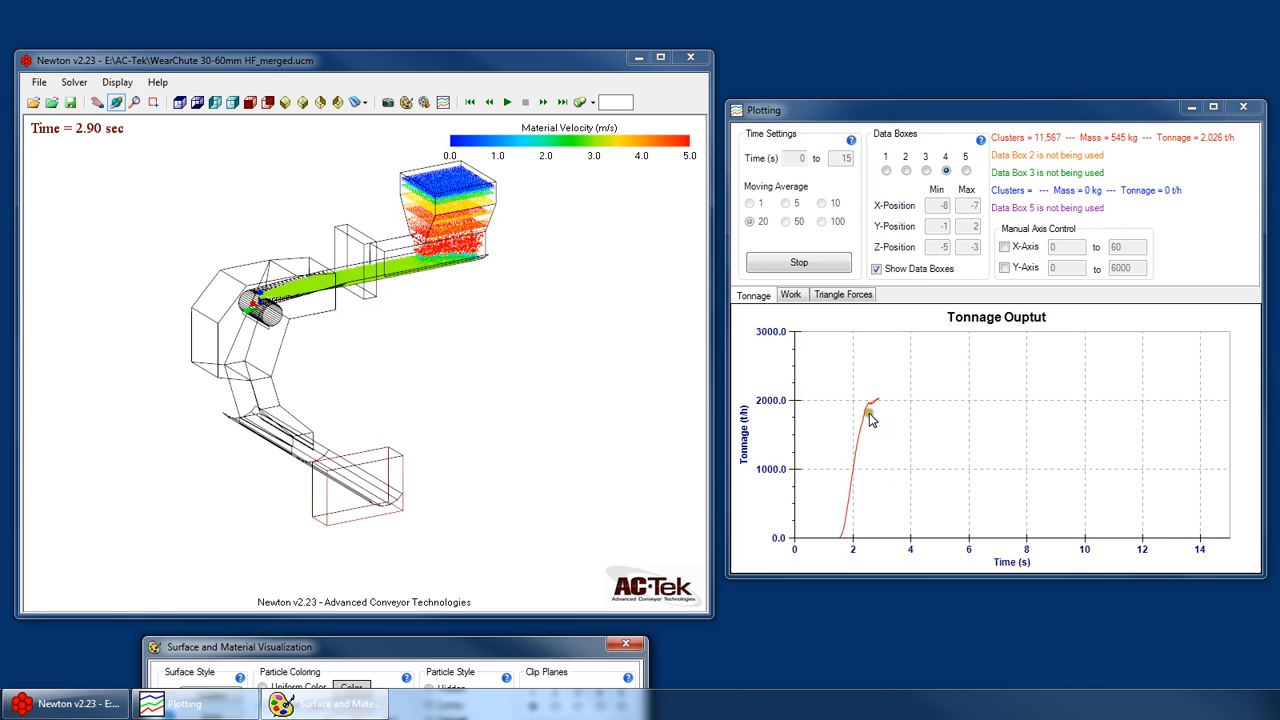
- Examine the material flow from the feeder belt through the chute to data box 4 while the plot generates
drag(308, 376, 366, 334)
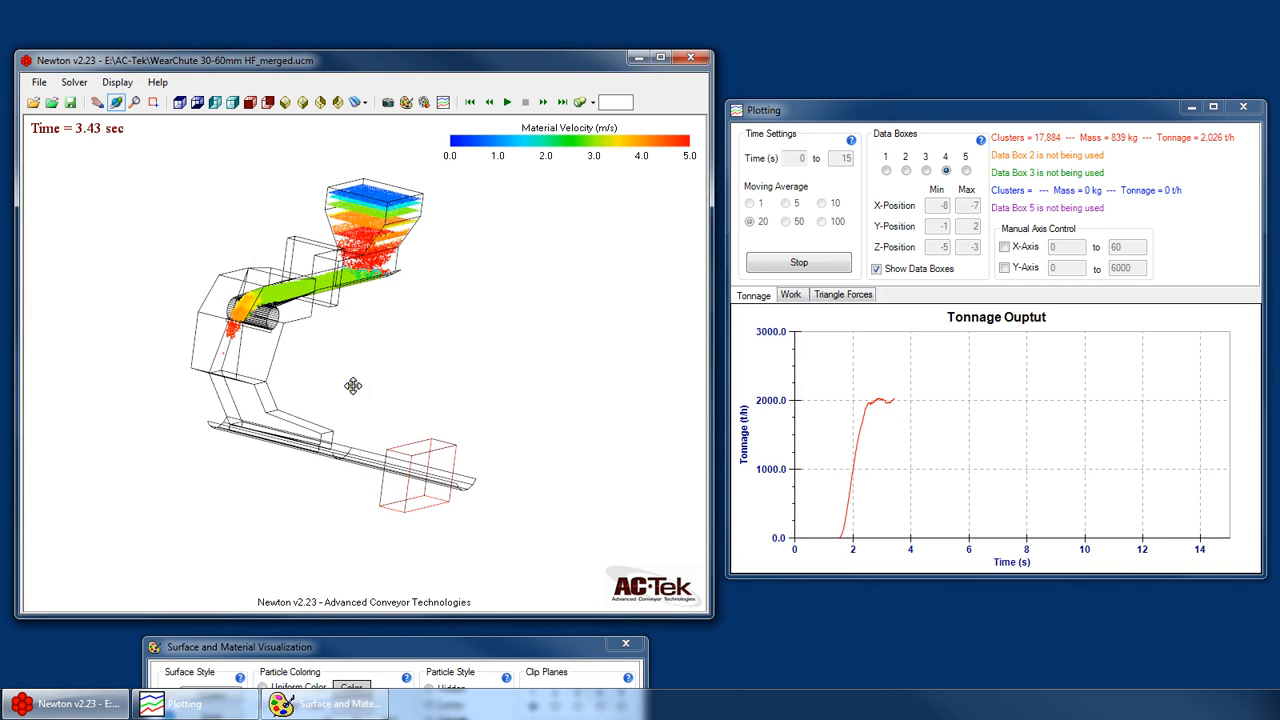
drag(354, 383, 166, 406)
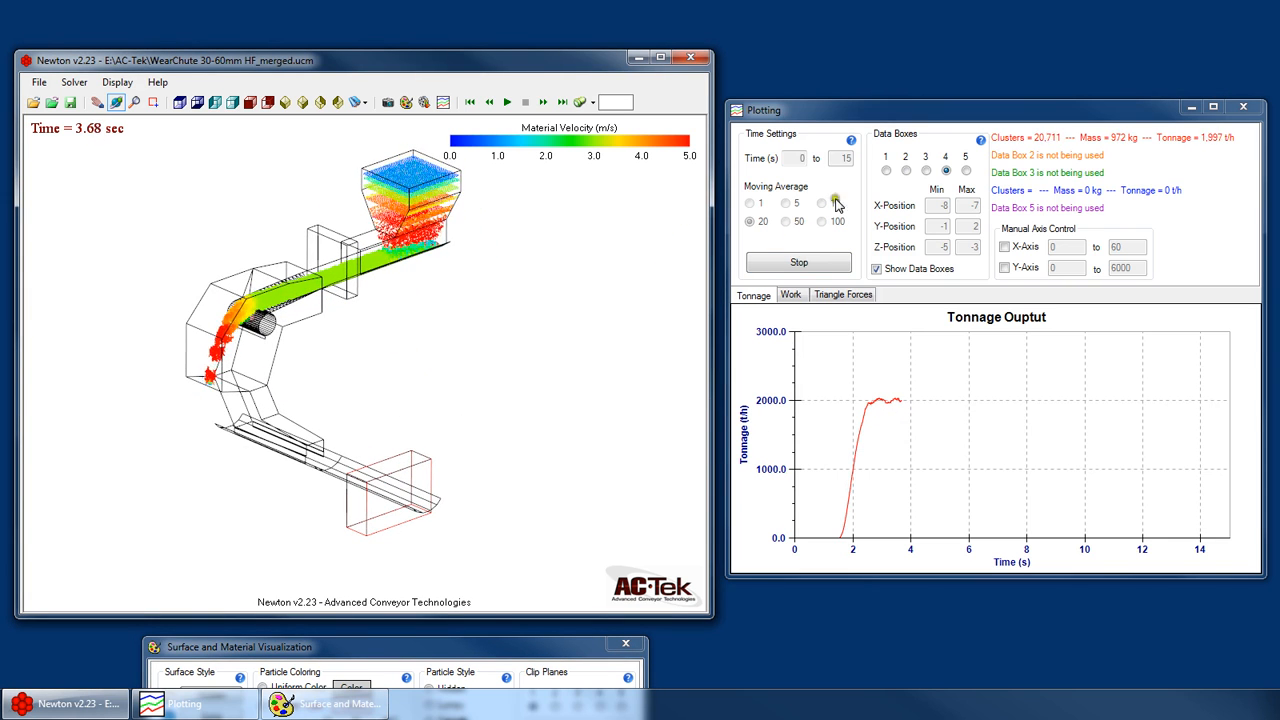
drag(557, 354, 392, 347)
scroll(392, 346, up, 3)
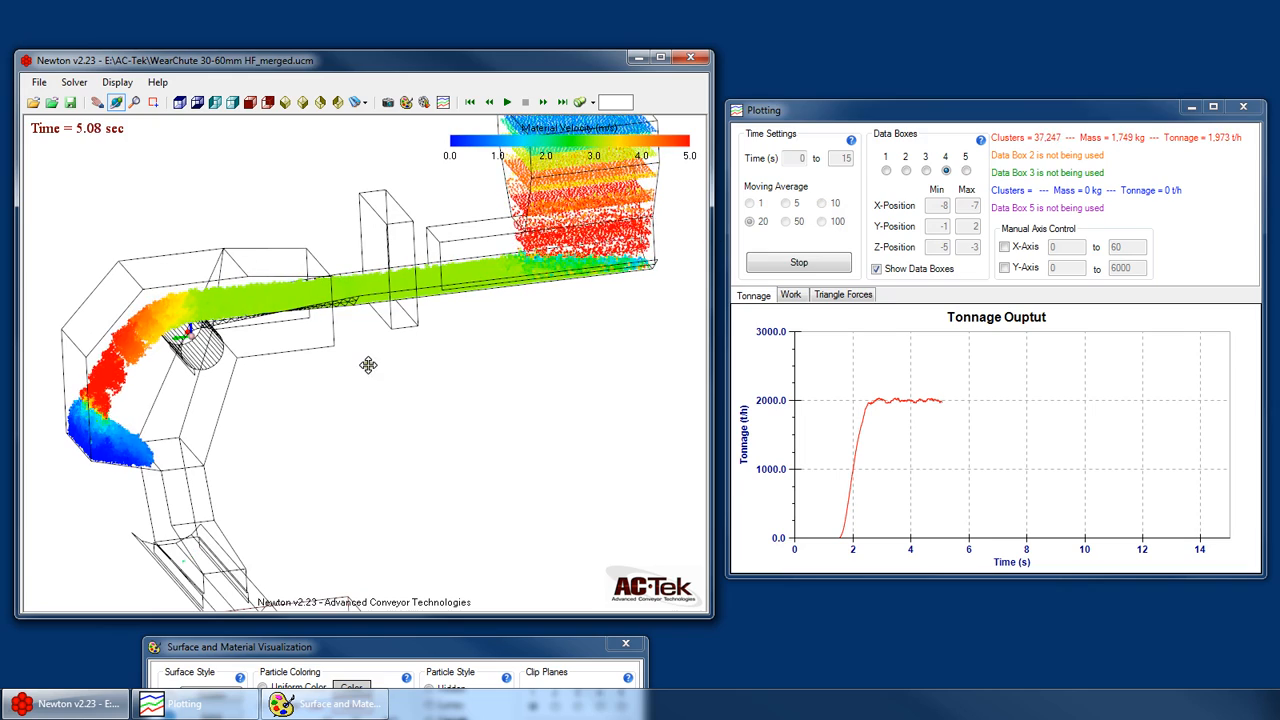
drag(514, 357, 535, 285)
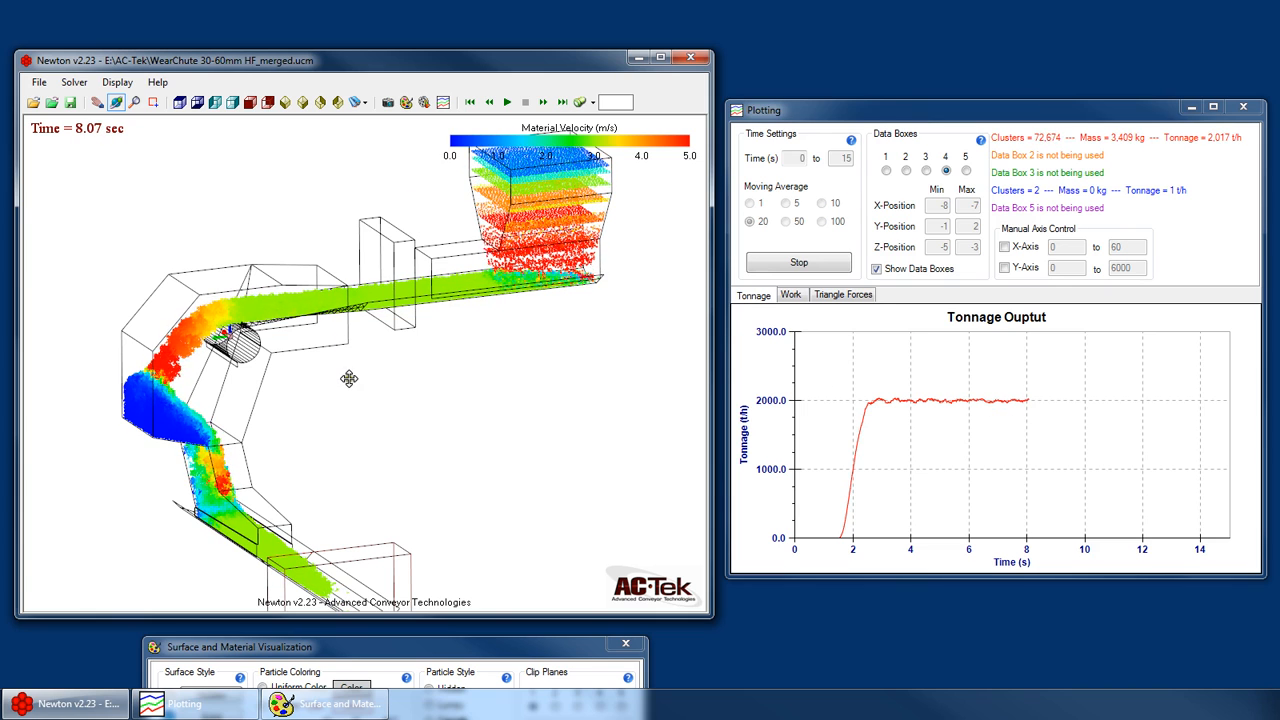
drag(349, 379, 495, 318)
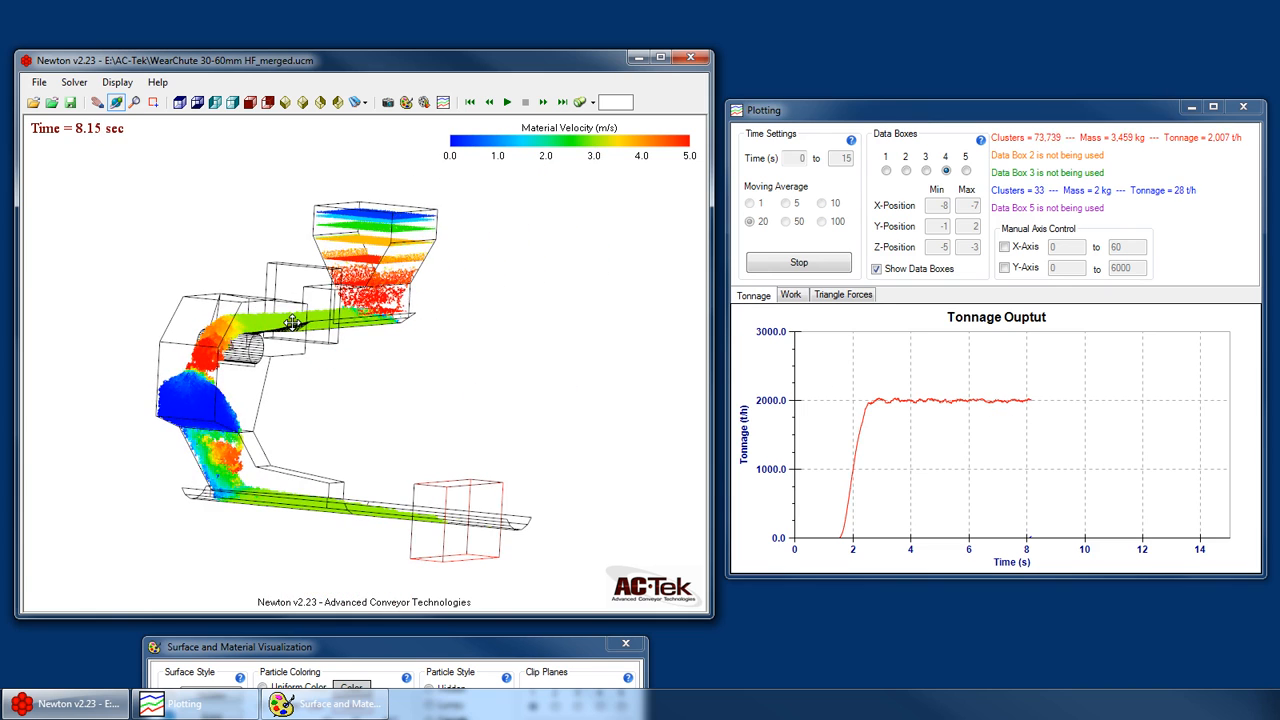
drag(292, 323, 406, 529)
scroll(465, 535, up, 3)
drag(523, 457, 600, 391)
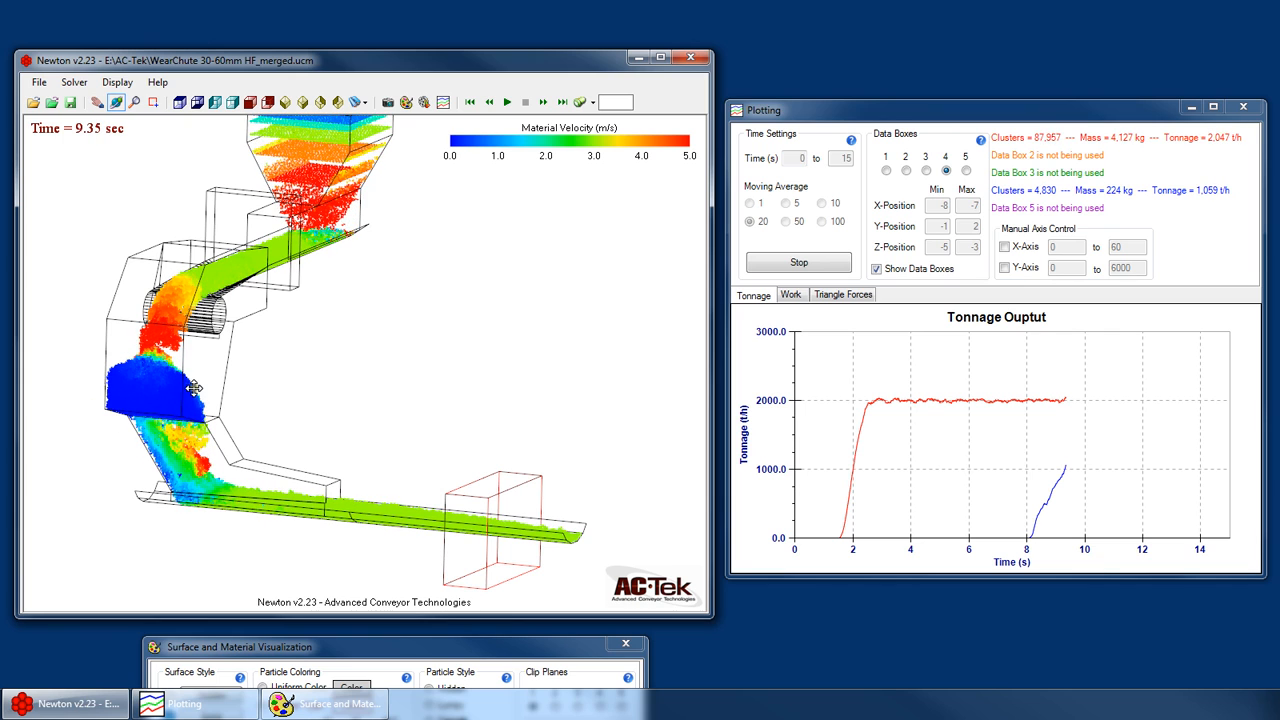
- Examine the material on the receiving belt inside data box 4 from several angles and in standard orthogonal views
drag(265, 392, 67, 352)
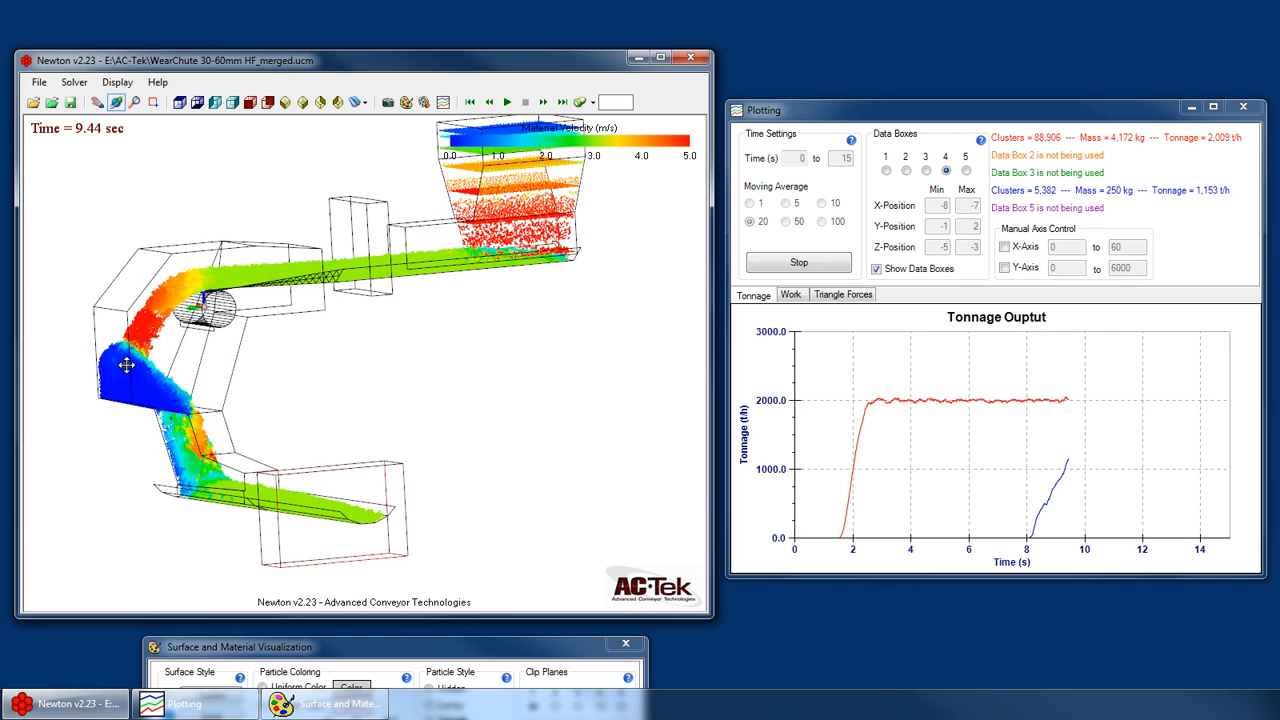
drag(127, 365, 194, 374)
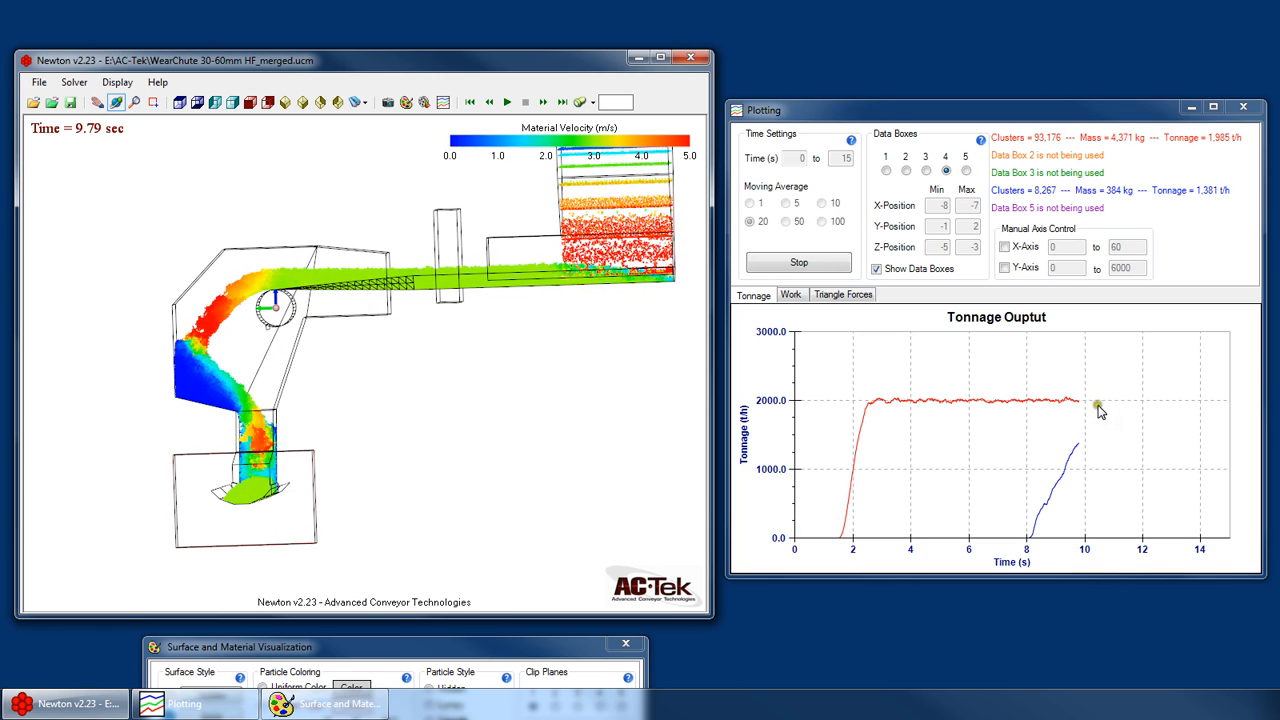
drag(315, 440, 478, 434)
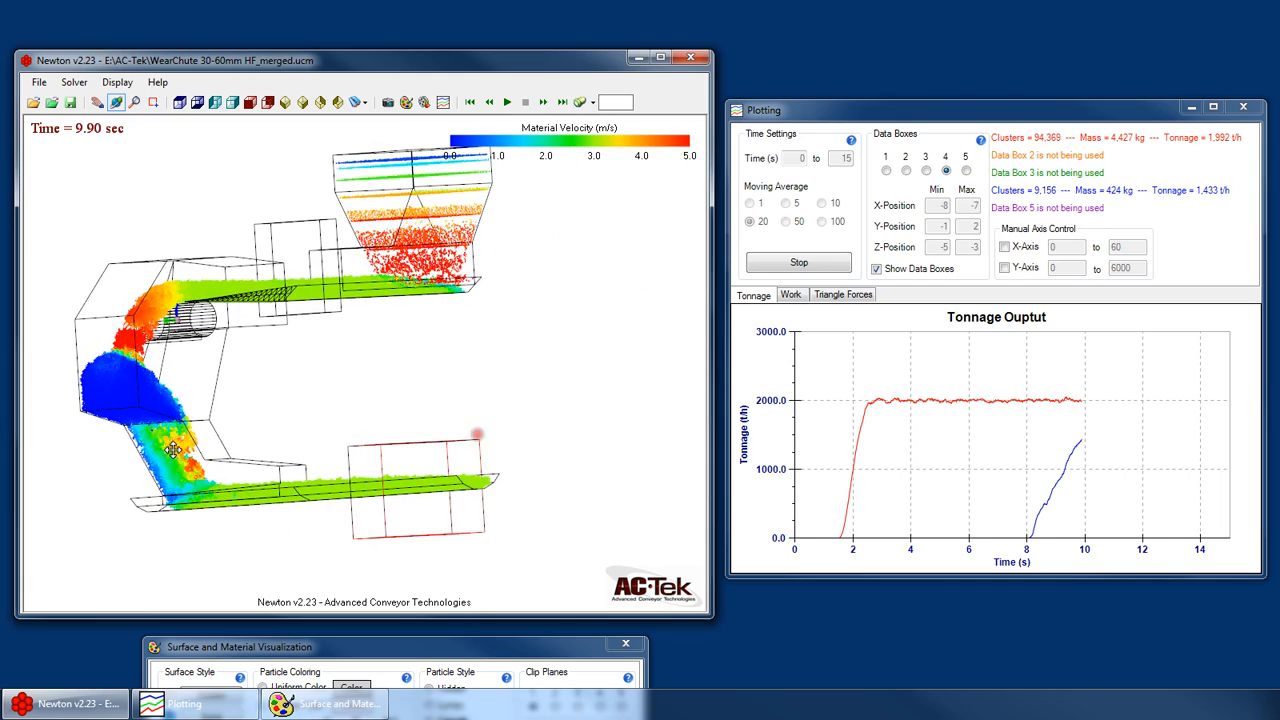
drag(173, 450, 426, 409)
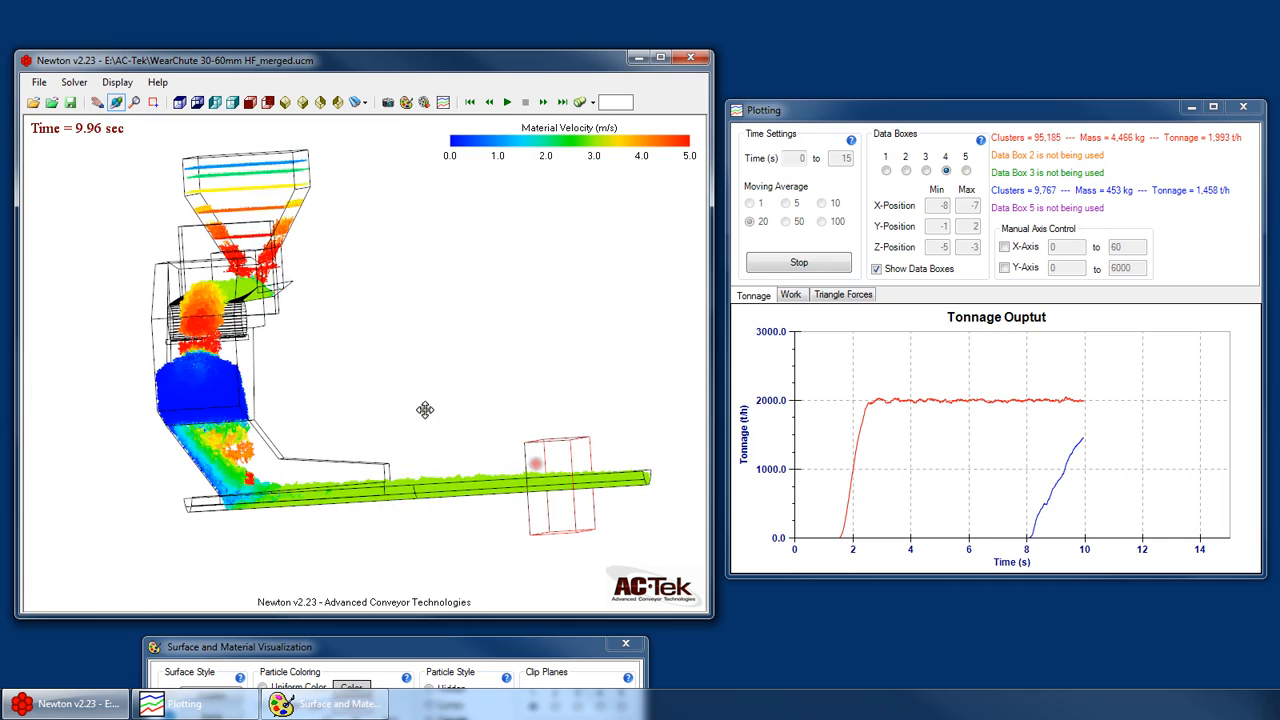
click(214, 102)
click(232, 102)
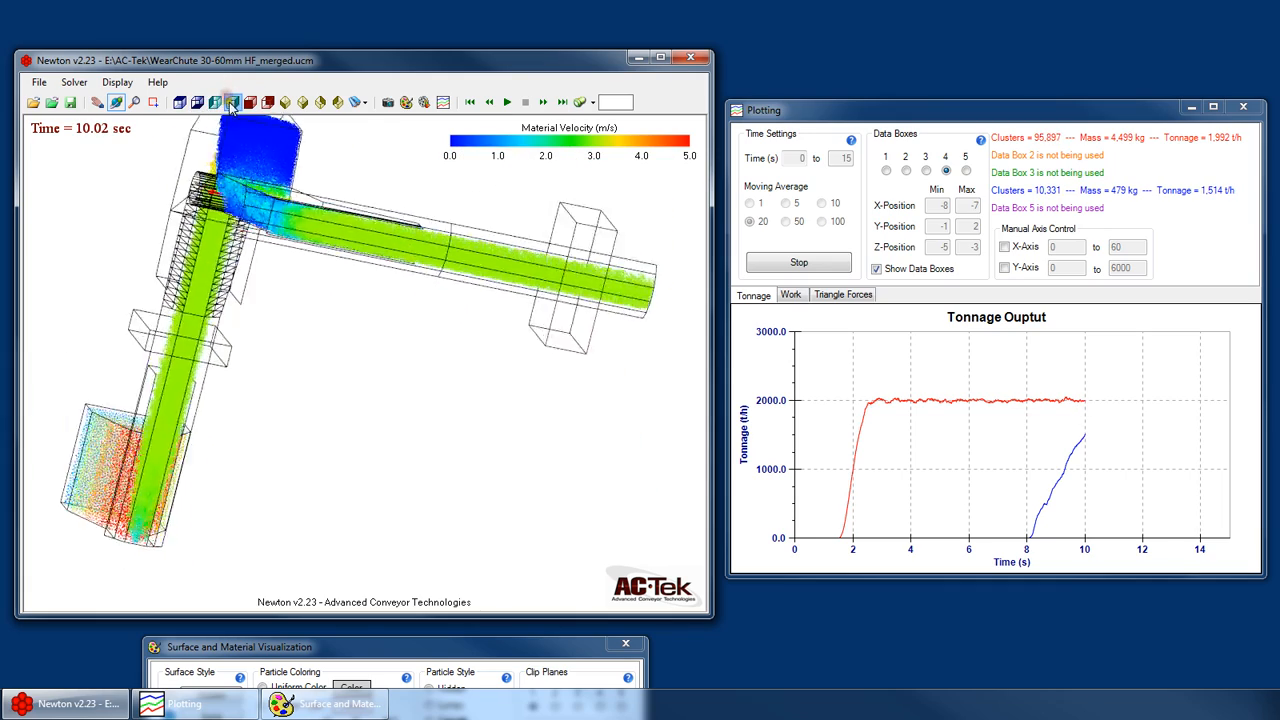
click(250, 102)
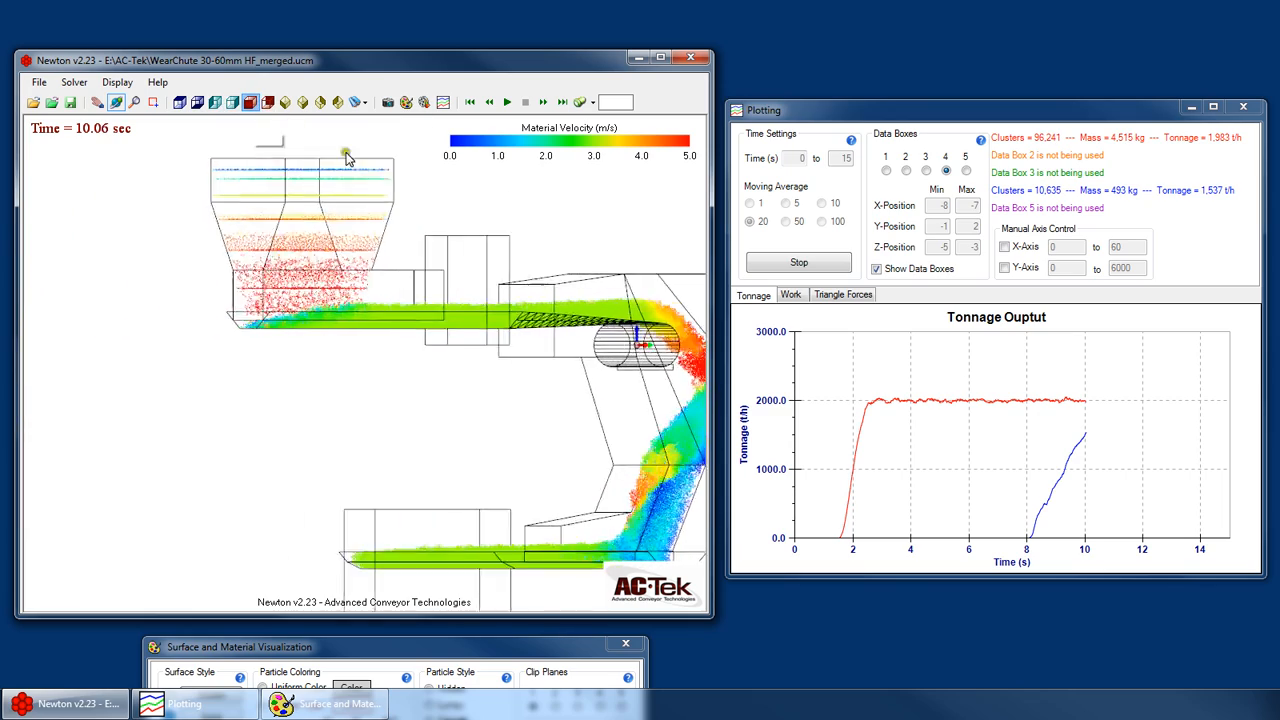
scroll(180, 595, up, 2)
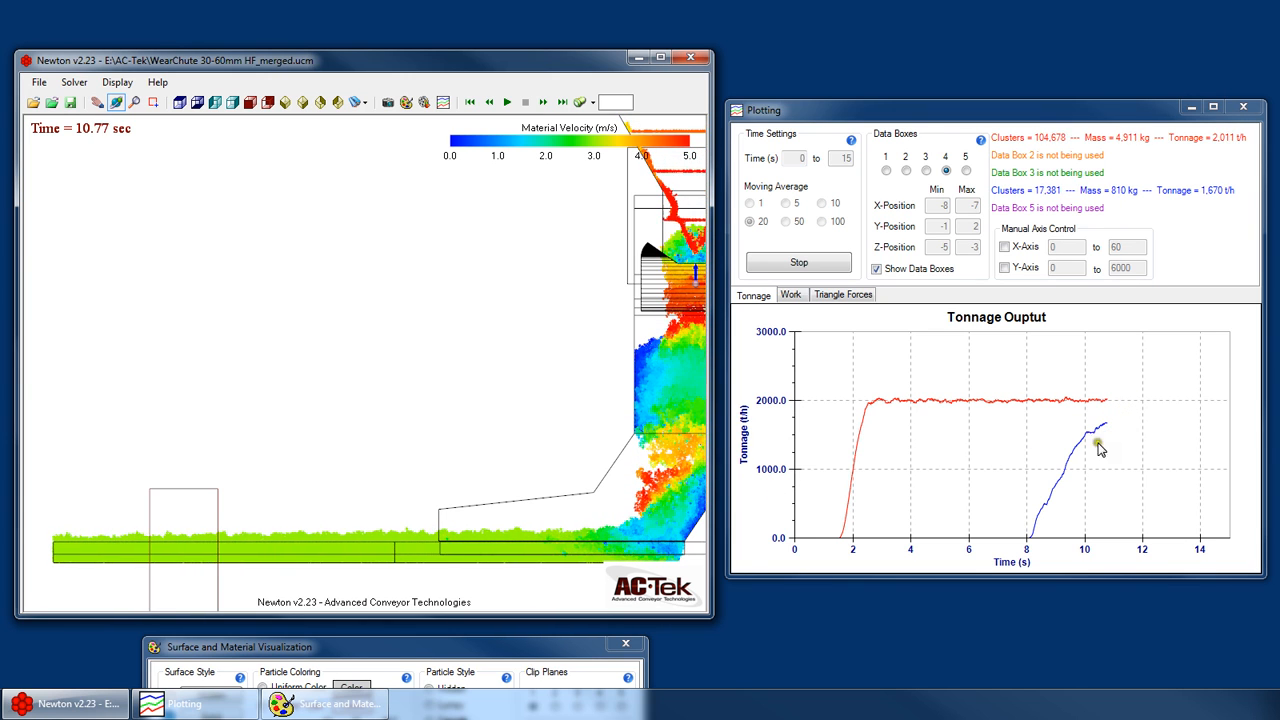
scroll(253, 418, down, 2)
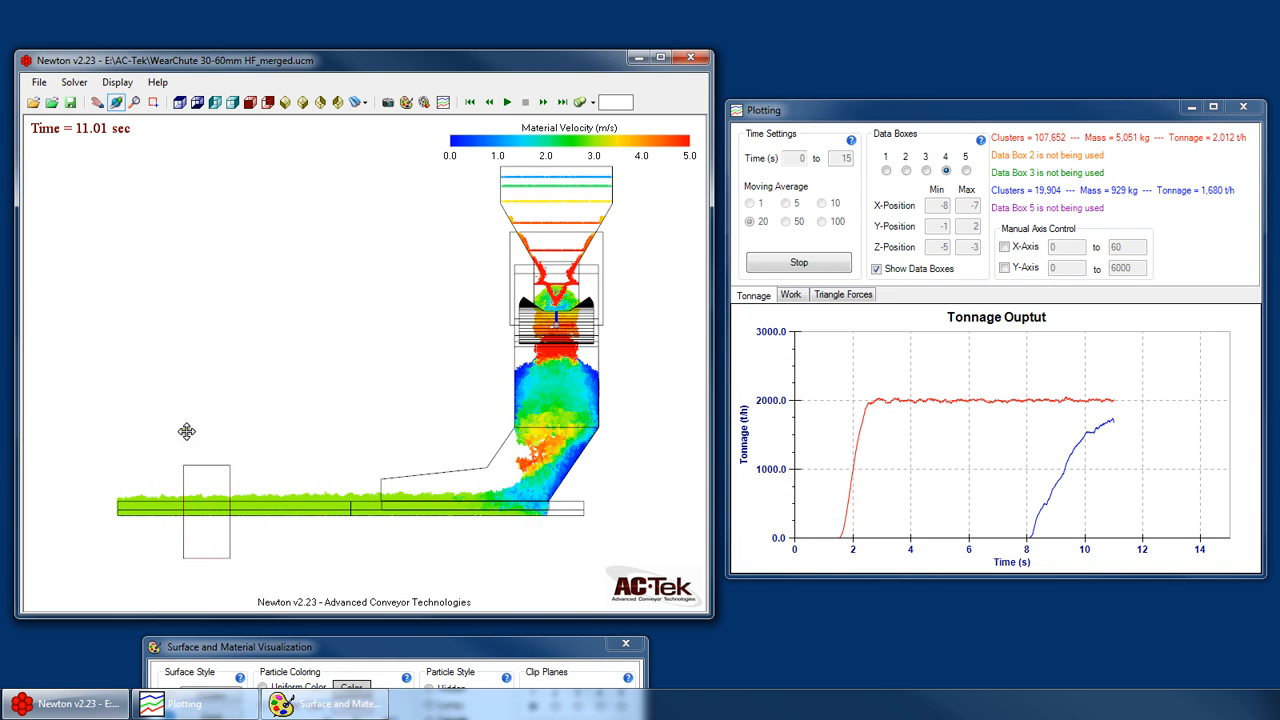
- Stop the tonnage plot generation at about 13.8 s of simulation time
drag(186, 431, 400, 518)
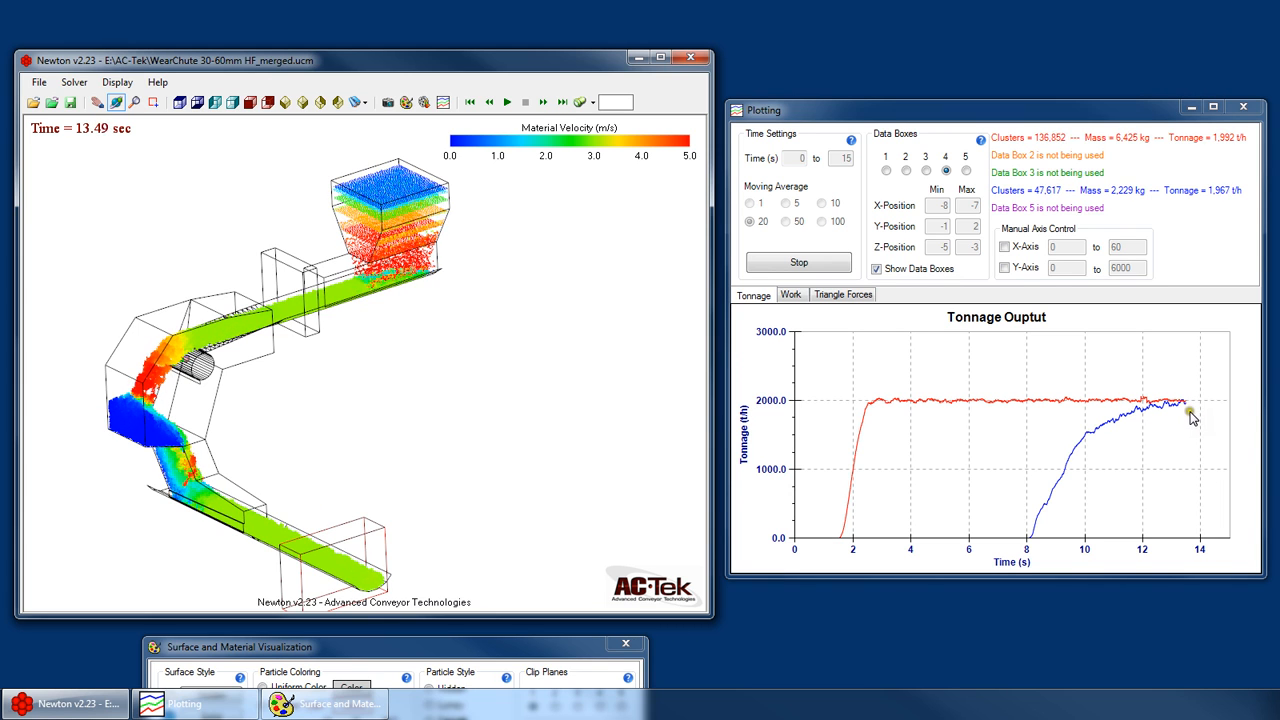
drag(176, 514, 358, 376)
scroll(175, 568, up, 3)
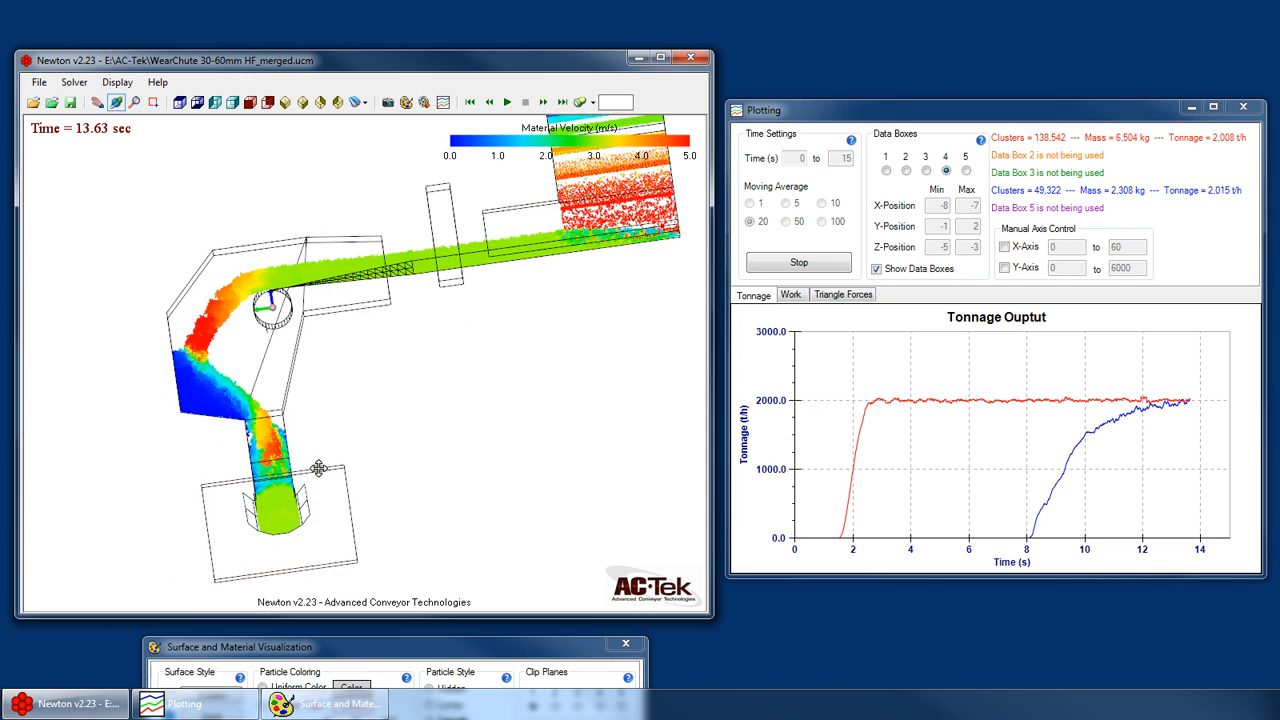
drag(317, 467, 486, 434)
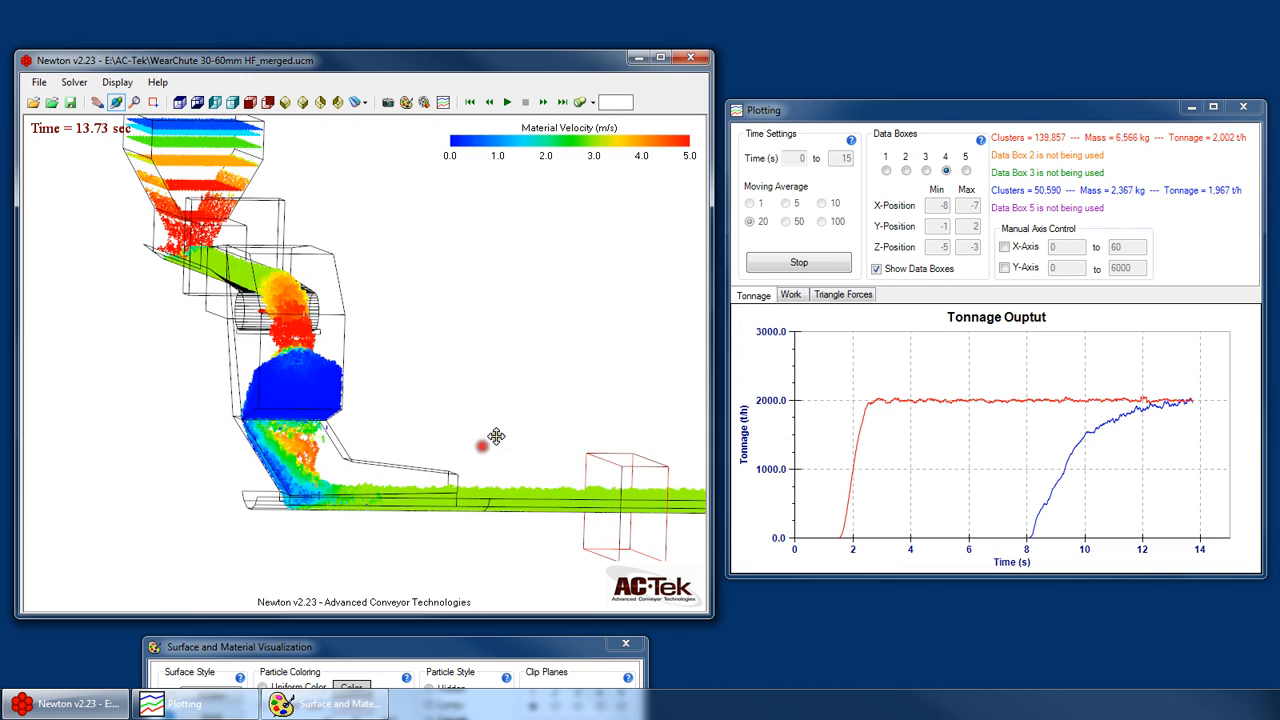
click(826, 266)
- Copy the tonnage chart as an image and paste it into a blank Paint canvas
right_click(964, 372)
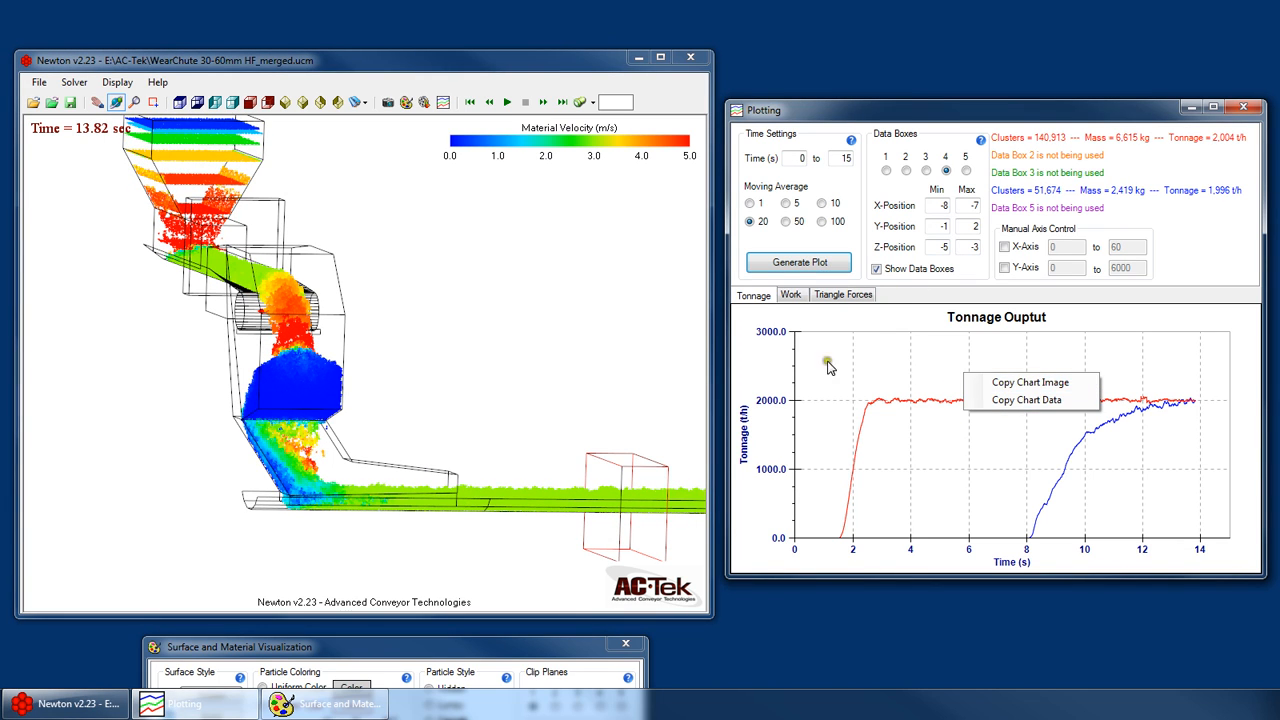
right_click(900, 354)
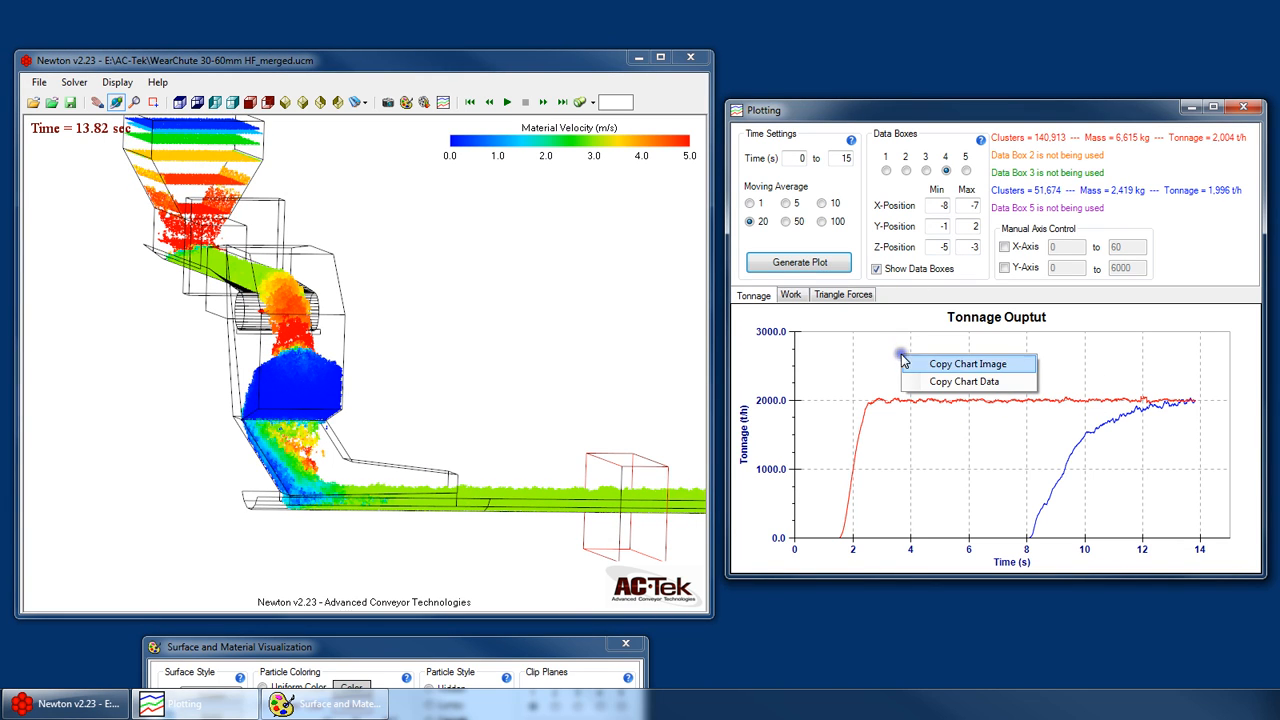
click(967, 368)
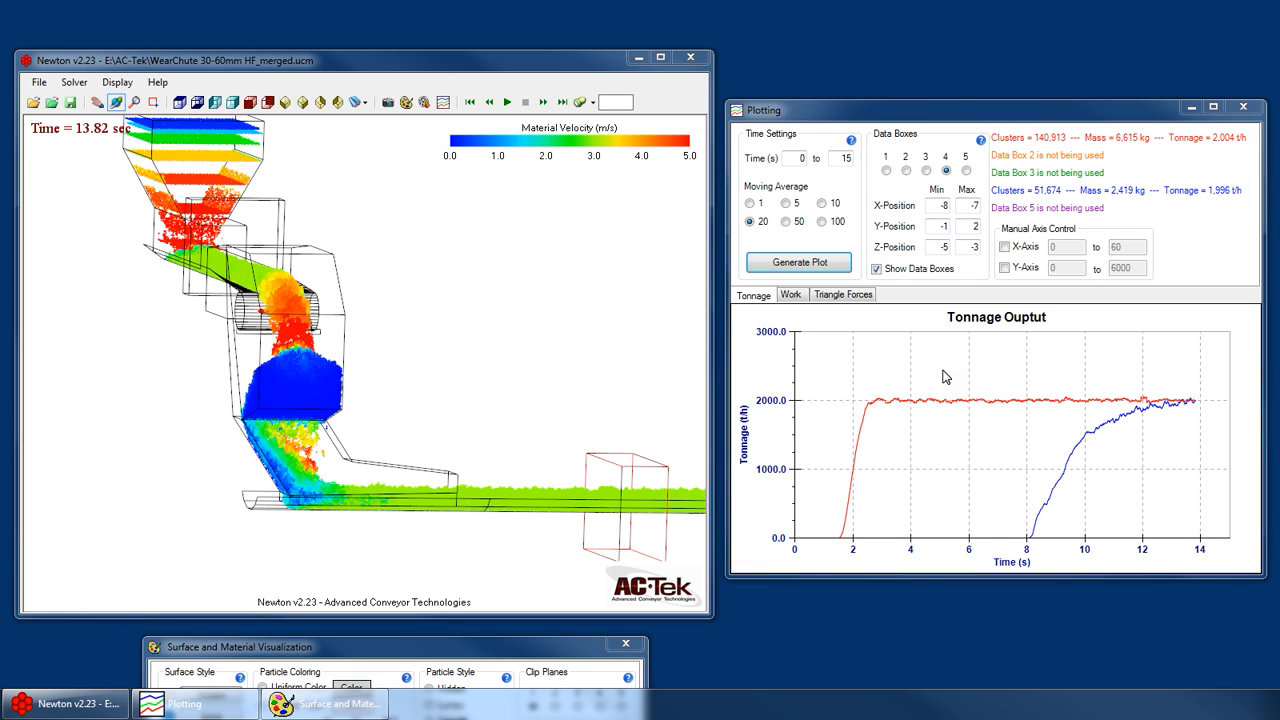
click(940, 369)
key(ctrl+v)
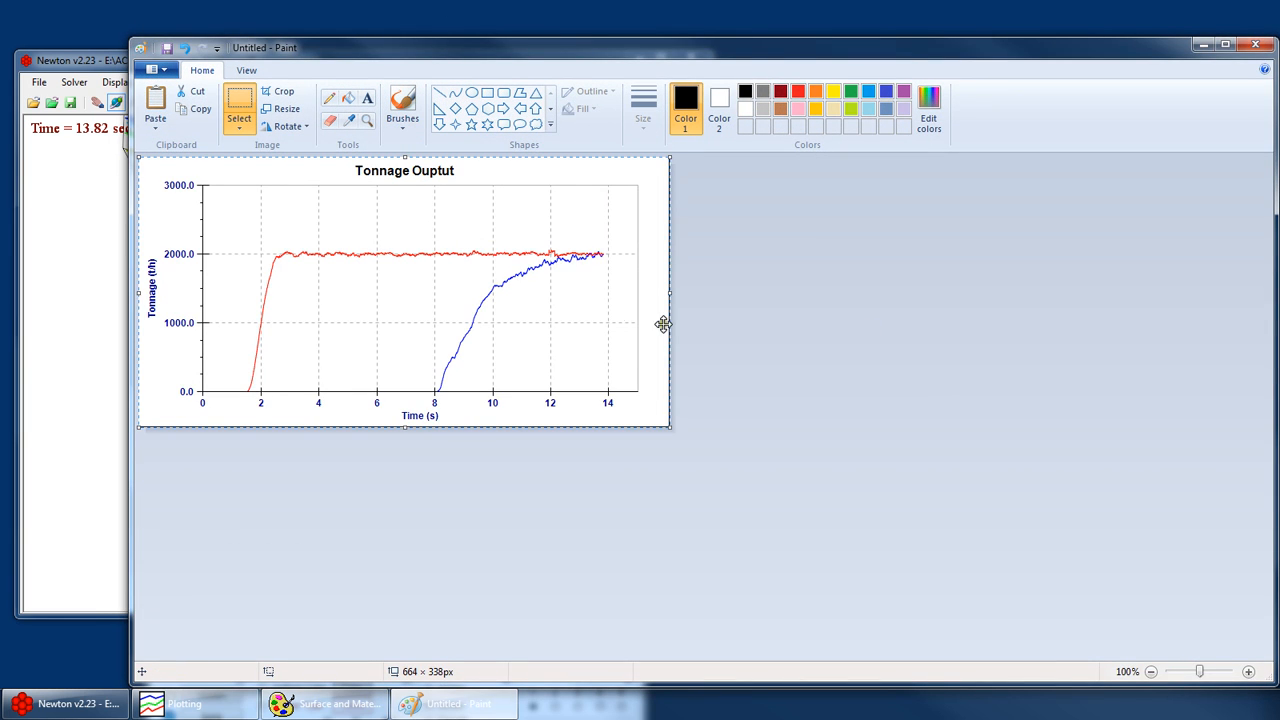
- Deselect the pasted chart image and close Paint without saving the picture
click(764, 336)
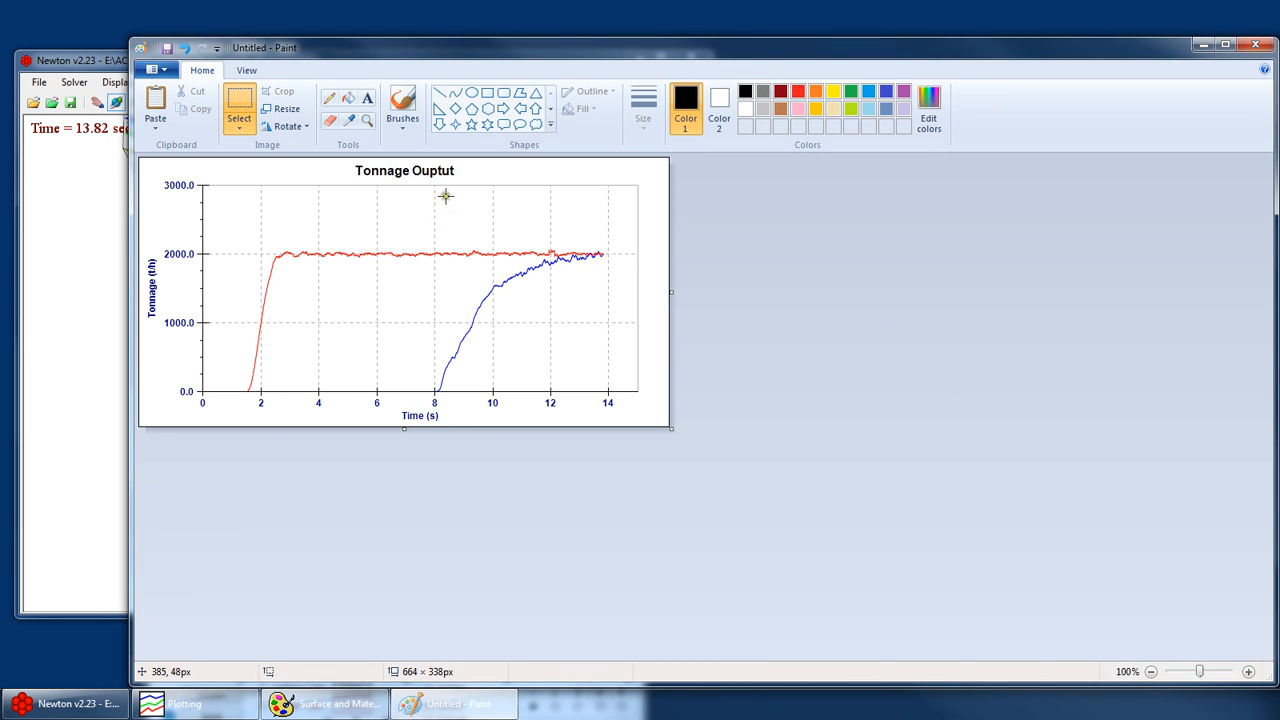
click(1255, 44)
click(703, 371)
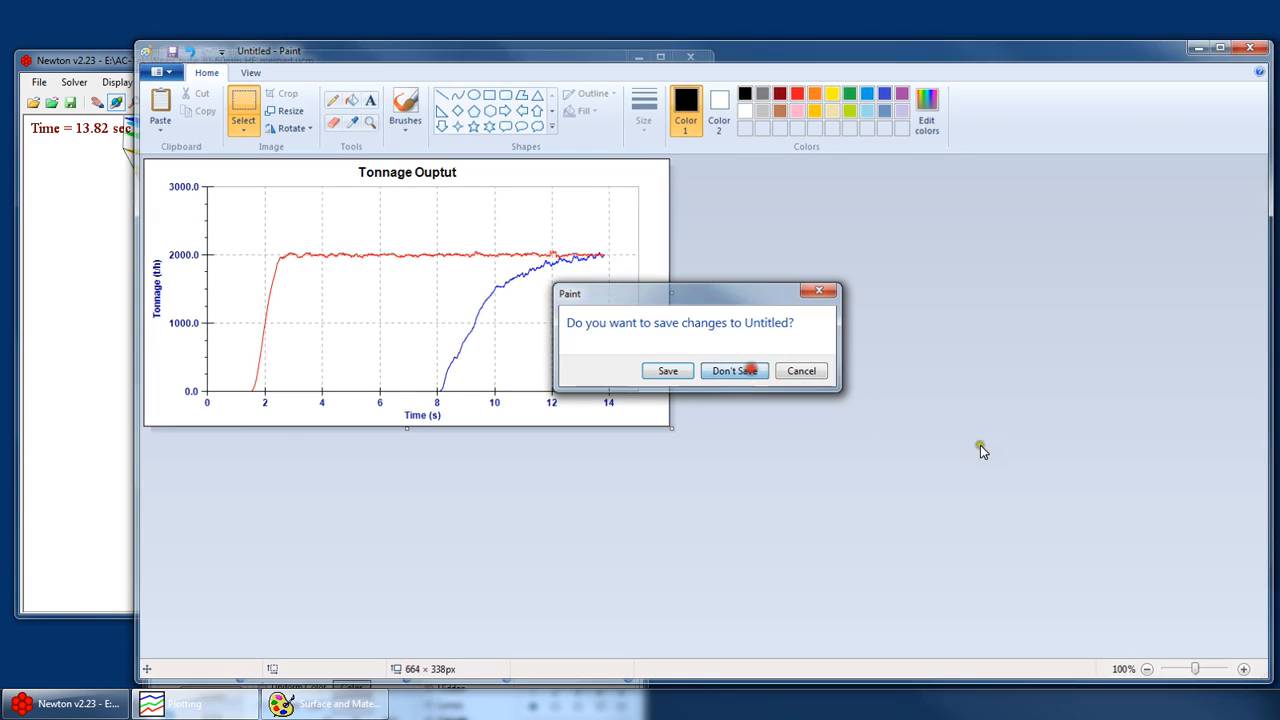
- Copy the tonnage chart's data and paste it into a blank Excel worksheet at cell A1
right_click(948, 438)
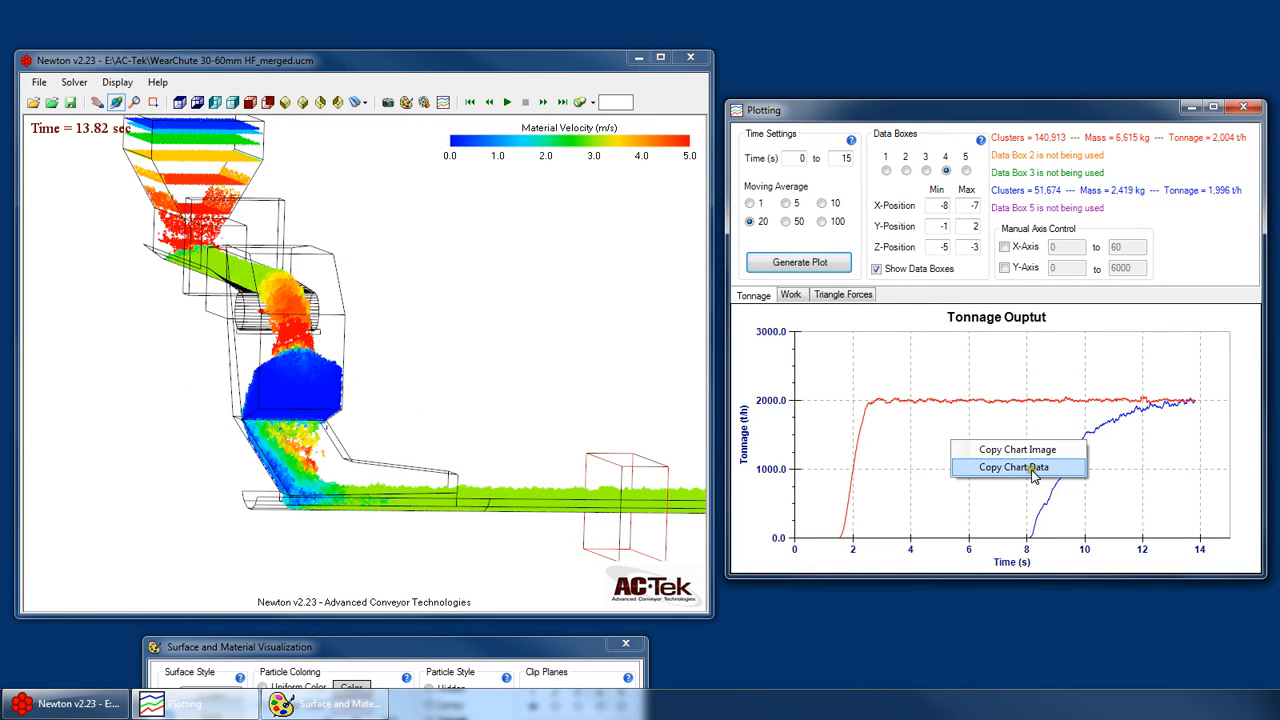
click(1013, 467)
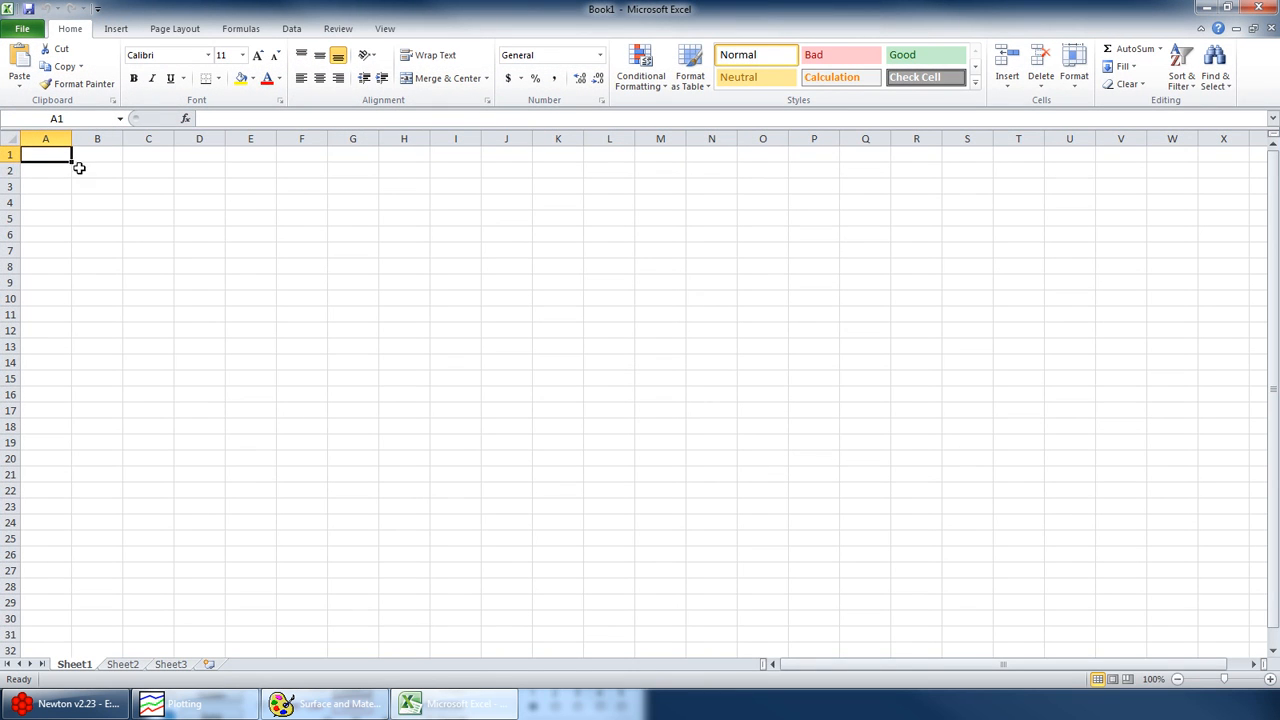
key(ctrl+v)
click(358, 248)
- Examine the Tonnage 1 to Tonnage 5 columns and compare them with the data boxes in the Plotting window
click(75, 170)
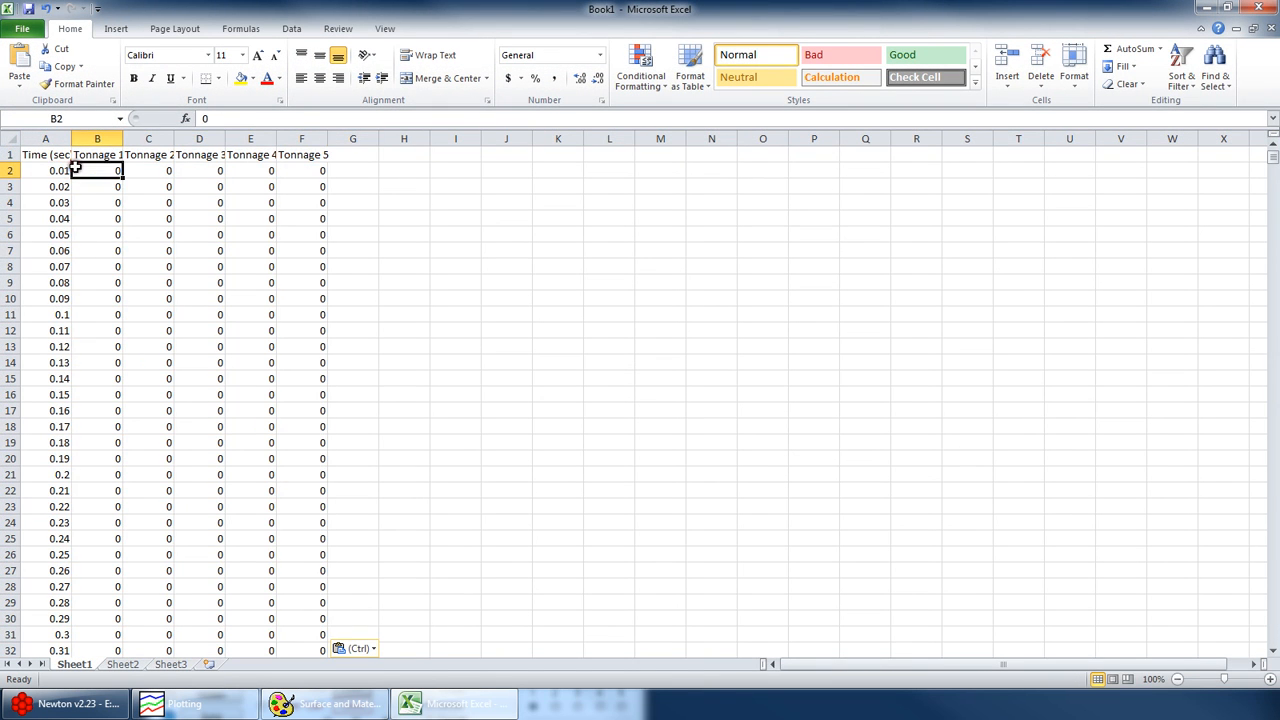
key(ctrl+Home)
key(Right)
key(Right)
key(Right)
key(Right)
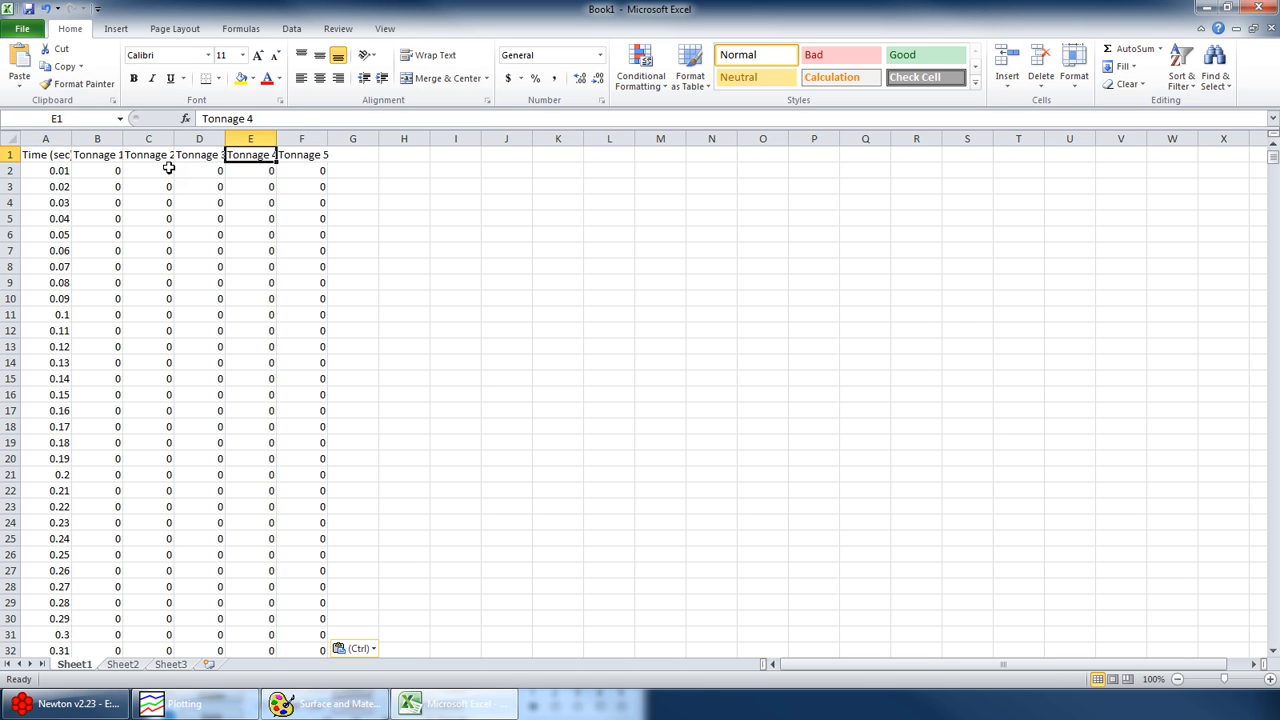
key(Right)
click(185, 703)
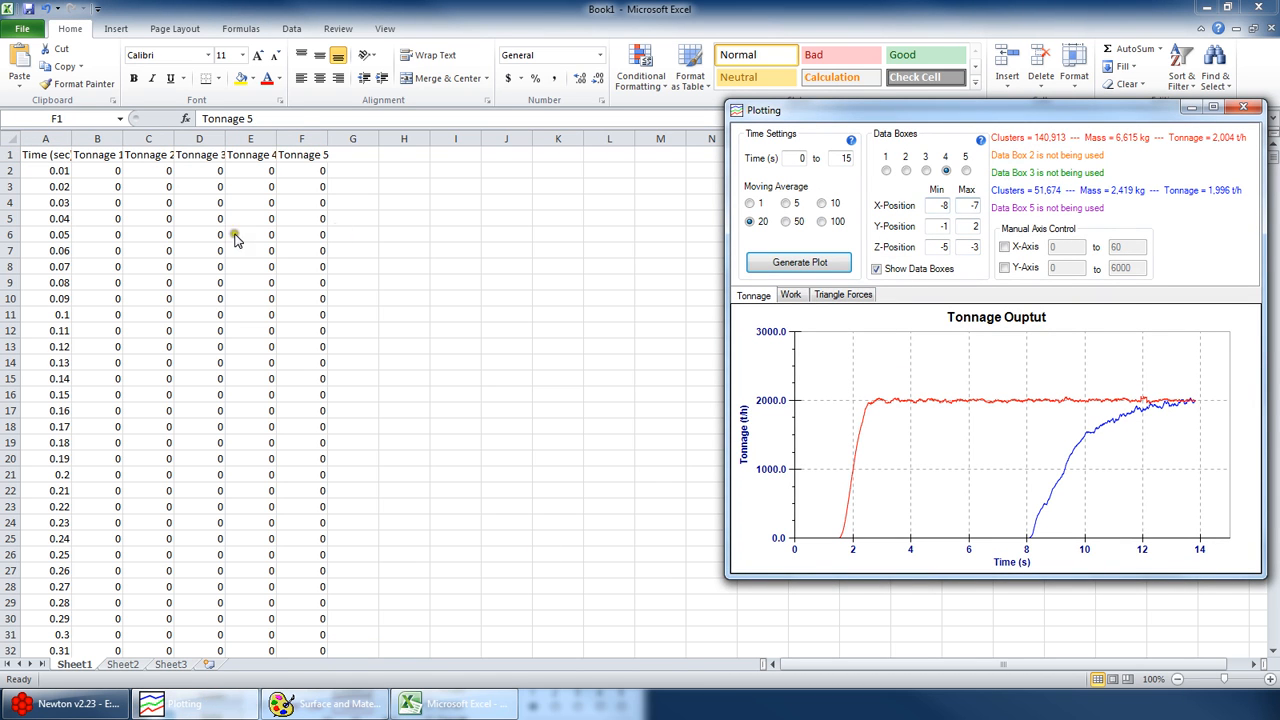
key(alt+Tab)
- Examine the end of the pasted data, checking the last recorded time with its Tonnage 1 and Tonnage 4 values
click(143, 168)
key(ctrl+Down)
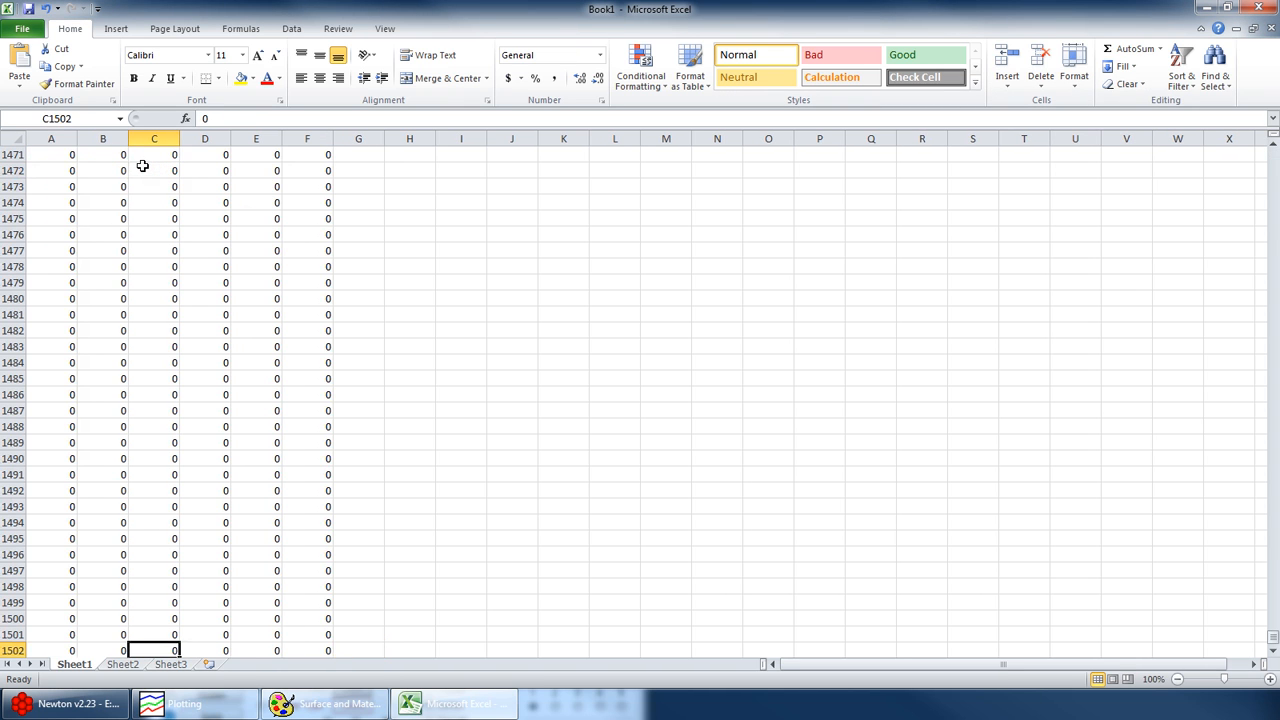
ctrl+scroll(145, 388, down, 2)
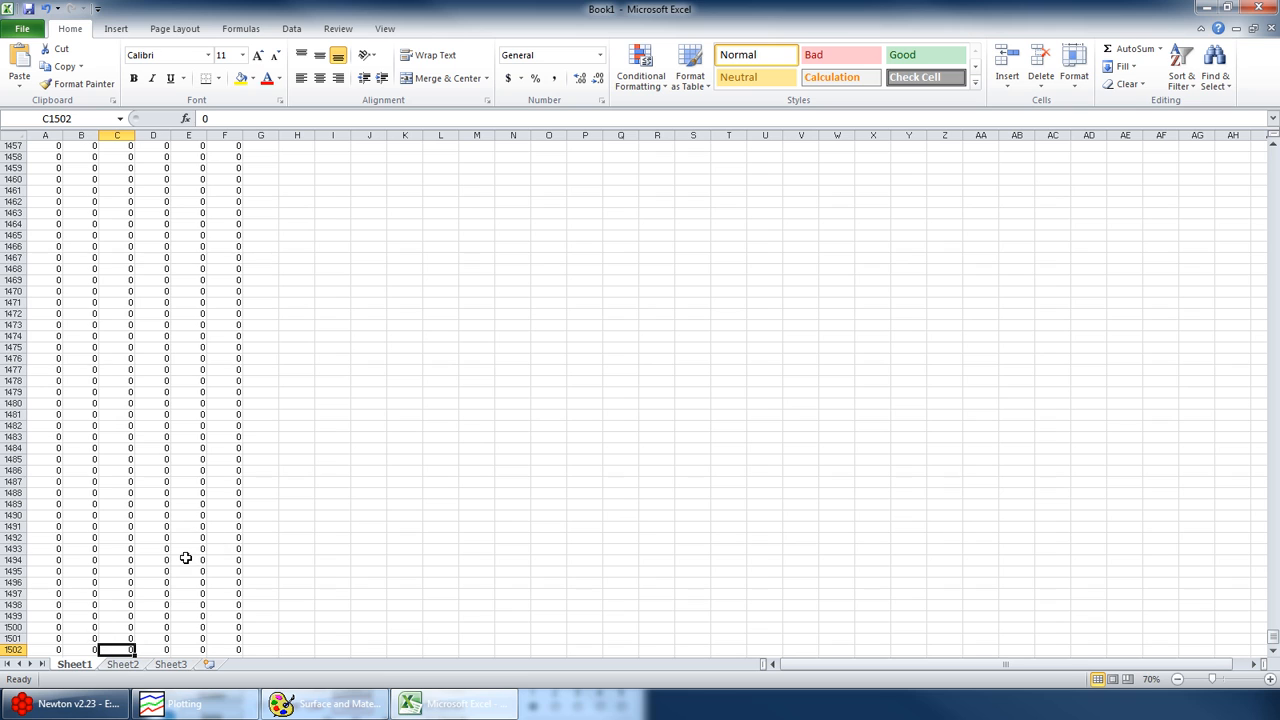
scroll(185, 549, up, 20)
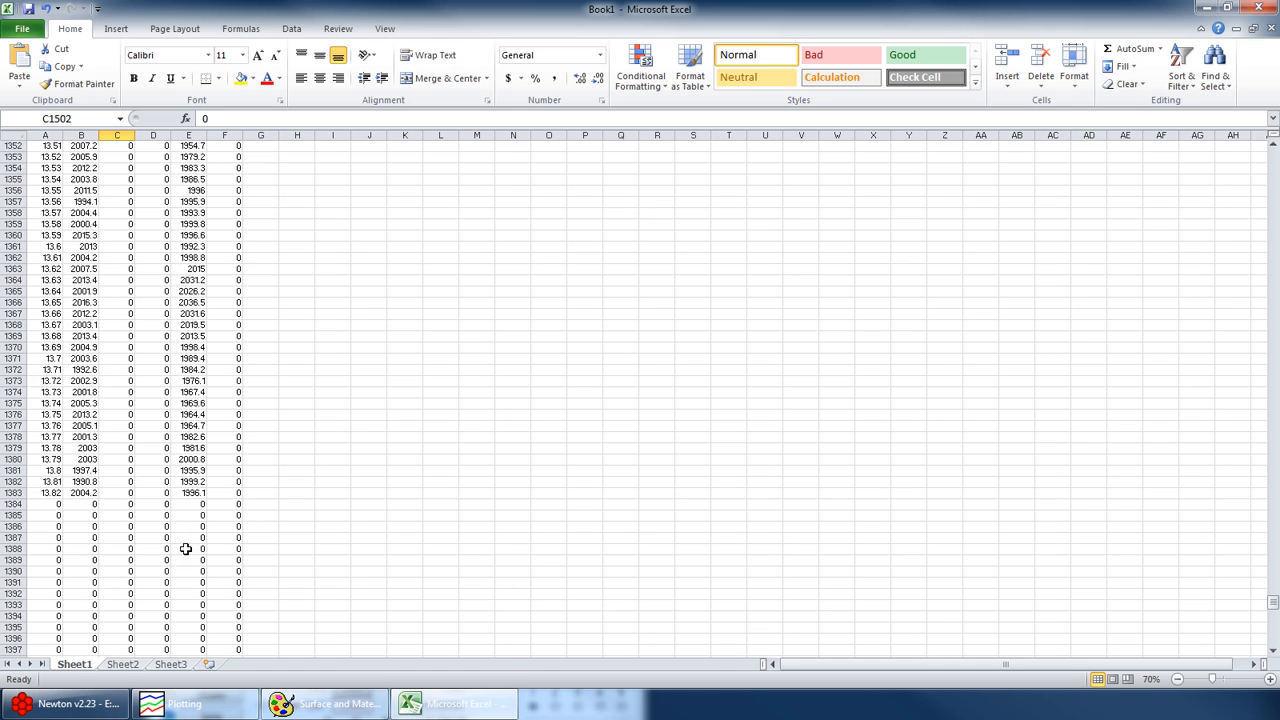
click(84, 494)
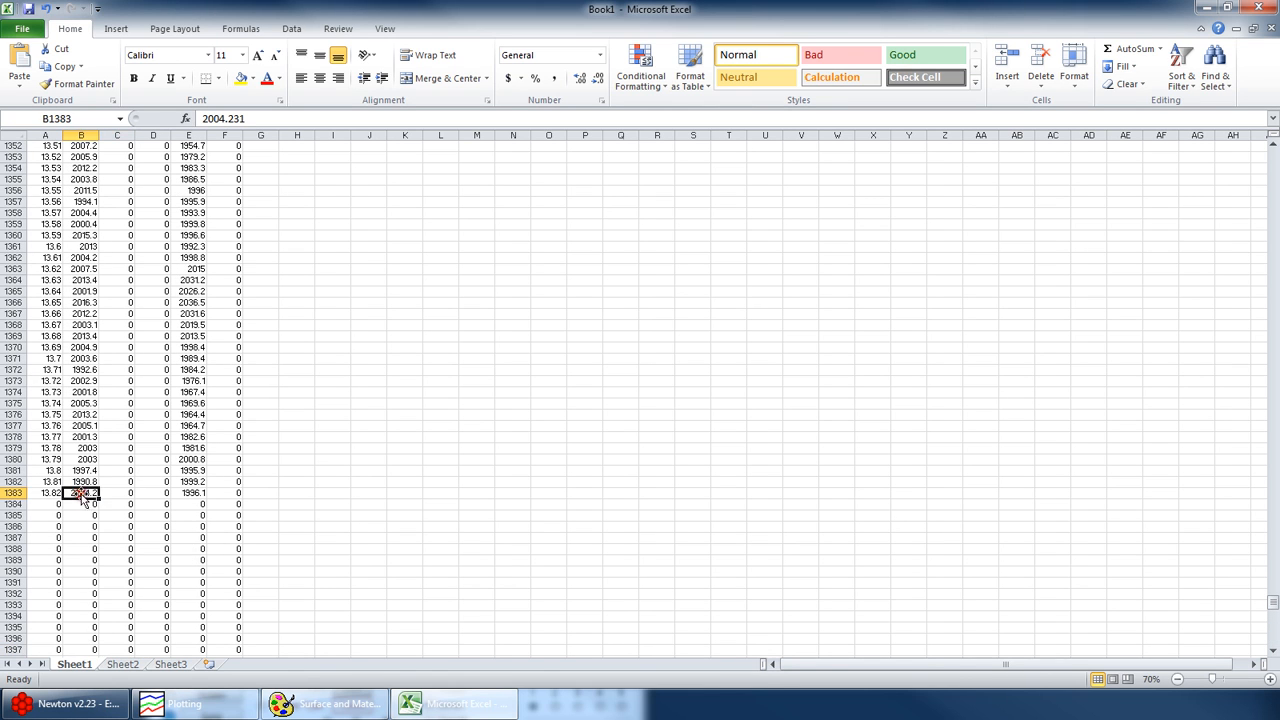
click(190, 494)
click(44, 493)
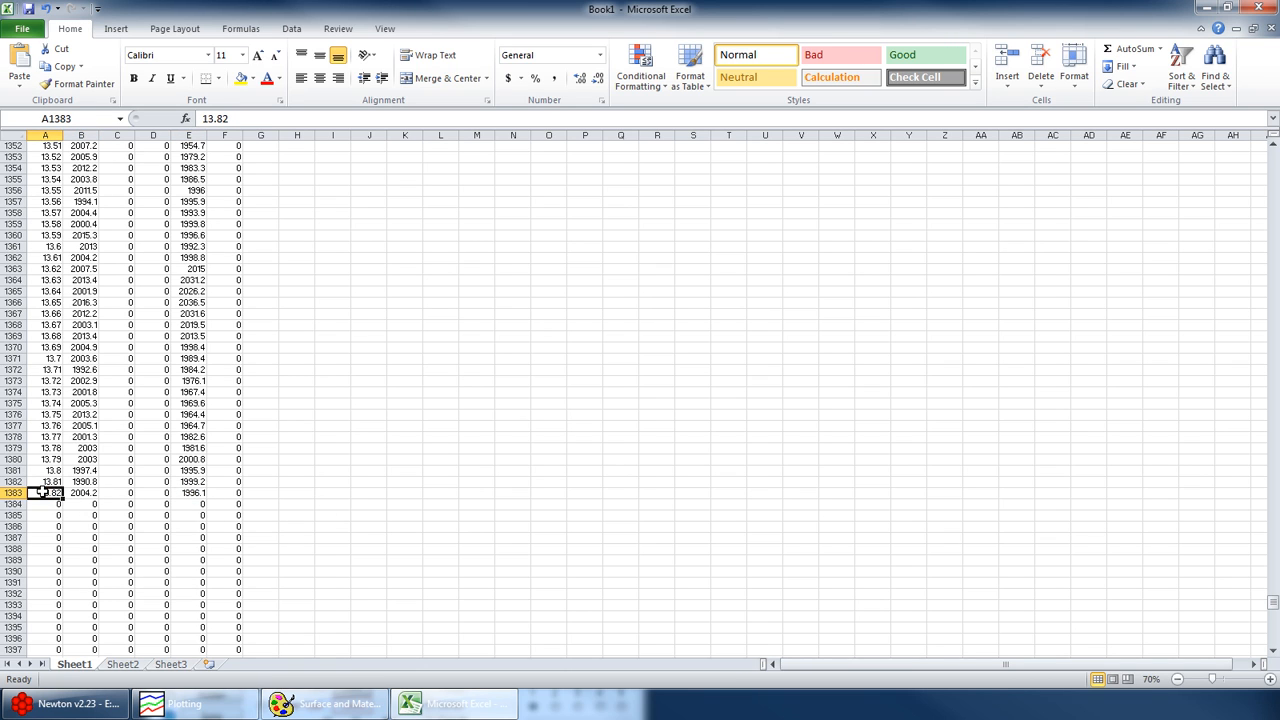
key(ctrl+Home)
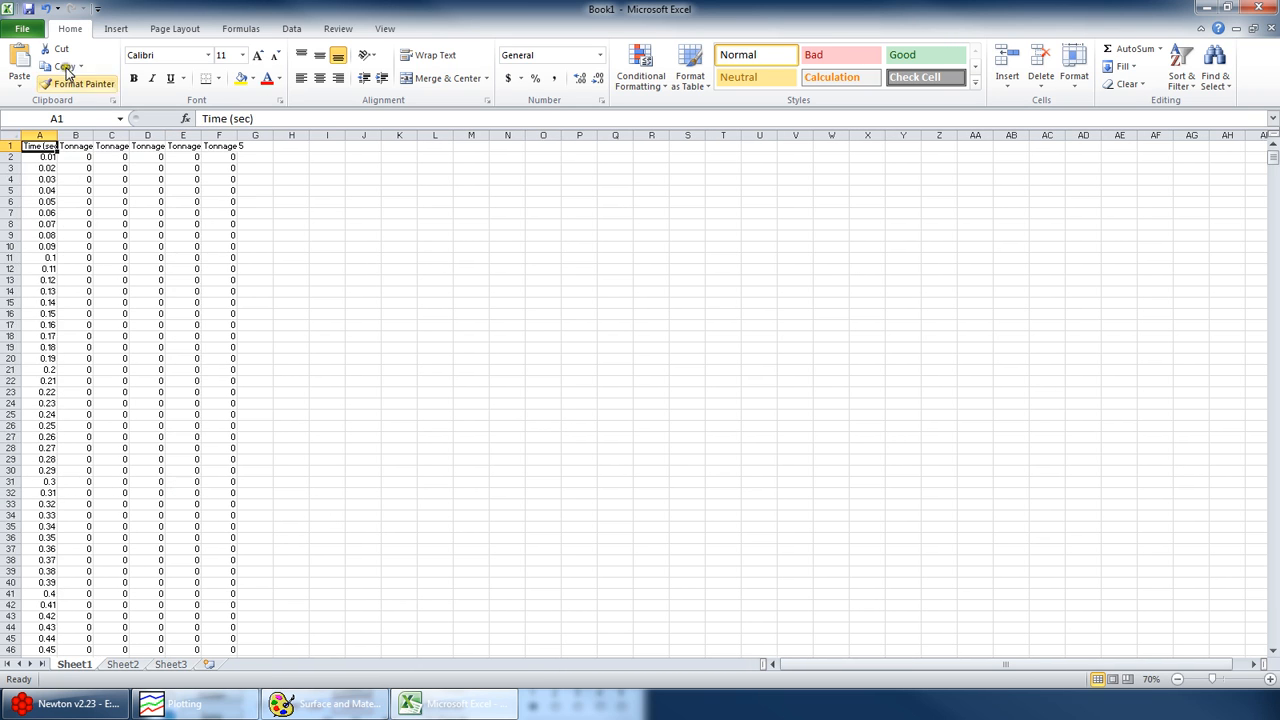
- Insert a markers-only scatter chart of the pasted tonnage data, and close Excel without saving the workbook
click(116, 28)
click(470, 65)
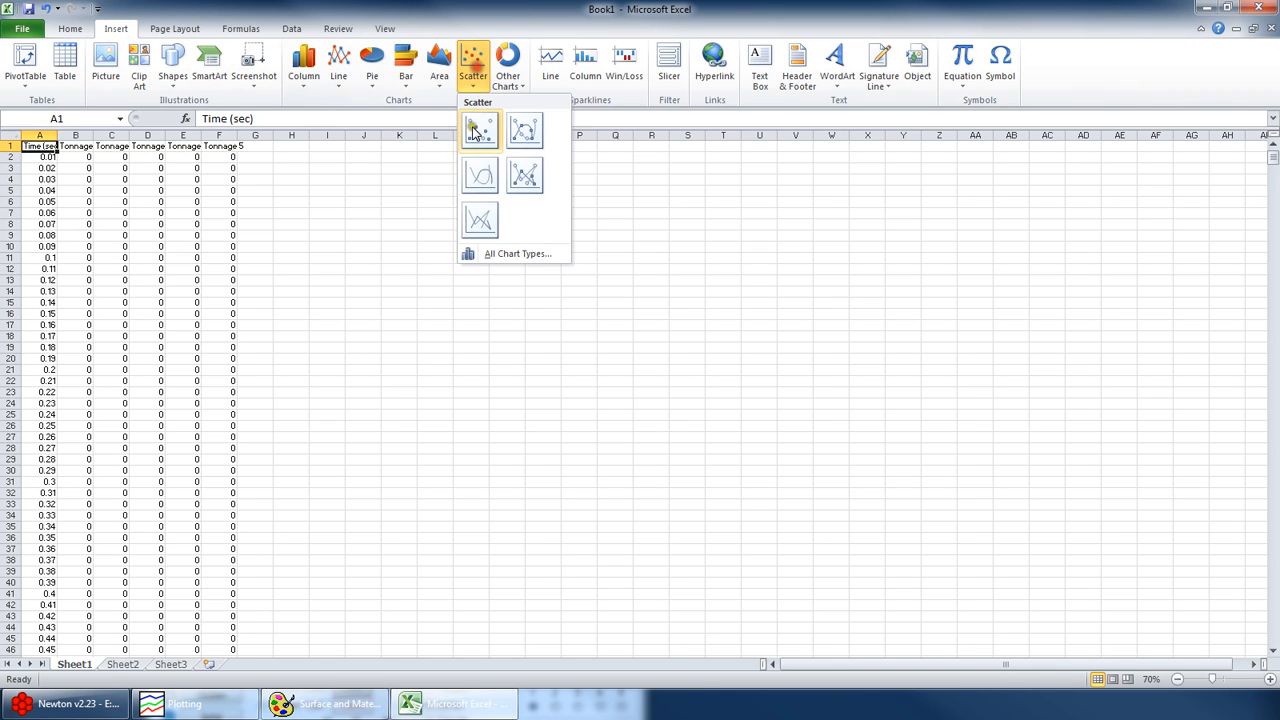
click(473, 128)
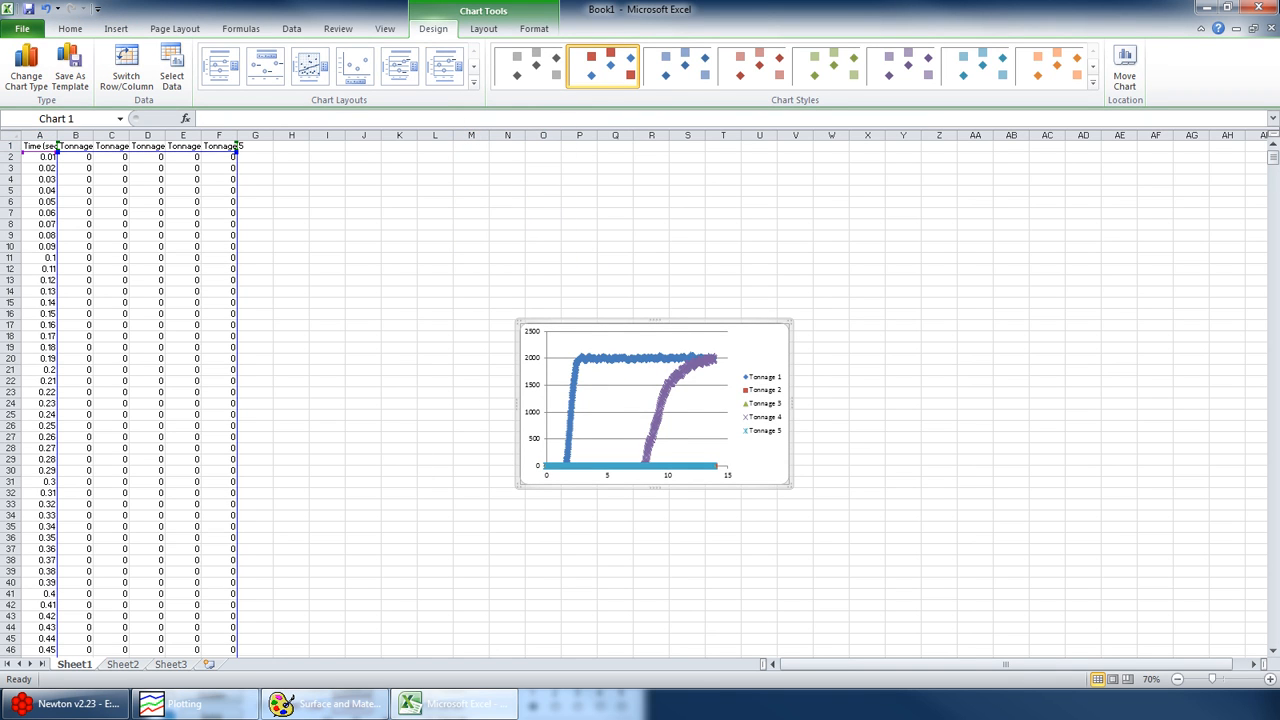
click(1262, 8)
click(657, 370)
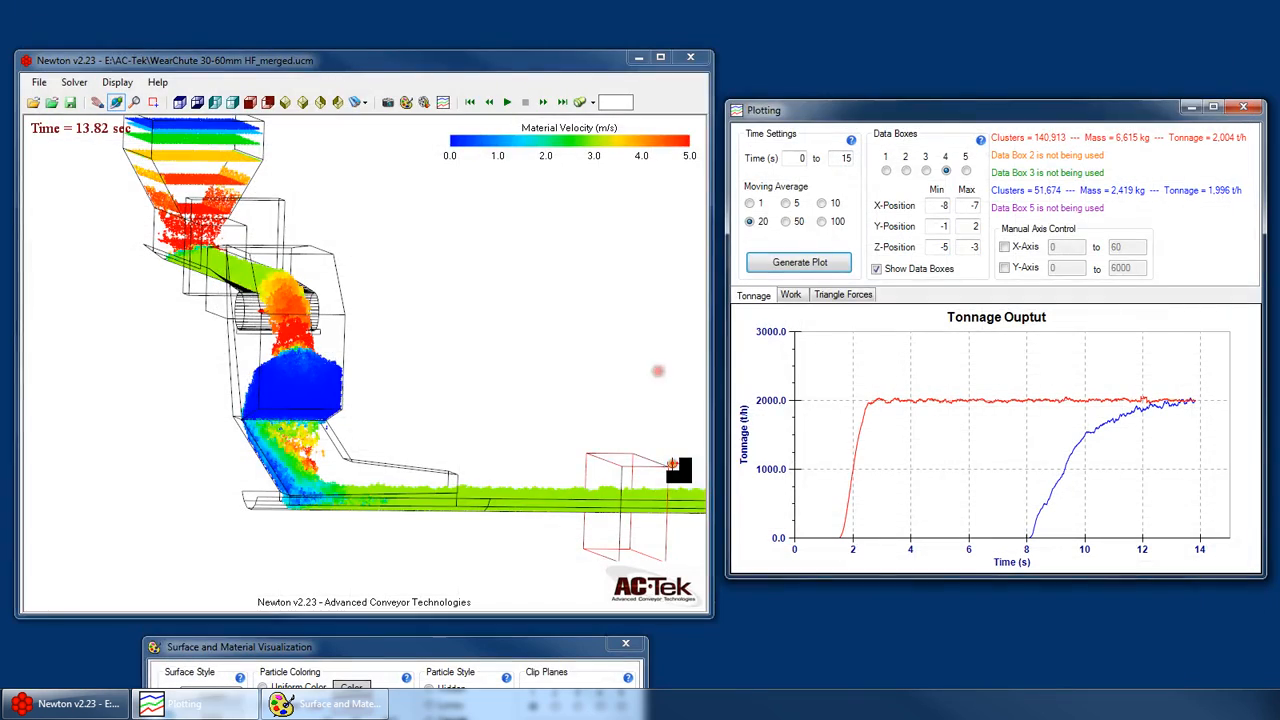
- View the whole chute model at an angle and compare the Layer Work and Layer Forces plot settings with the tonnage plot
drag(467, 62, 472, 59)
drag(534, 354, 500, 330)
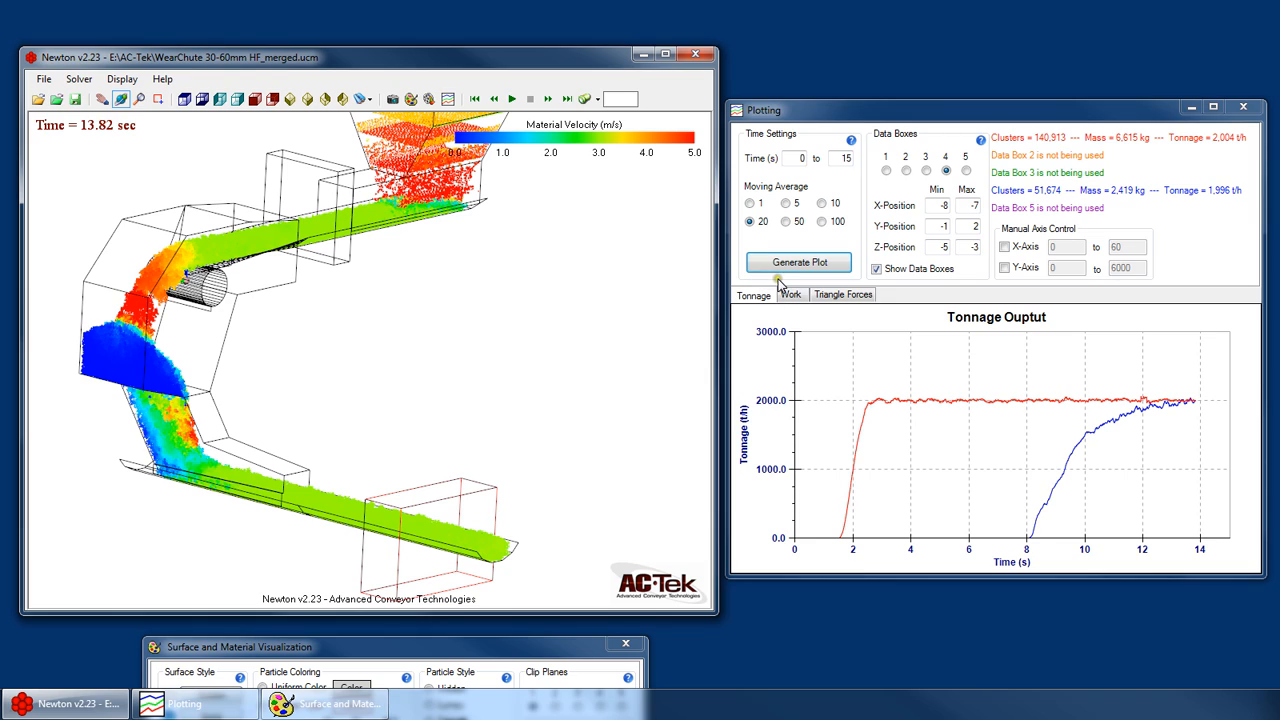
drag(283, 271, 451, 311)
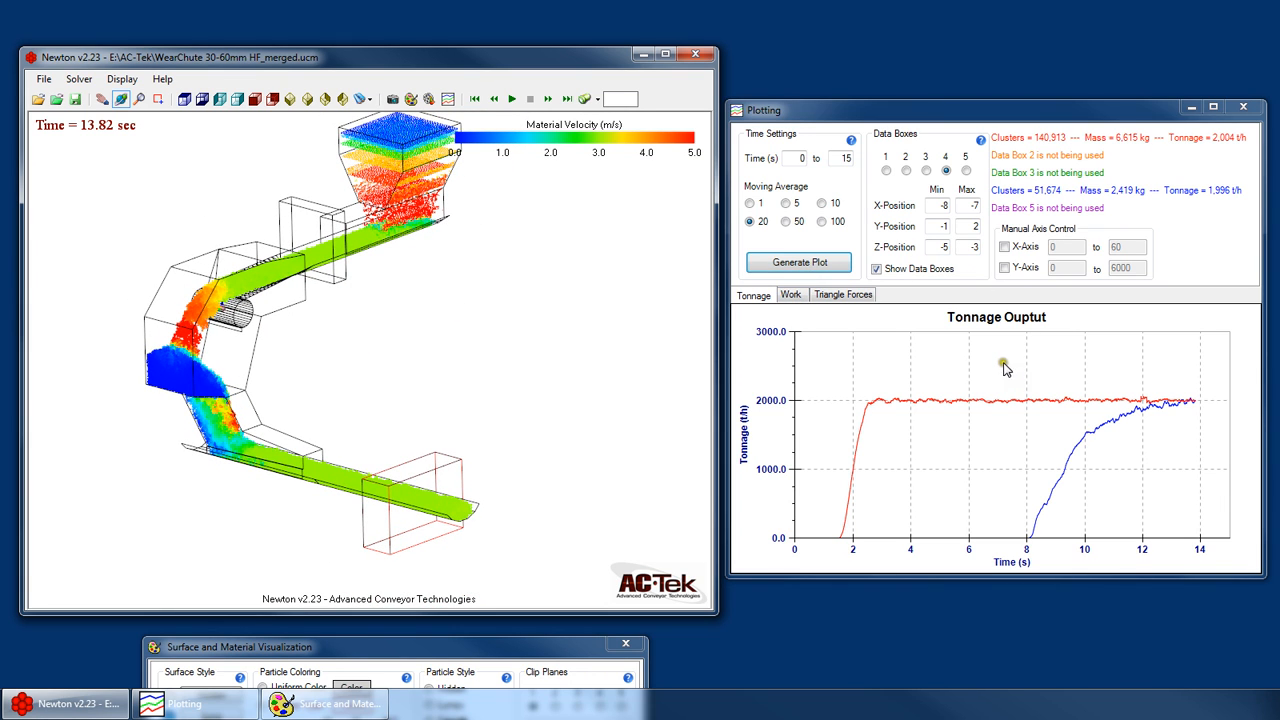
click(789, 295)
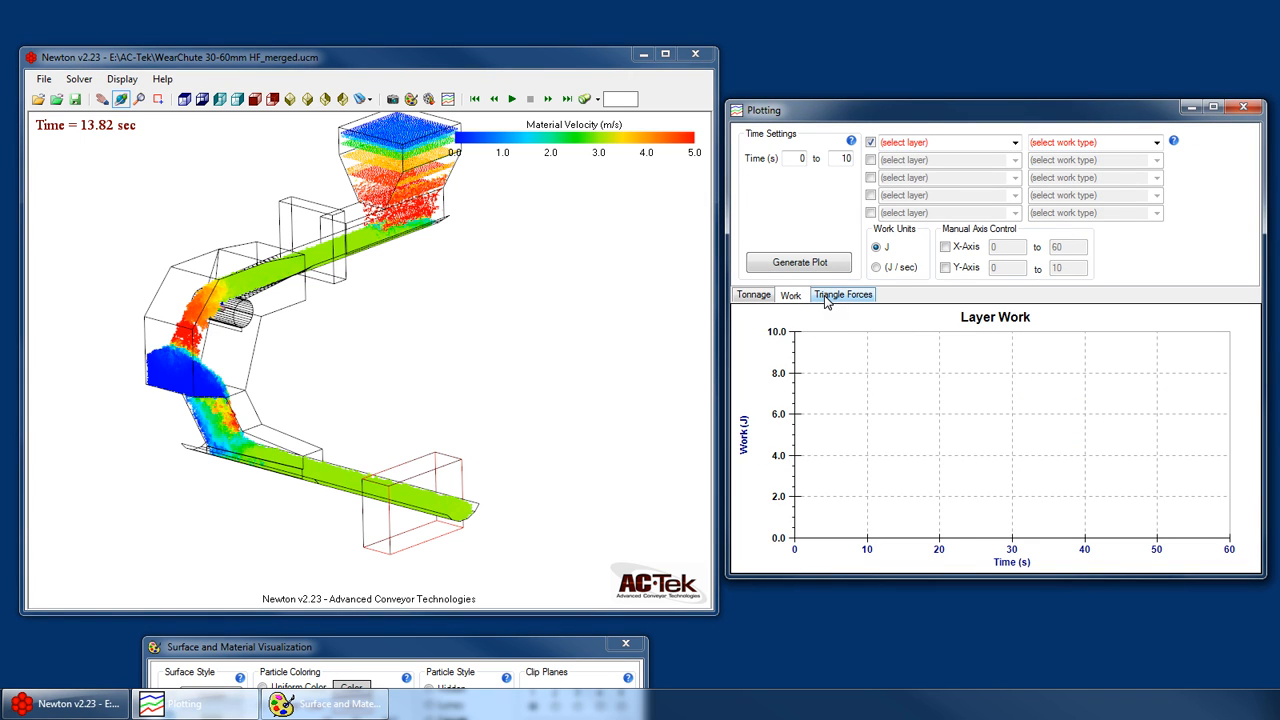
click(834, 295)
click(790, 295)
click(836, 295)
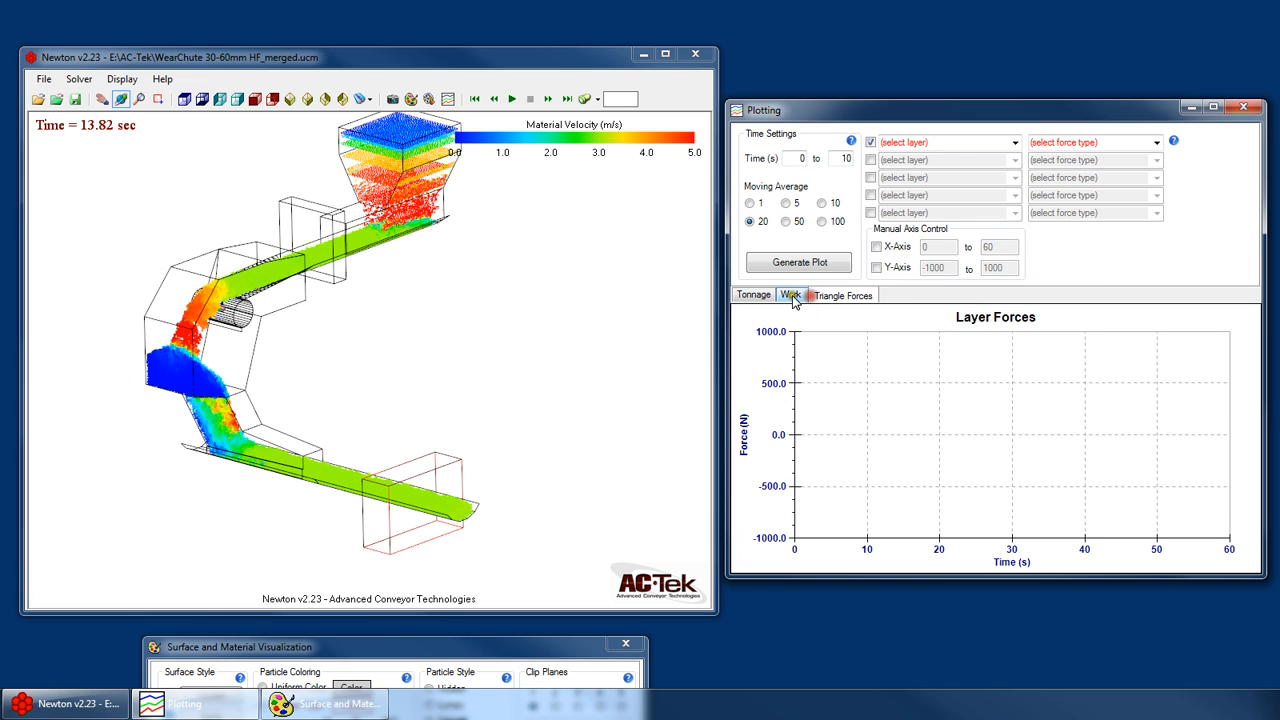
click(790, 295)
click(815, 295)
click(800, 295)
click(829, 296)
click(801, 295)
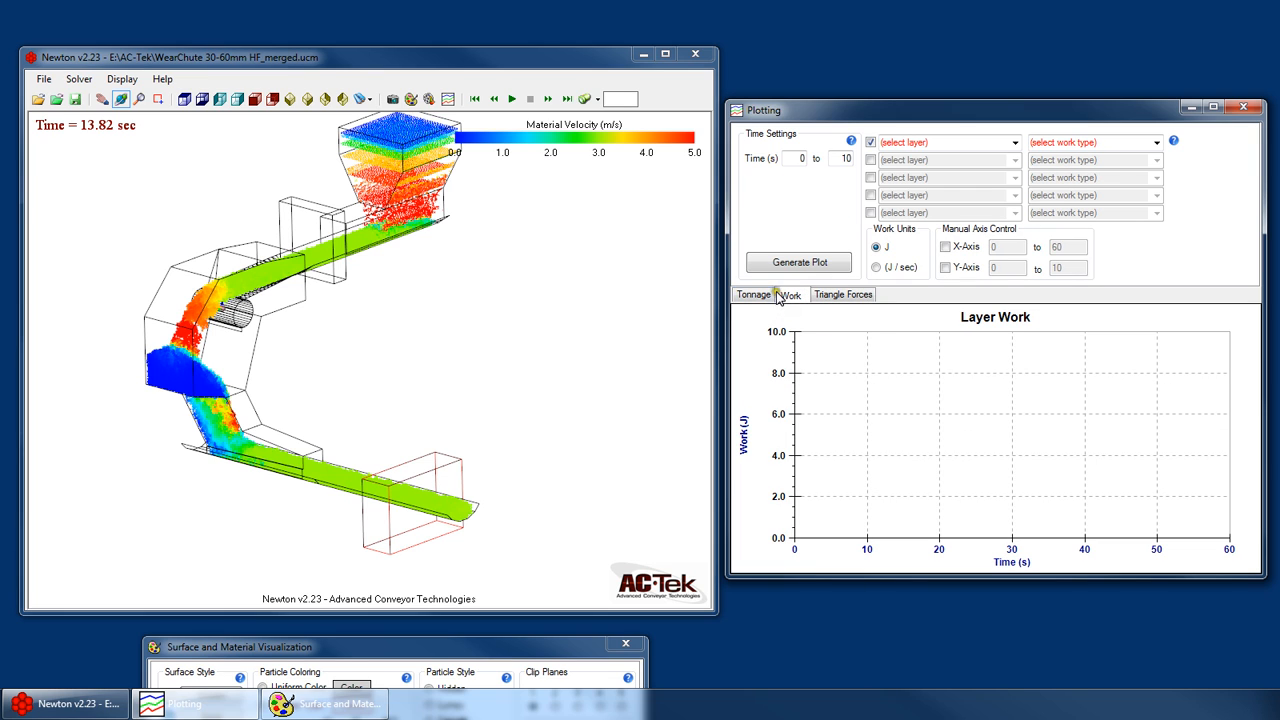
click(753, 295)
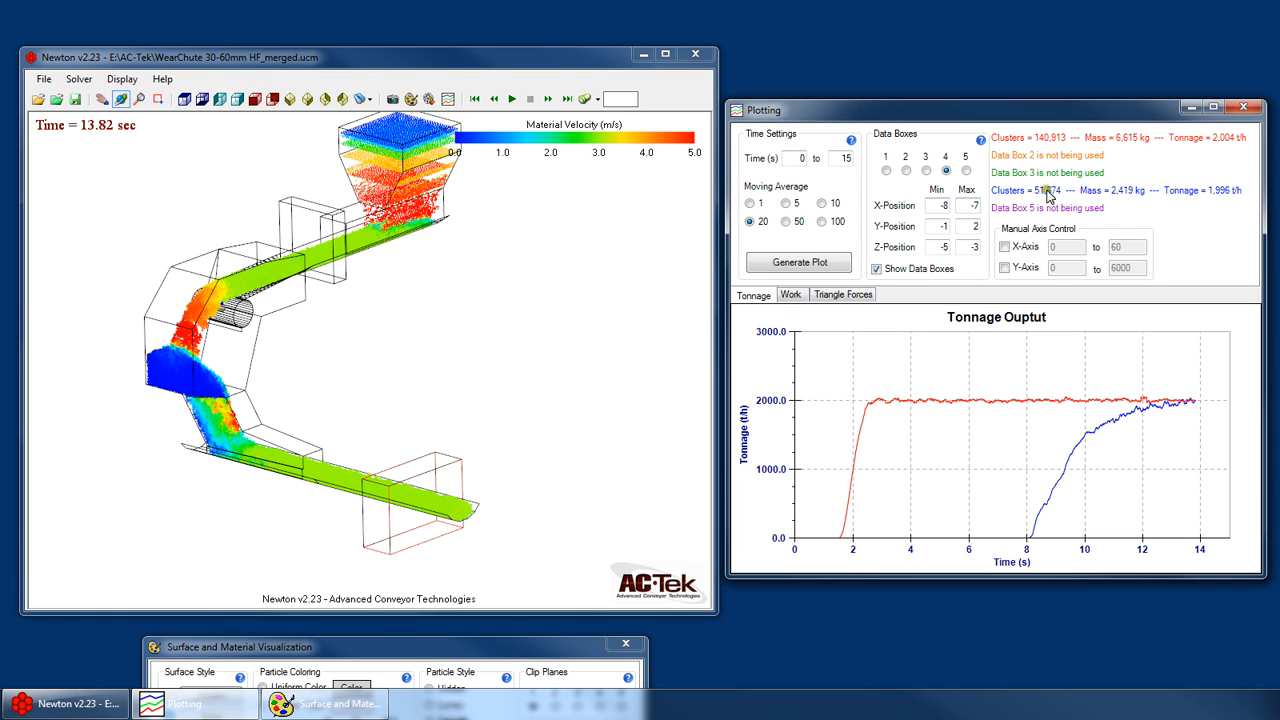
click(791, 296)
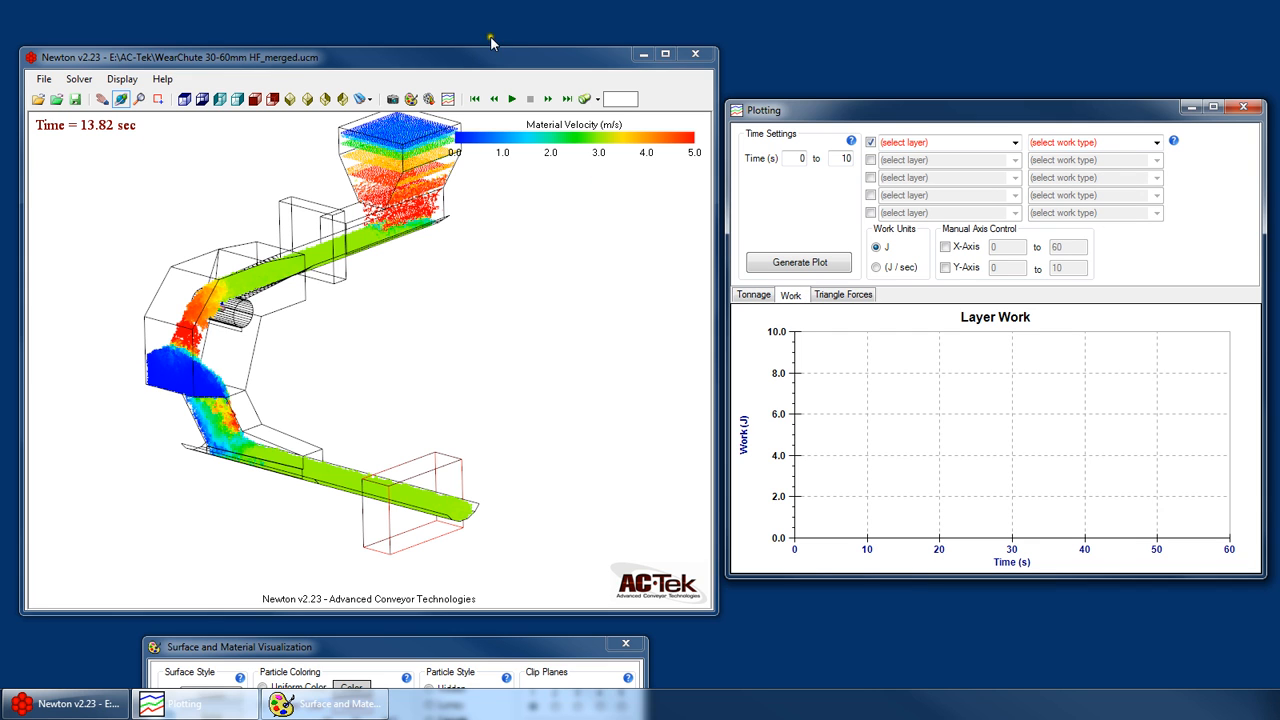
- Set the particle style to Hidden and close the Surface and Material Visualization window
click(410, 100)
drag(422, 655, 493, 183)
click(515, 208)
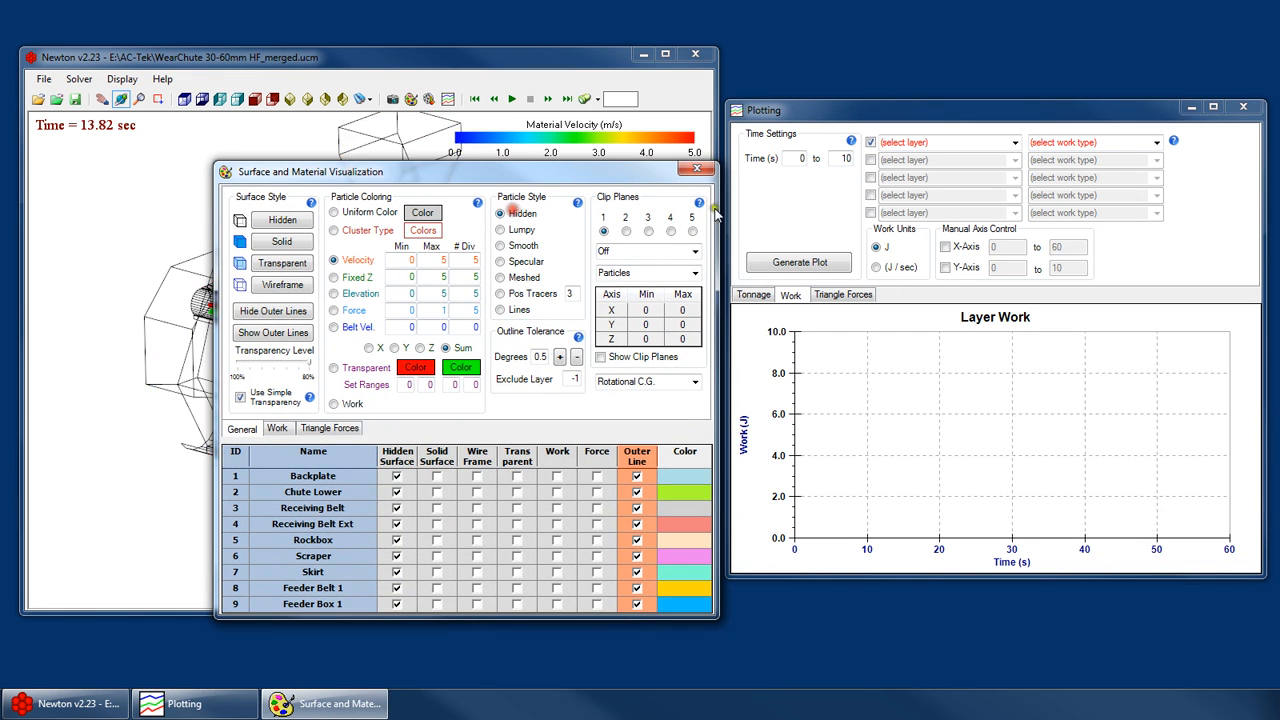
click(696, 168)
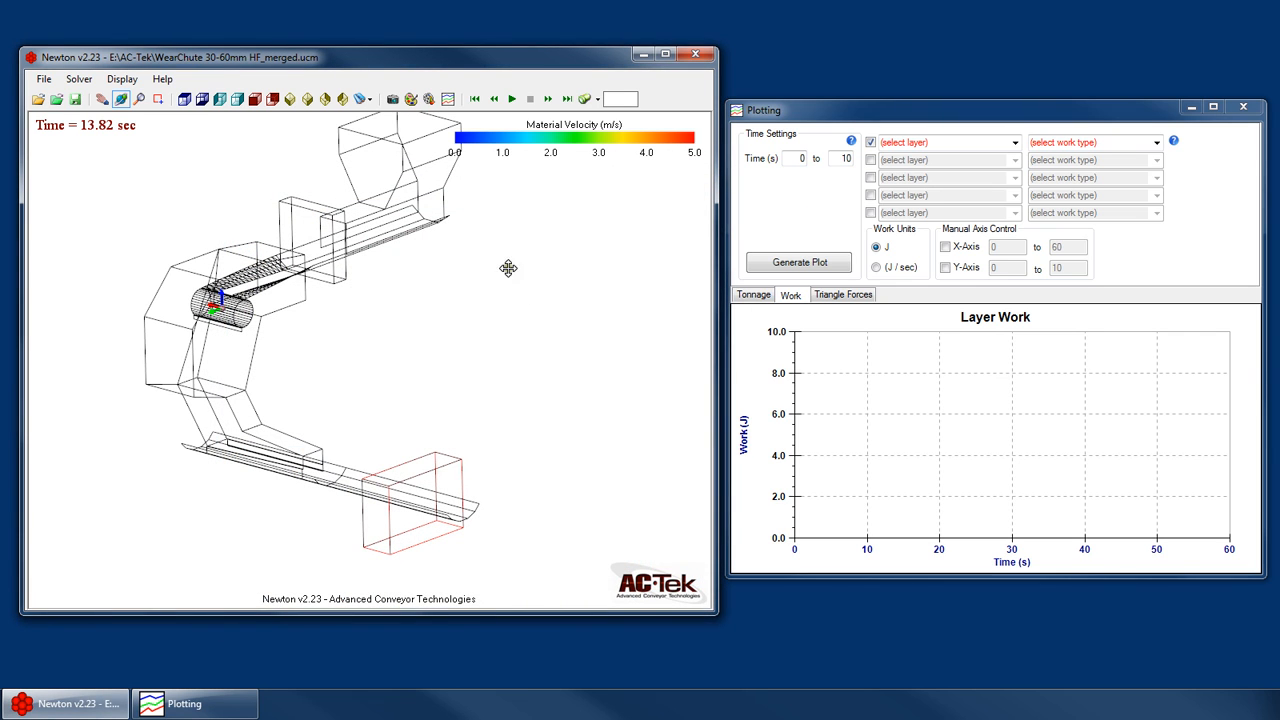
- Hide the data boxes in the model view and return to the Layer Work plot settings
click(447, 98)
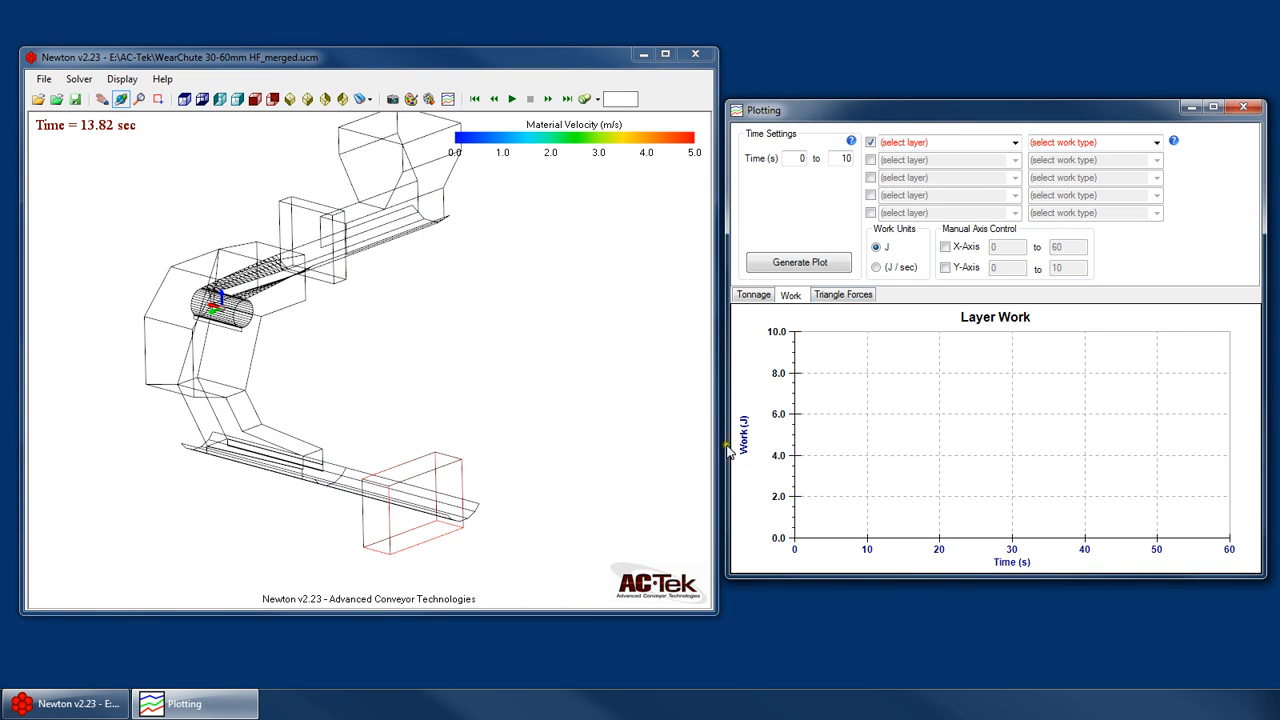
click(753, 294)
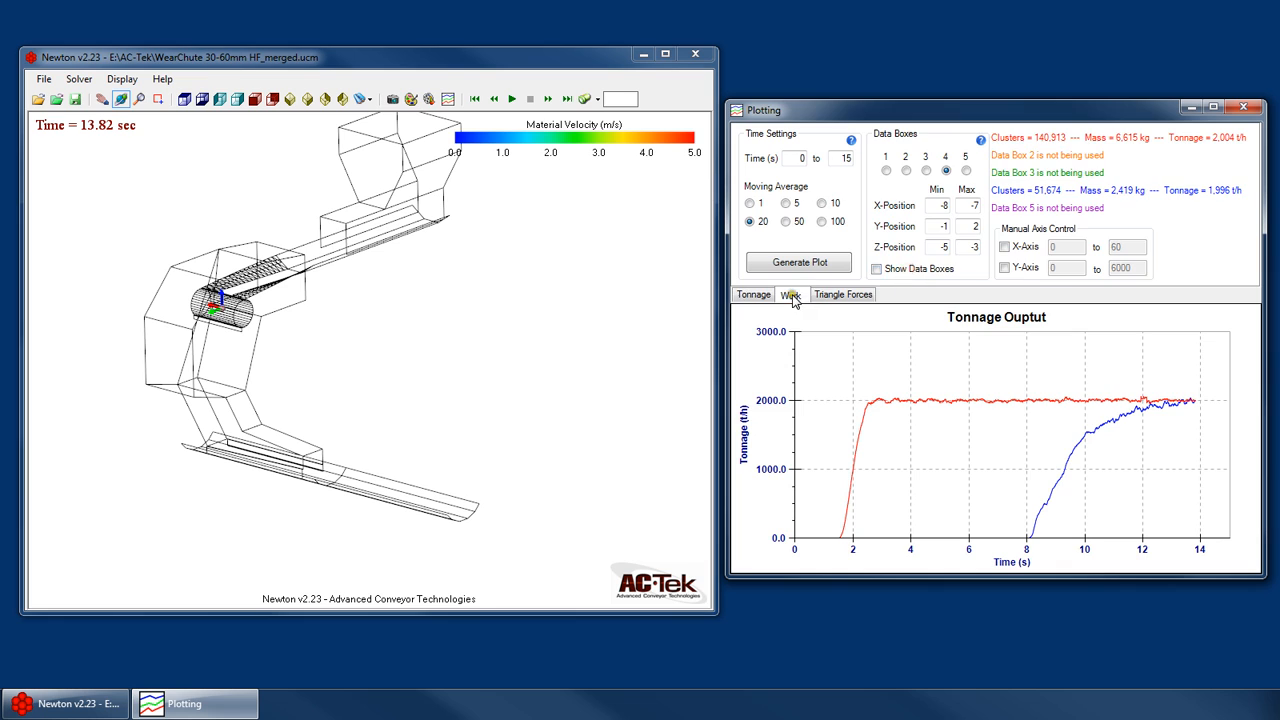
click(790, 295)
click(788, 158)
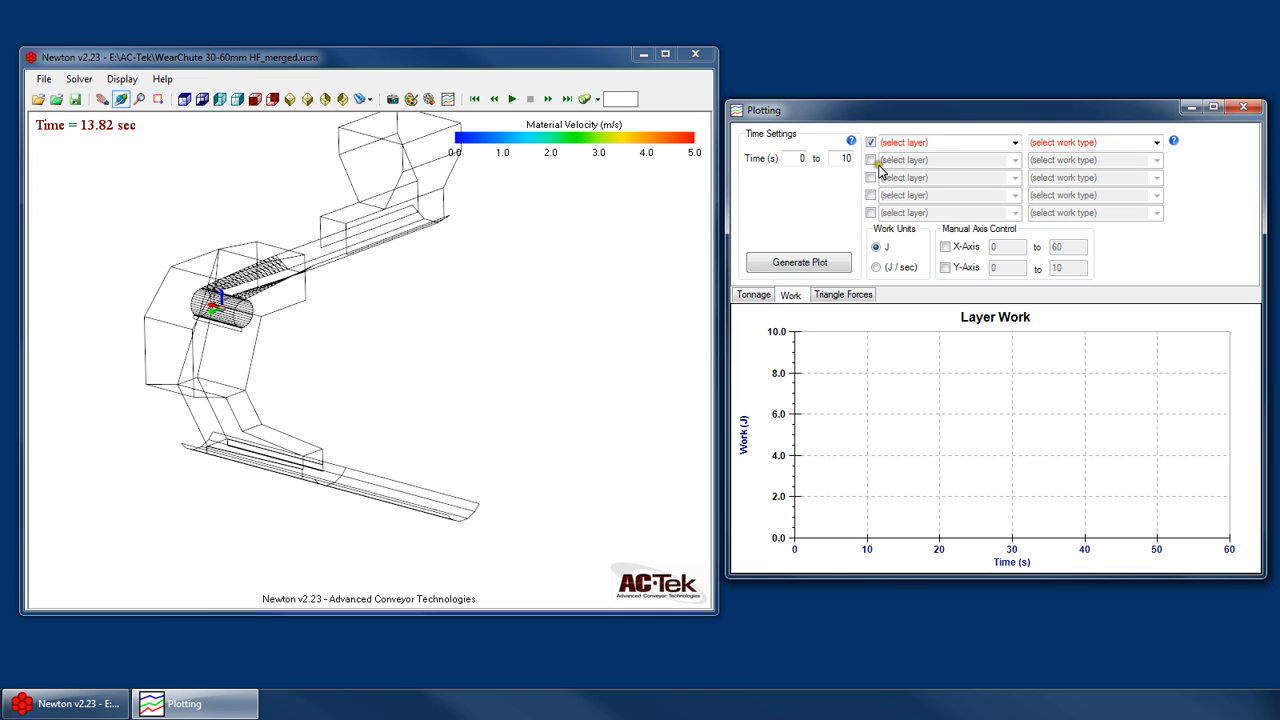
- Configure the first work plot entry with the Backplate layer and the Abrasive Wear - Total work type
click(1015, 142)
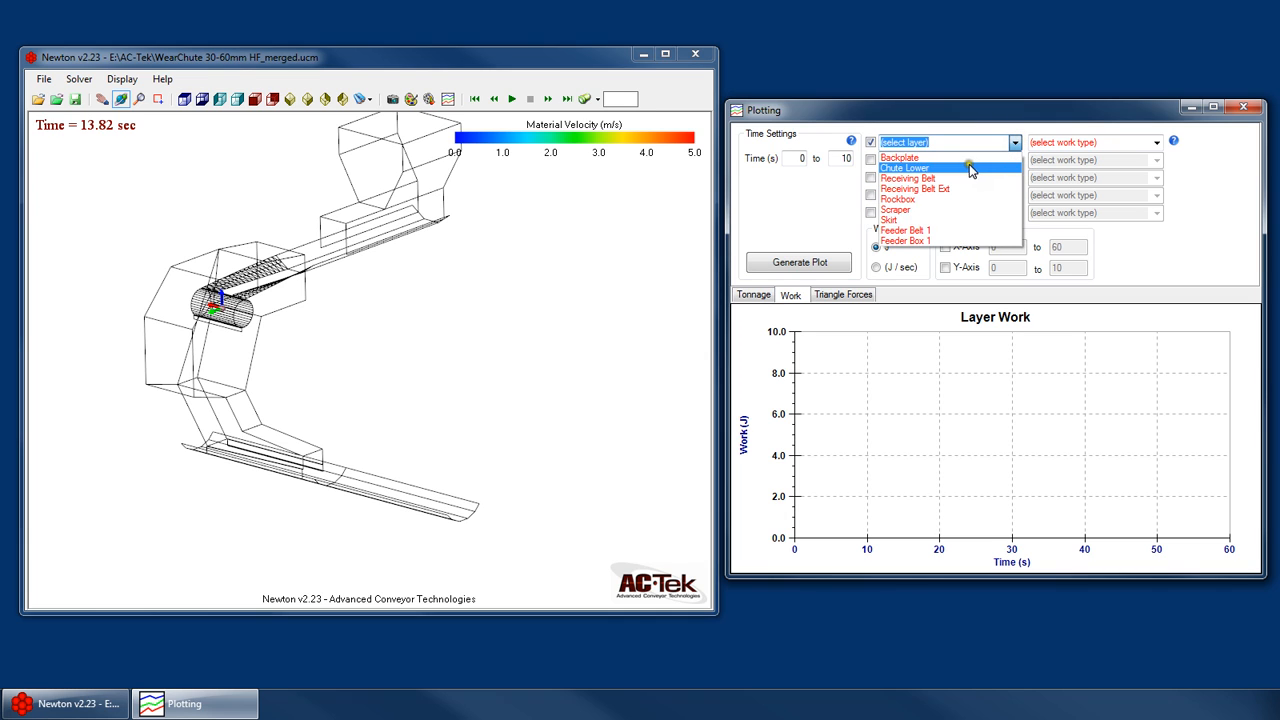
click(1043, 138)
click(1157, 142)
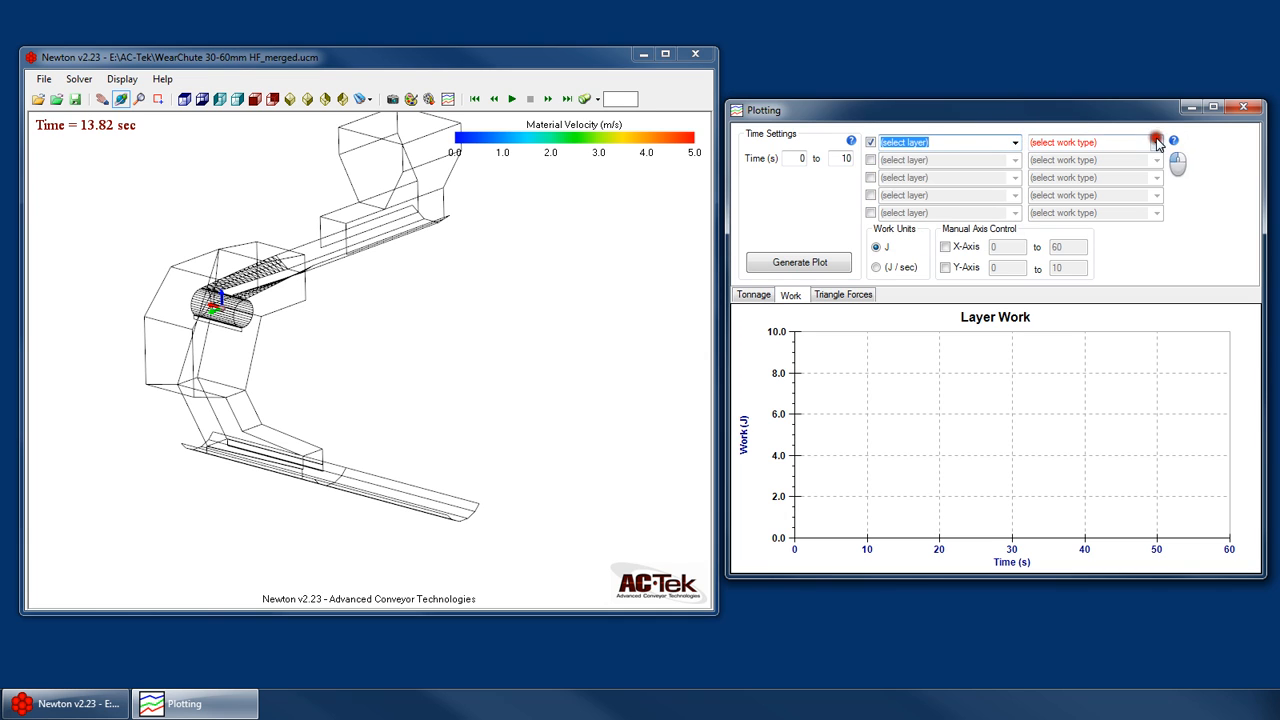
drag(303, 351, 251, 400)
scroll(226, 460, up, 4)
click(1001, 151)
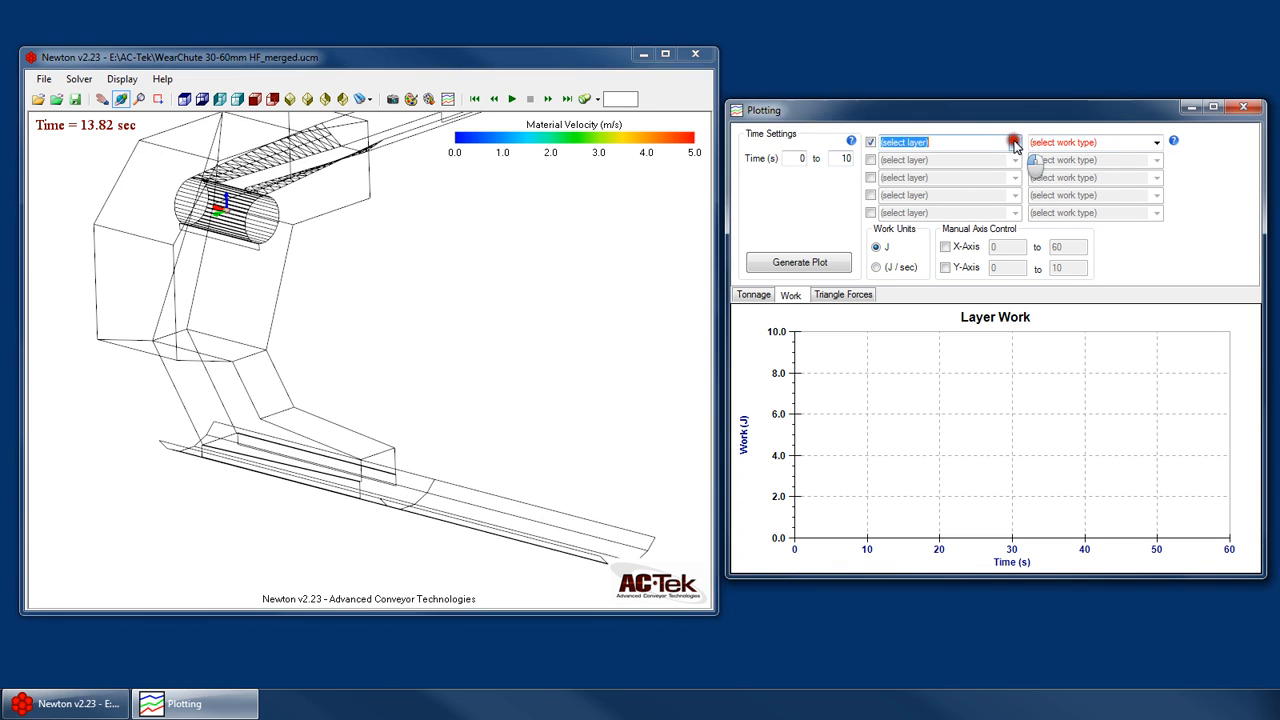
click(920, 154)
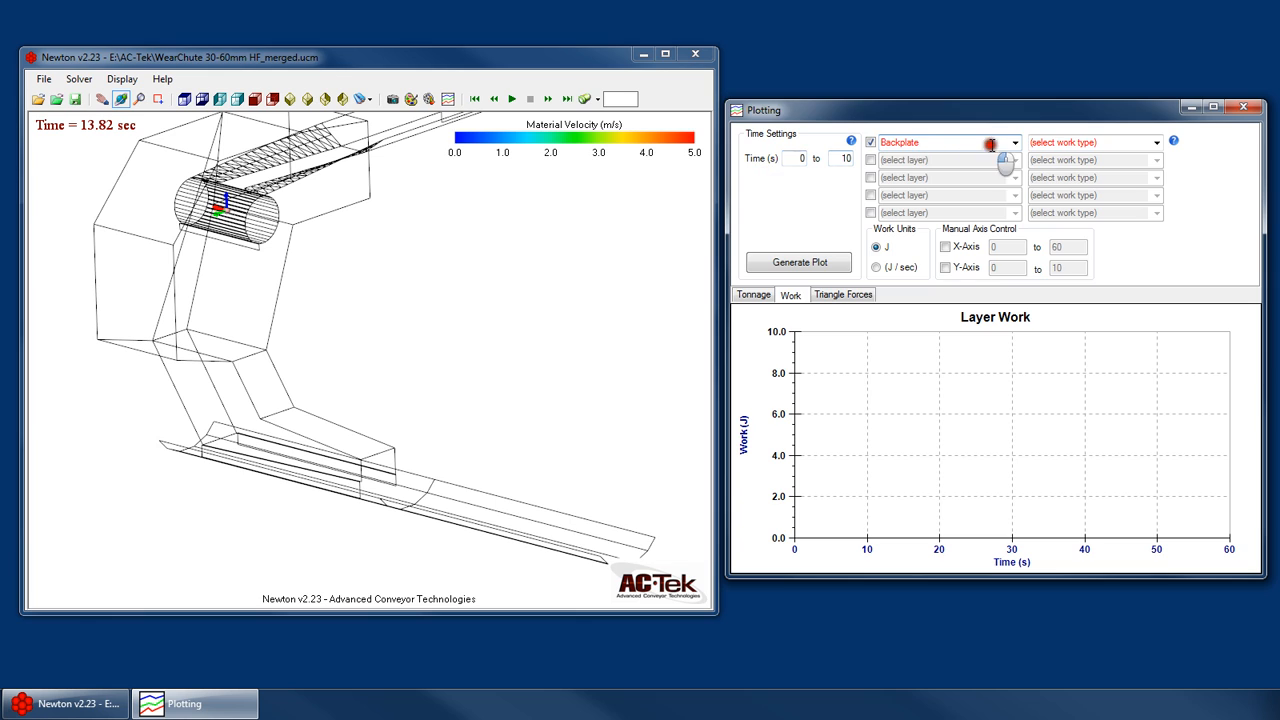
click(1157, 142)
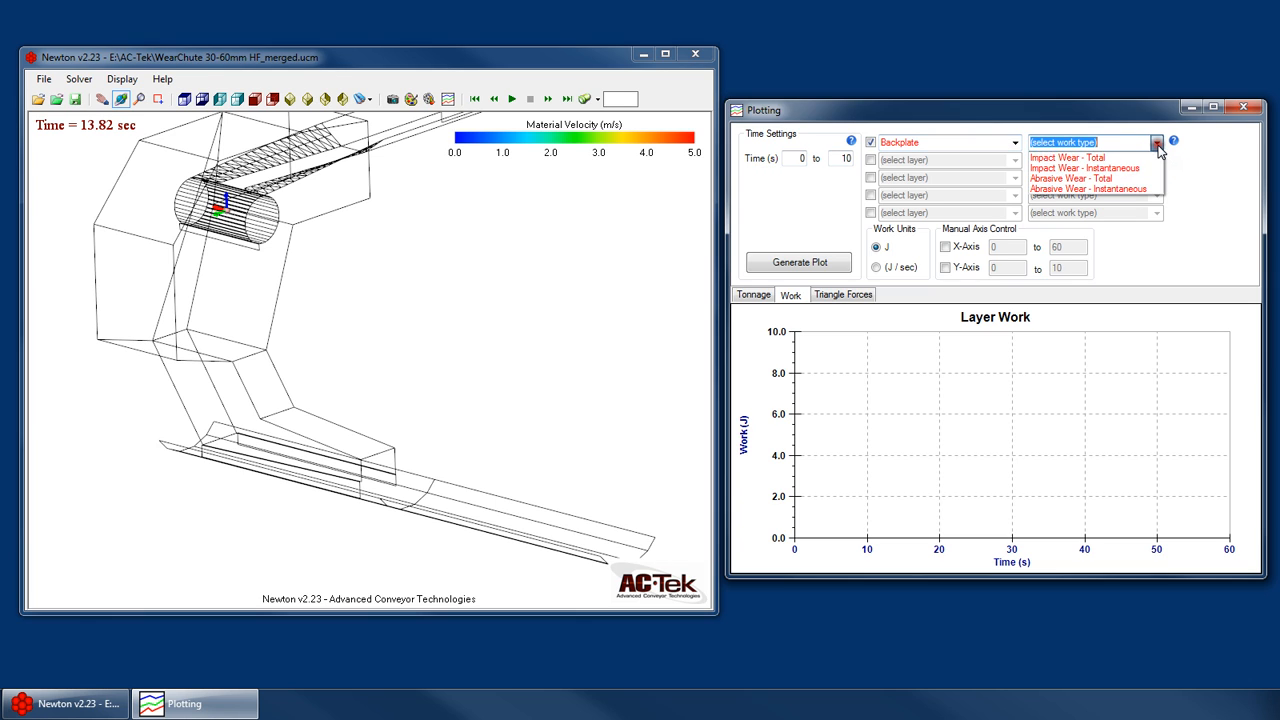
click(1118, 178)
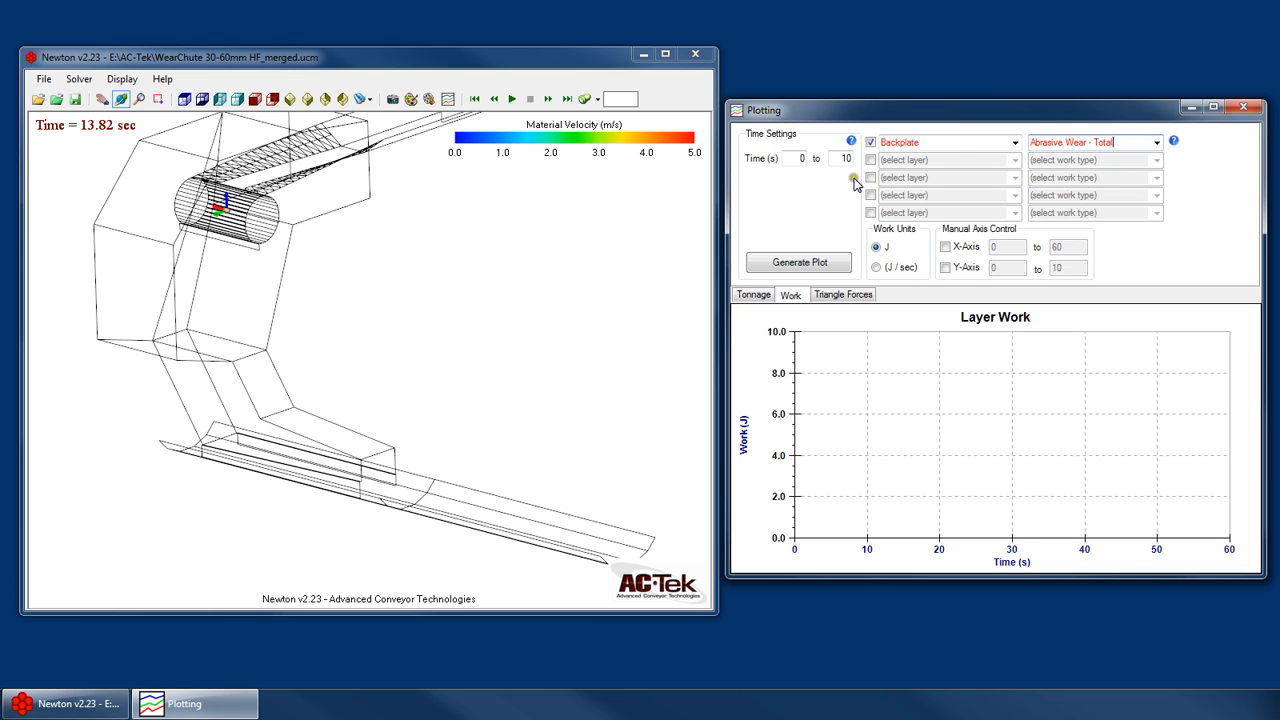
- Enable the third work plot entry with the Backplate layer and the Abrasive Wear - Instantaneous work type
click(870, 177)
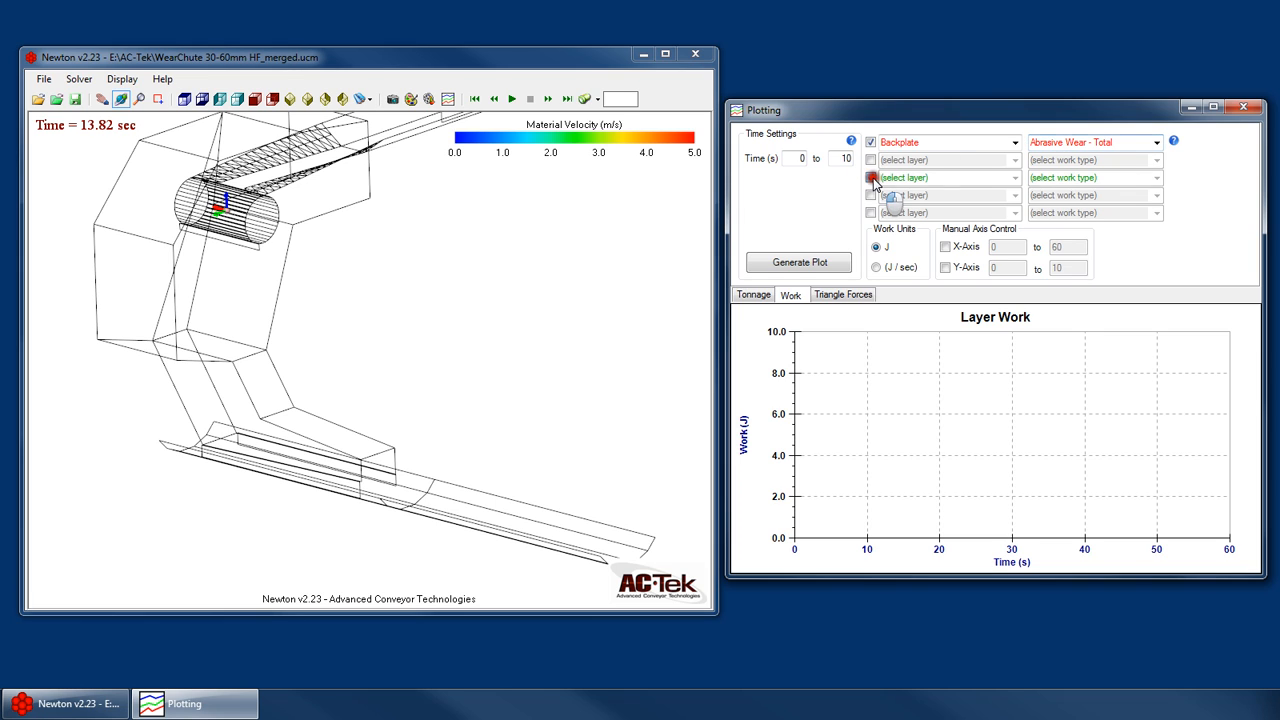
click(1015, 178)
click(940, 192)
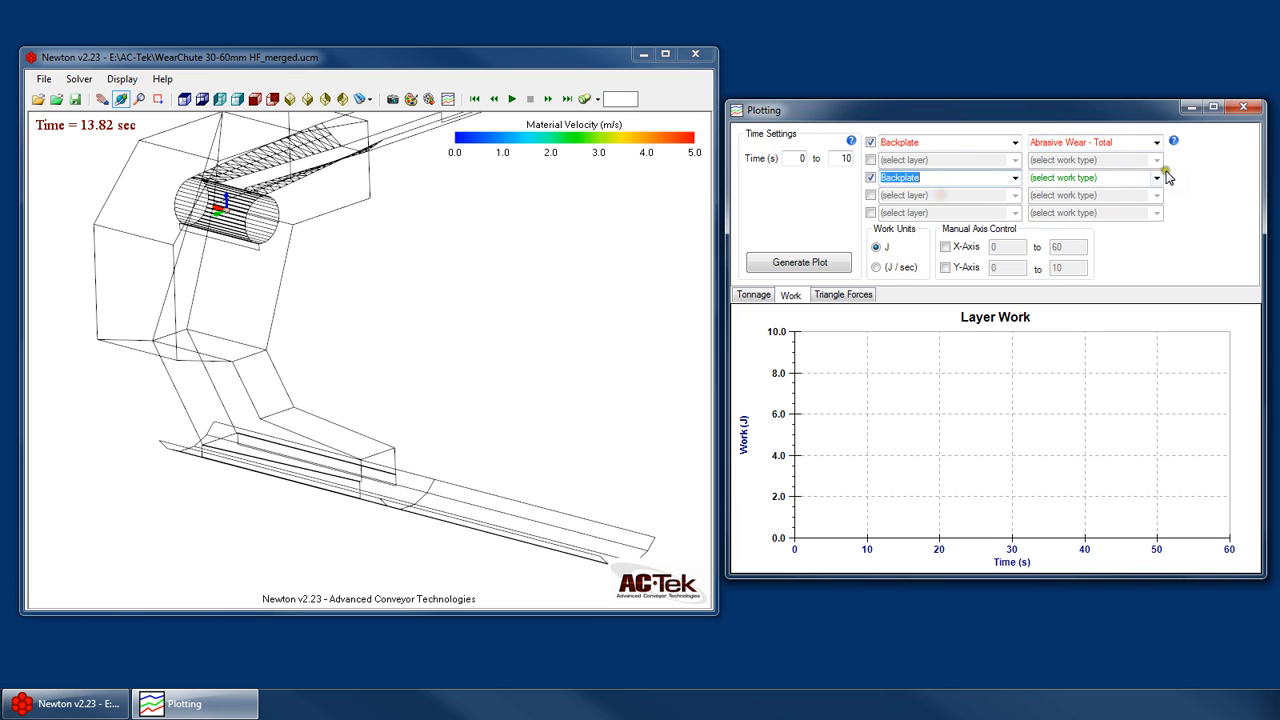
click(1155, 177)
click(1108, 224)
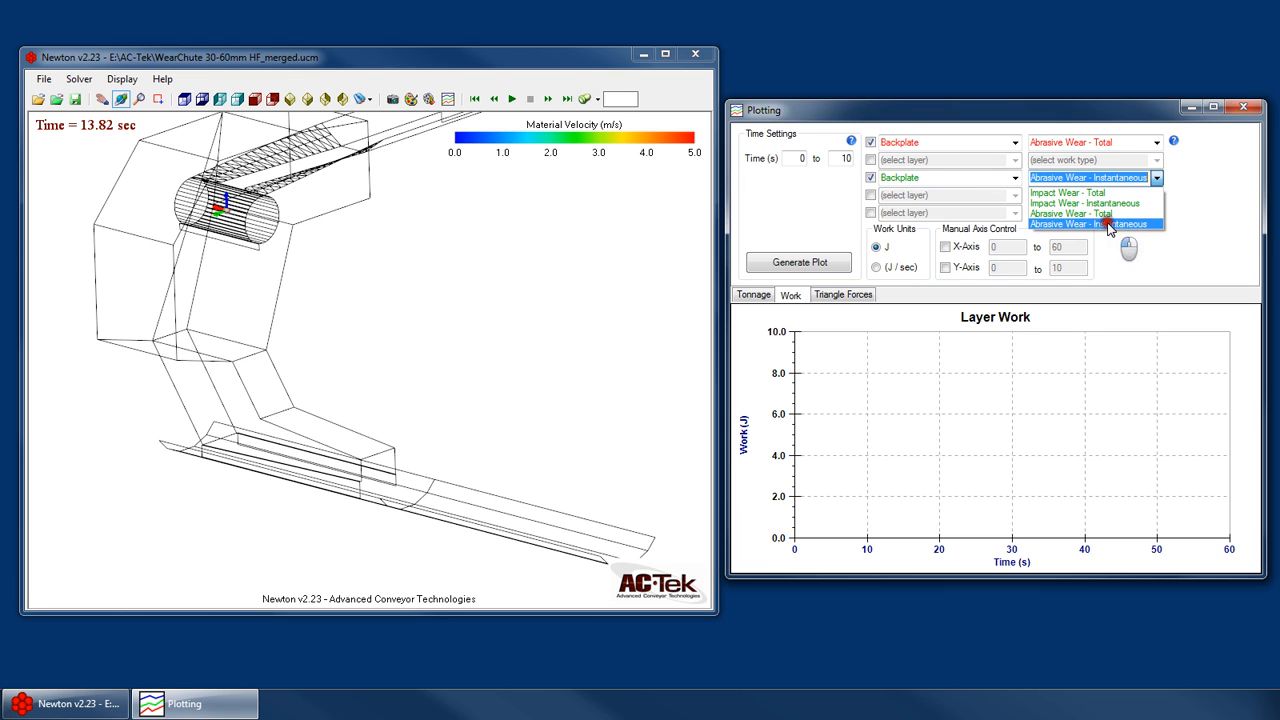
click(1113, 178)
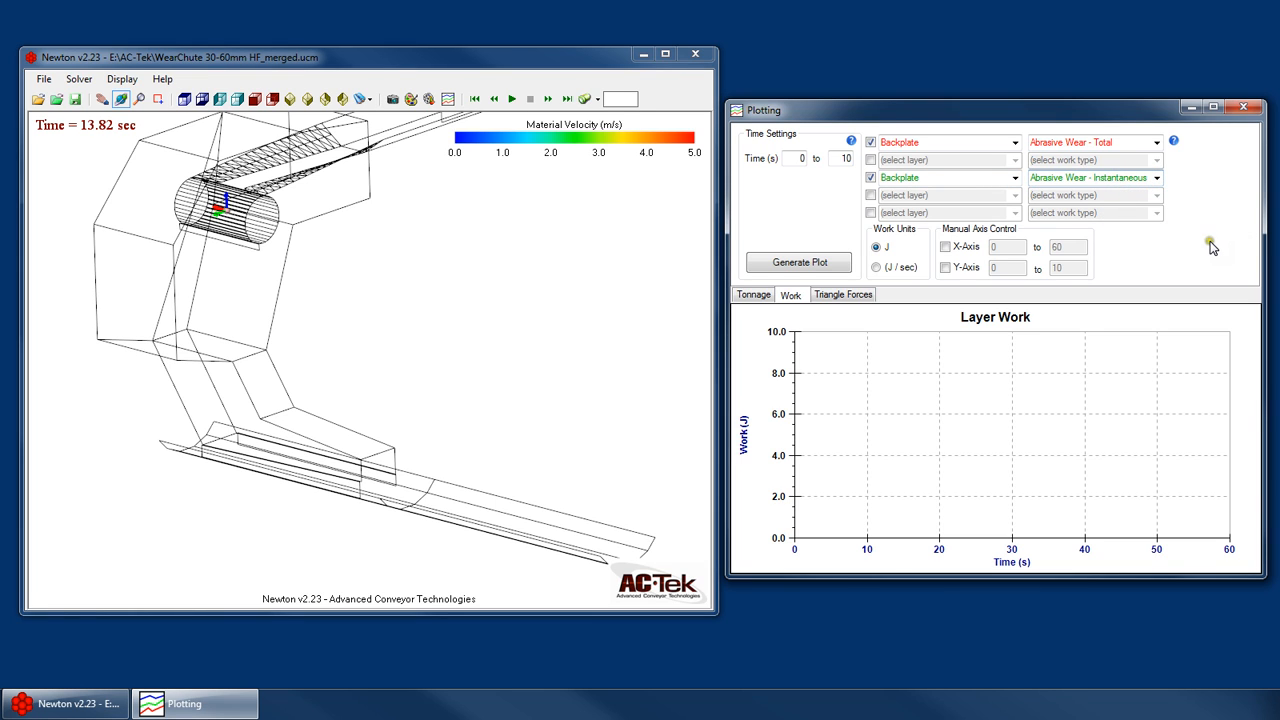
click(1120, 143)
click(1100, 178)
click(1113, 145)
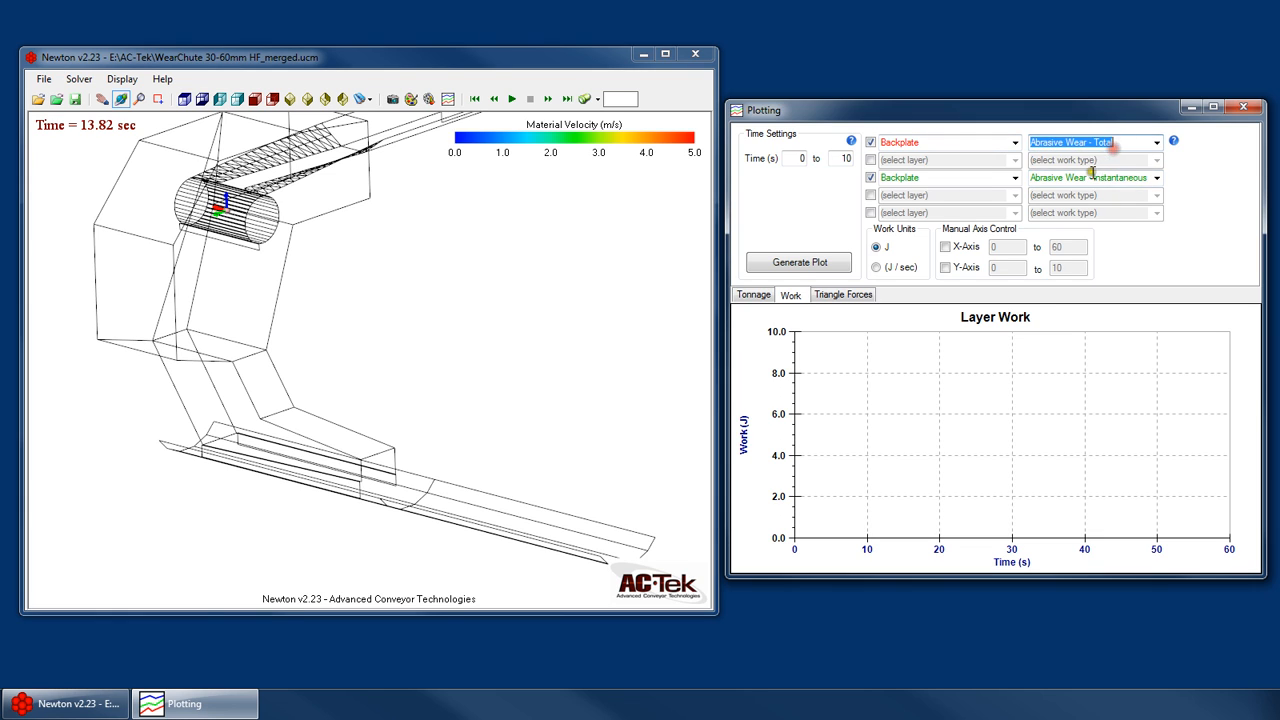
click(1092, 176)
click(1124, 141)
drag(1113, 141, 1006, 140)
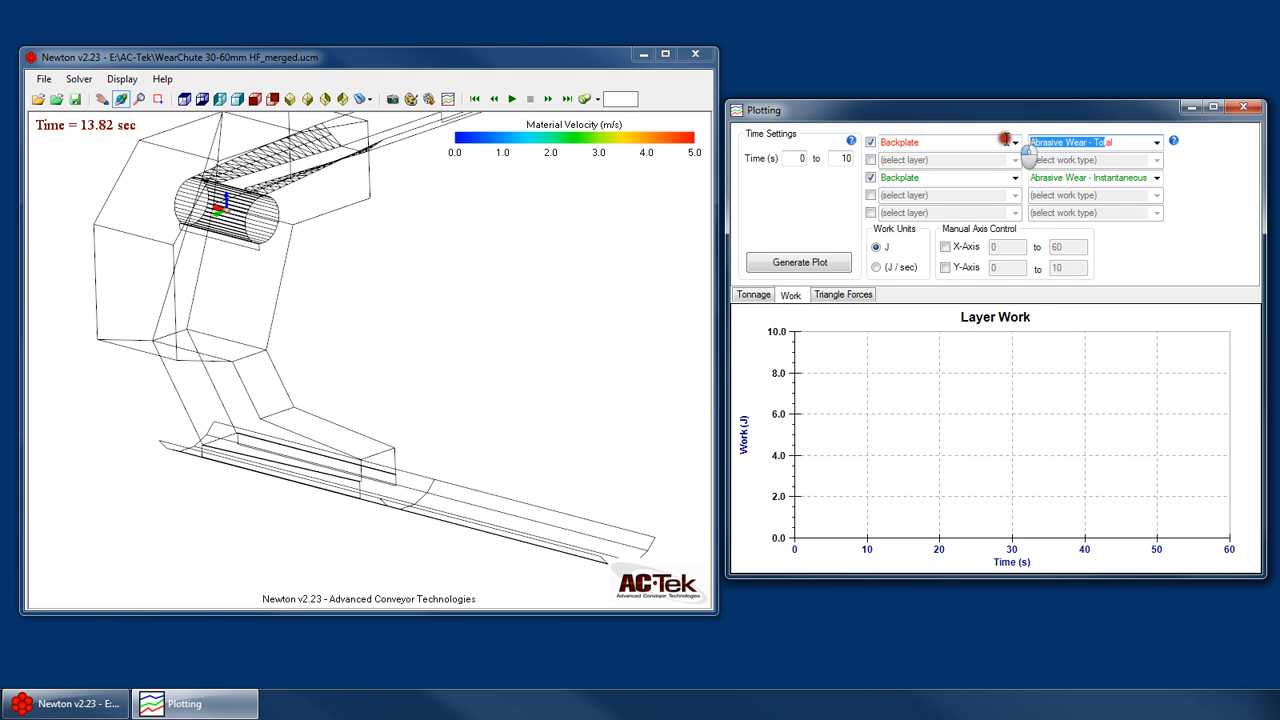
- Turn on the Work display for the Backplate layer in the Surface and Material Visualization settings and uncover the model view
click(428, 99)
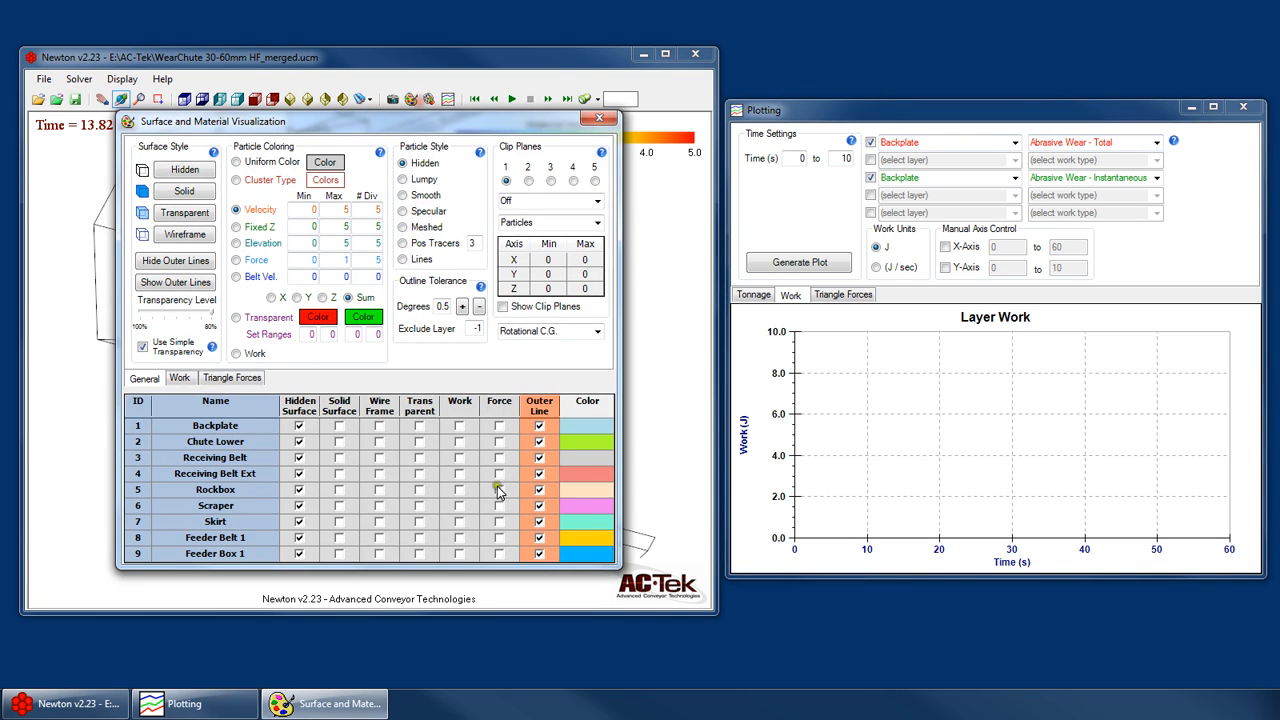
click(459, 427)
drag(393, 130, 511, 141)
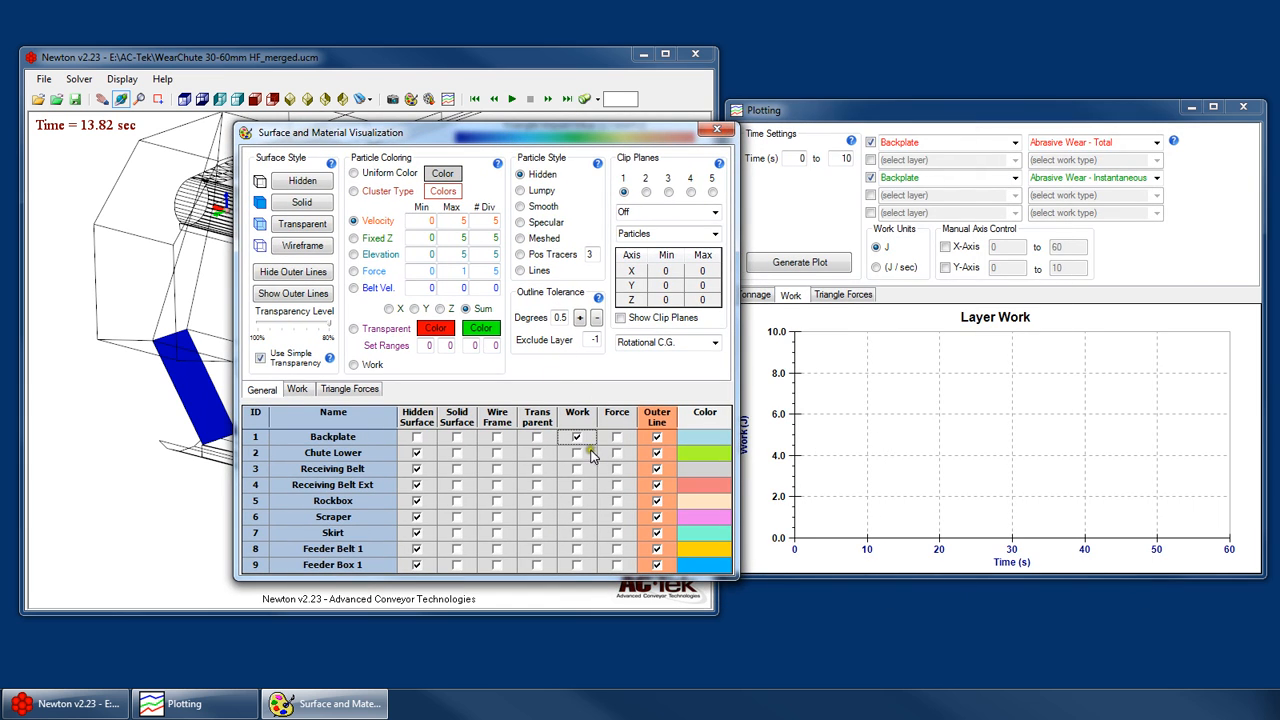
drag(196, 383, 488, 338)
drag(1043, 119, 1055, 97)
mouse_move(271, 383)
mouse_down()
mouse_move(294, 371)
mouse_move(278, 380)
mouse_up()
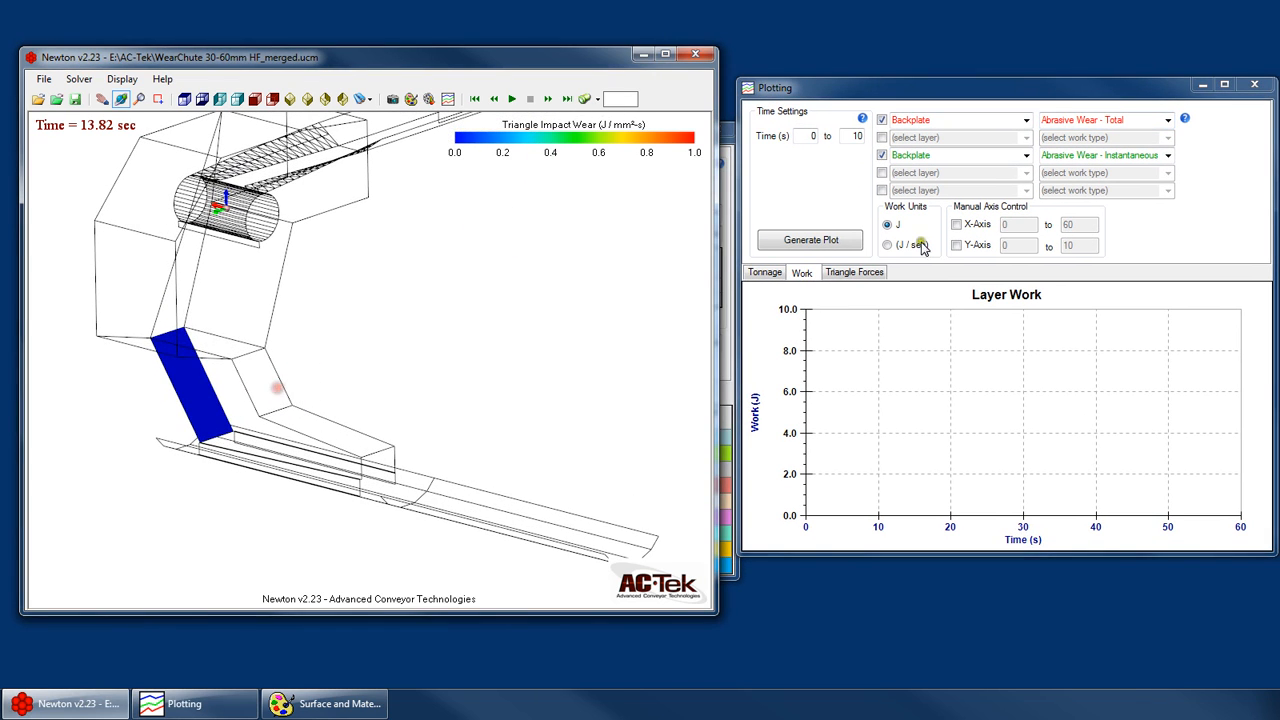
click(958, 122)
click(956, 152)
click(965, 119)
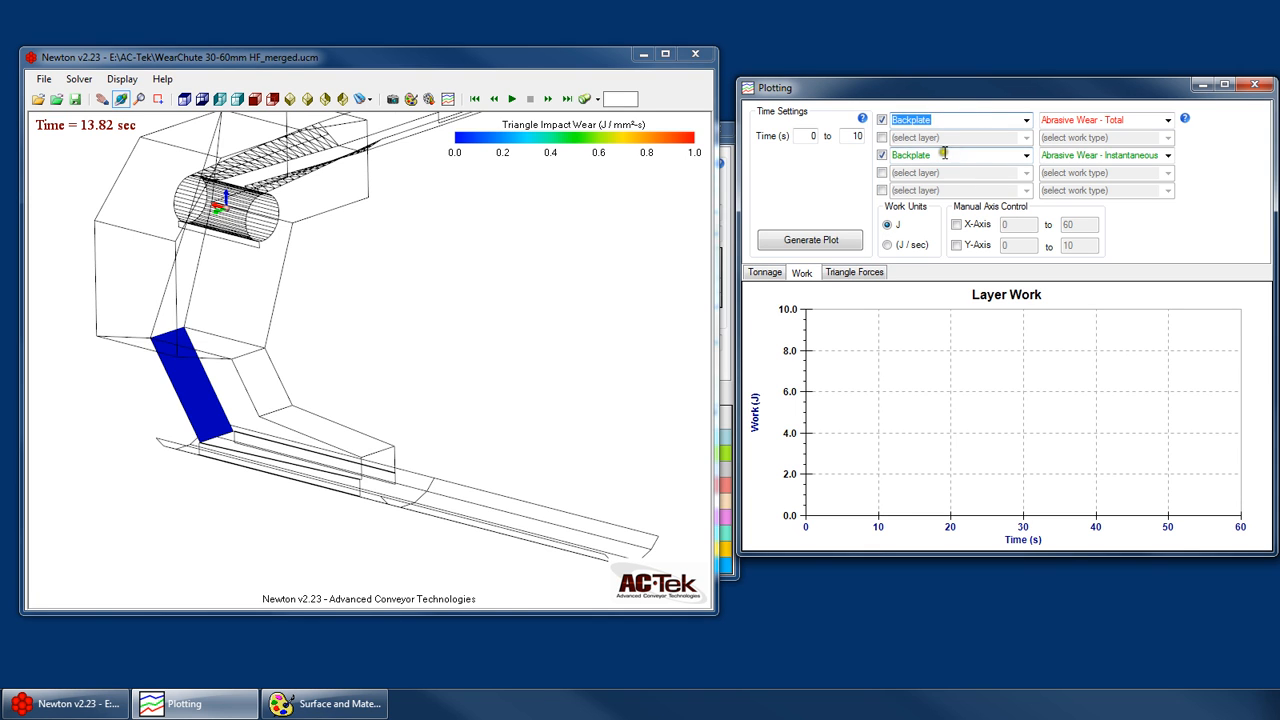
click(943, 157)
- Move the Surface and Material Visualization window clear of the model and examine the Backplate surface up close
drag(312, 406, 246, 398)
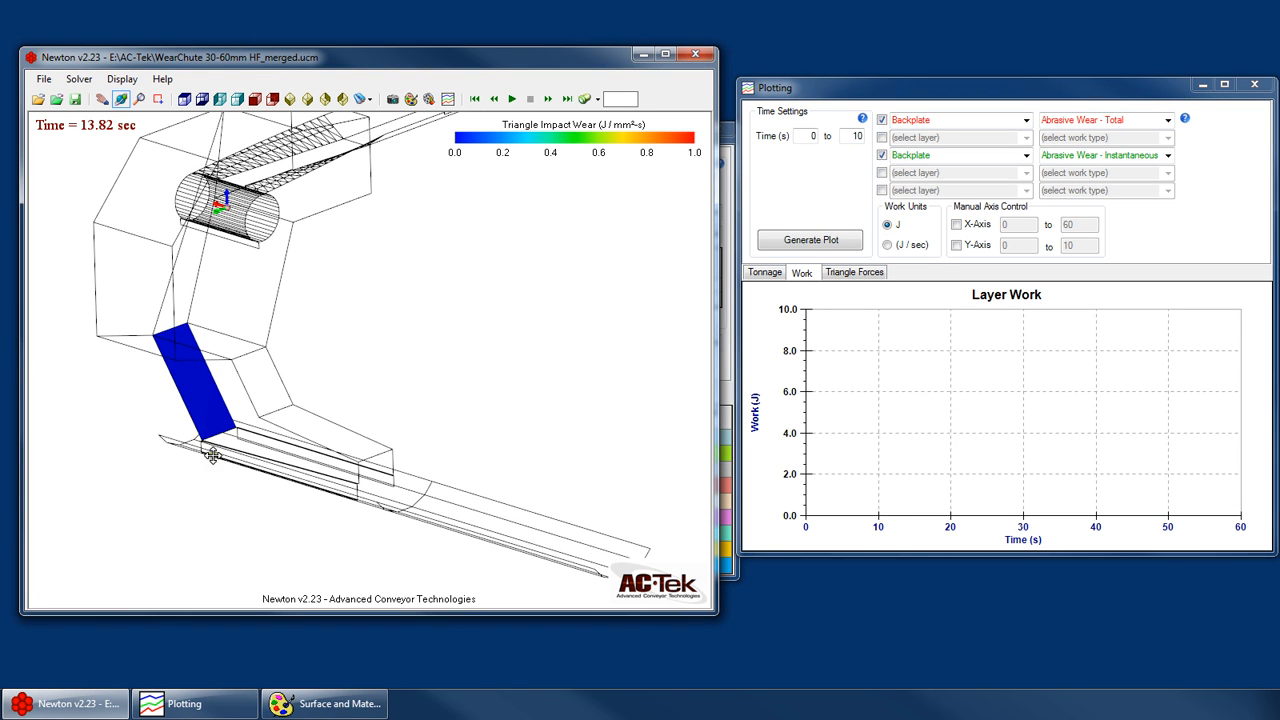
click(322, 703)
drag(460, 140, 280, 573)
click(973, 480)
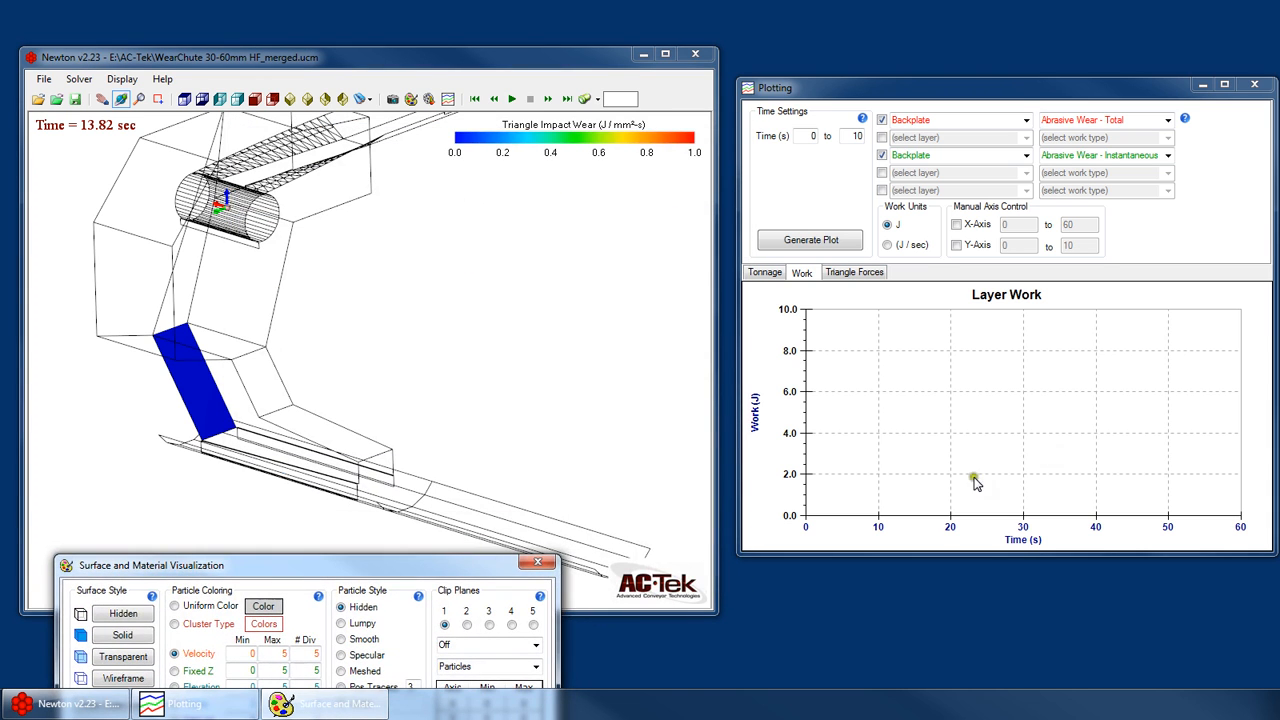
click(362, 396)
drag(174, 414, 157, 397)
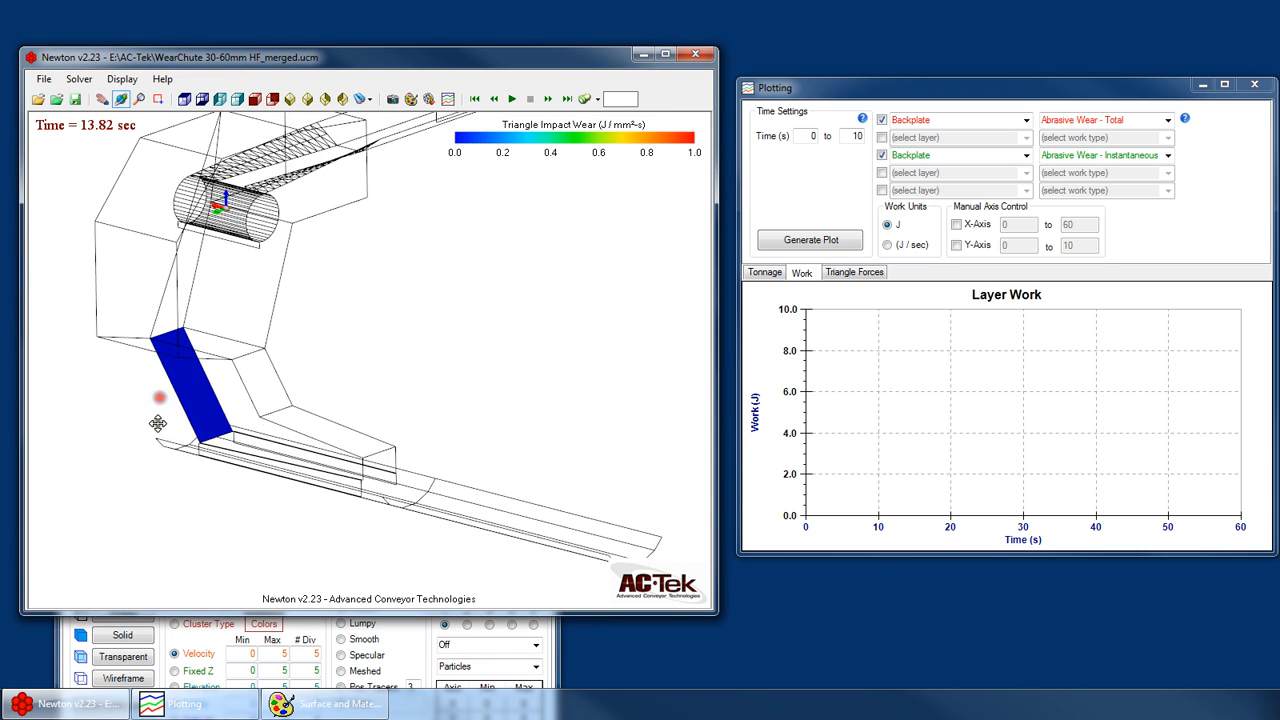
scroll(157, 423, up, 3)
drag(285, 399, 326, 372)
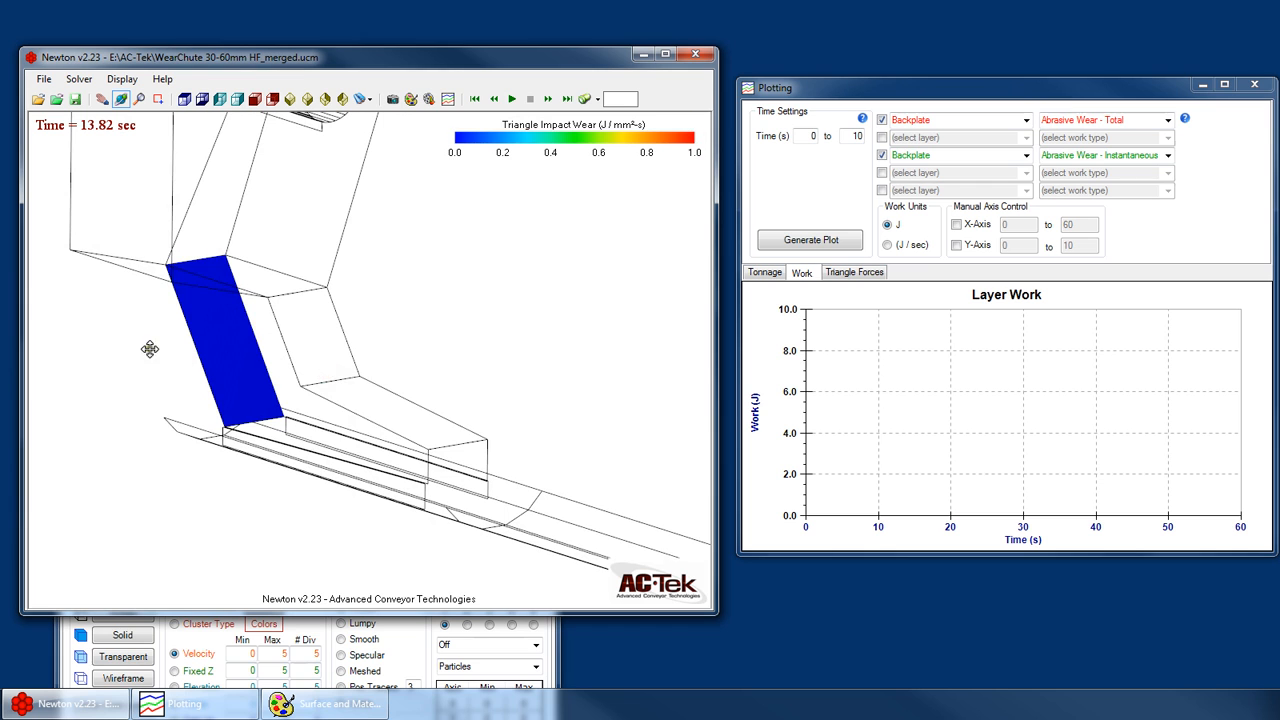
scroll(221, 337, up, 3)
- Set the displayed work type to Triangle Abrasion in the surface visualization's work settings
click(416, 656)
drag(306, 566, 351, 371)
click(206, 521)
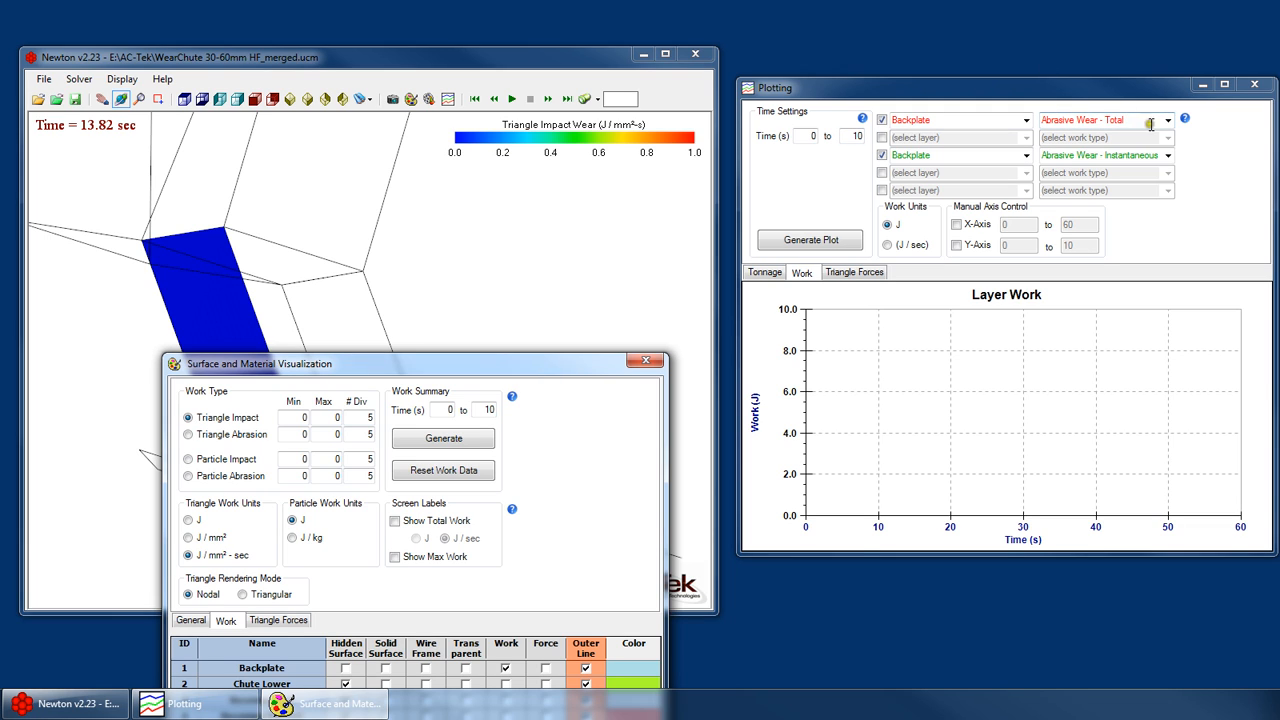
click(218, 436)
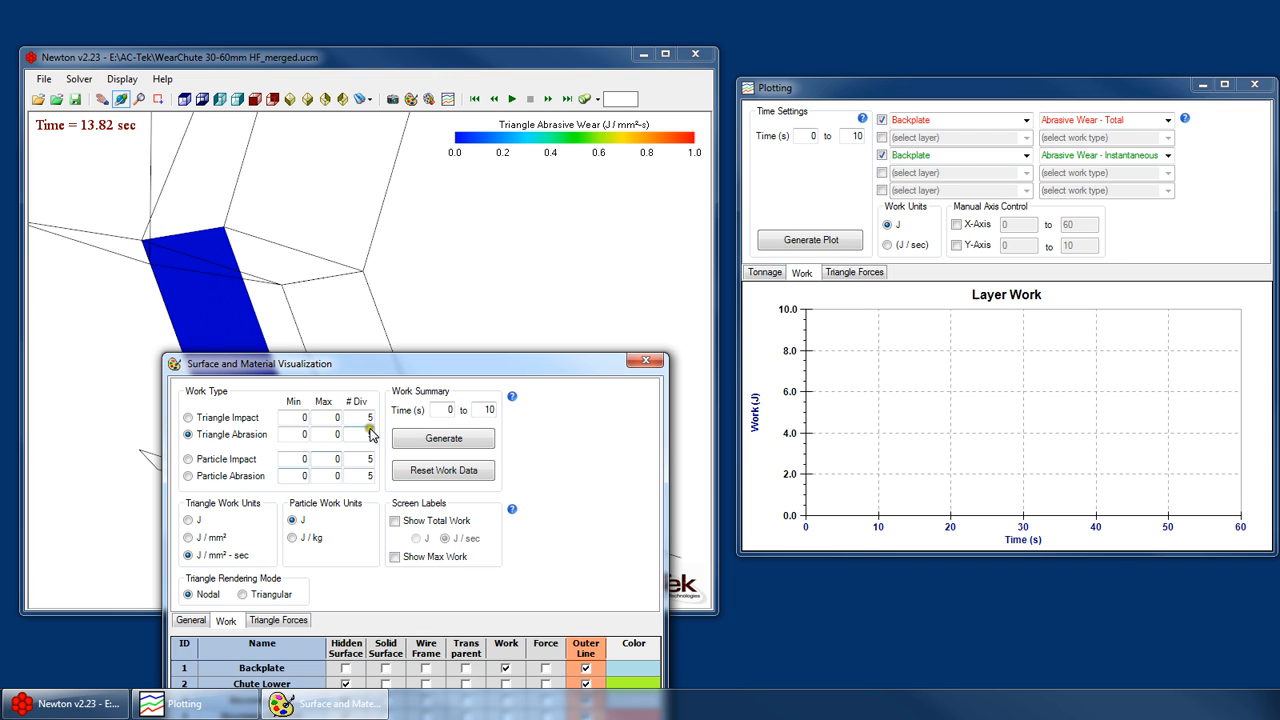
- Generate the layer work plot for the time range 5 to 15 s and stop the run partway through
click(816, 138)
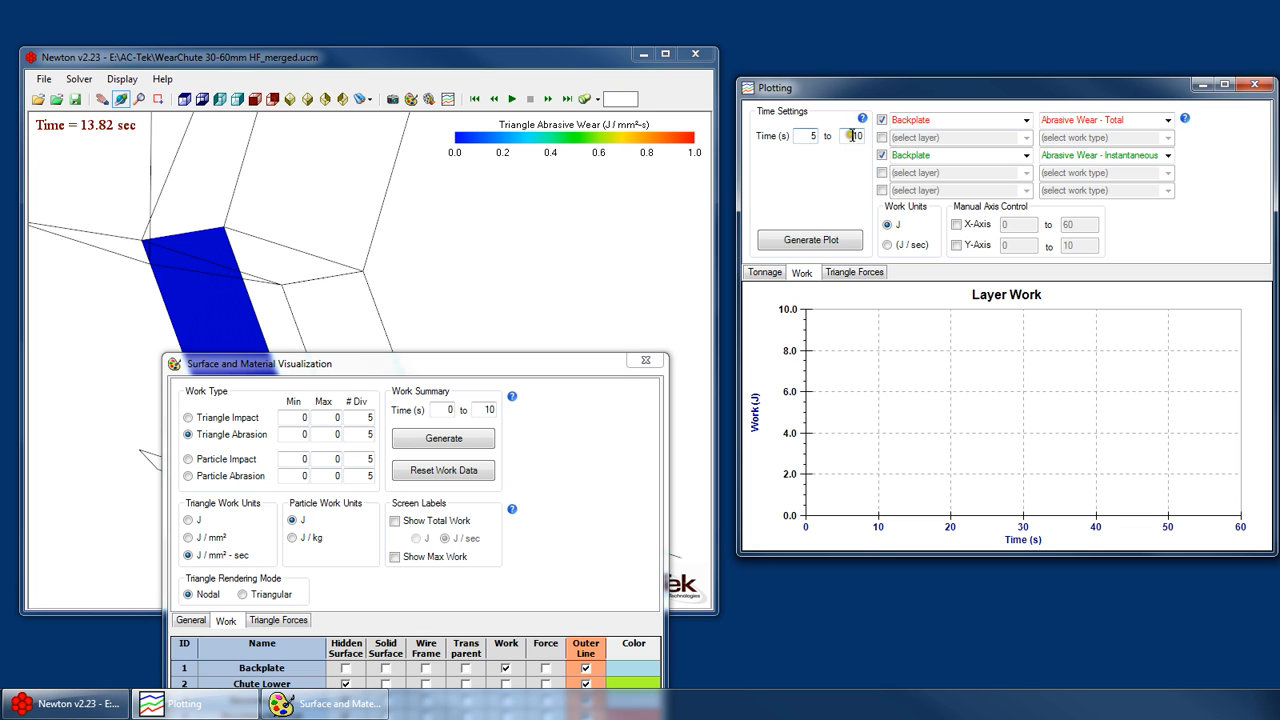
drag(852, 135, 906, 134)
text(15)
click(806, 135)
drag(610, 58, 613, 61)
click(818, 245)
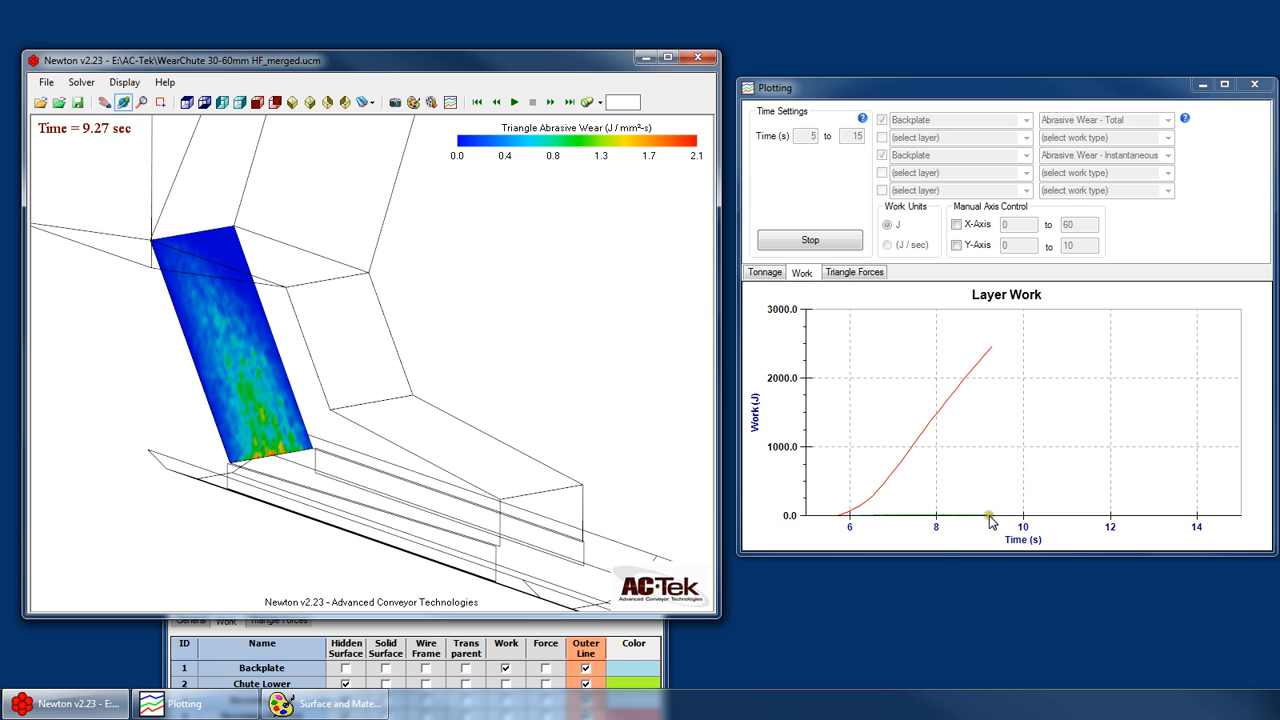
click(838, 242)
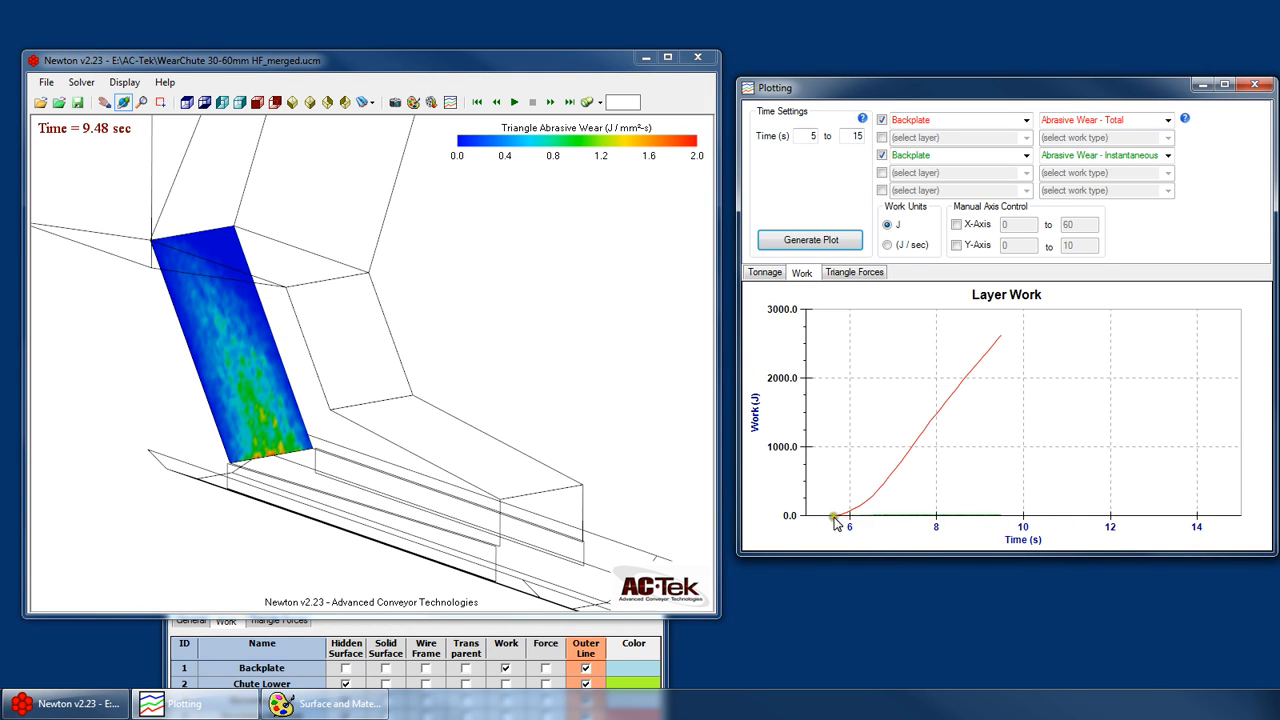
- Enable manual X-axis control on the Layer Work plot and limit the time axis to 5 to 7 s
click(985, 223)
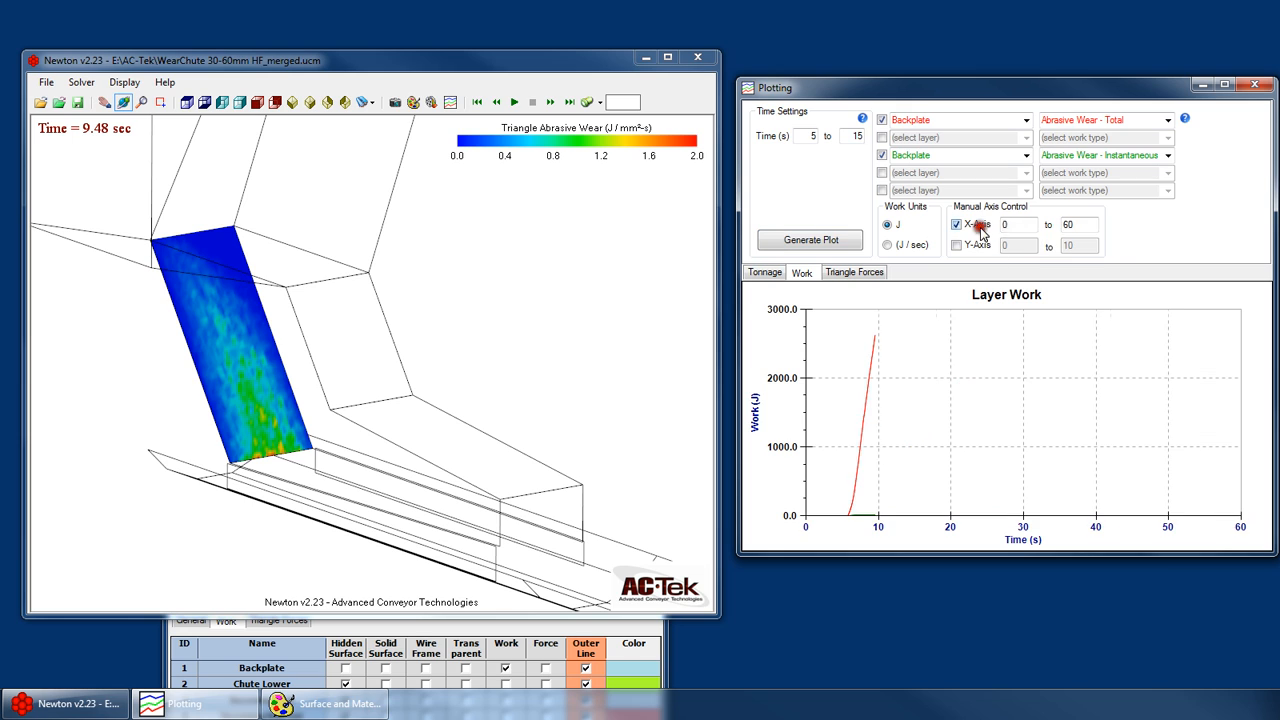
text(5)
click(1082, 224)
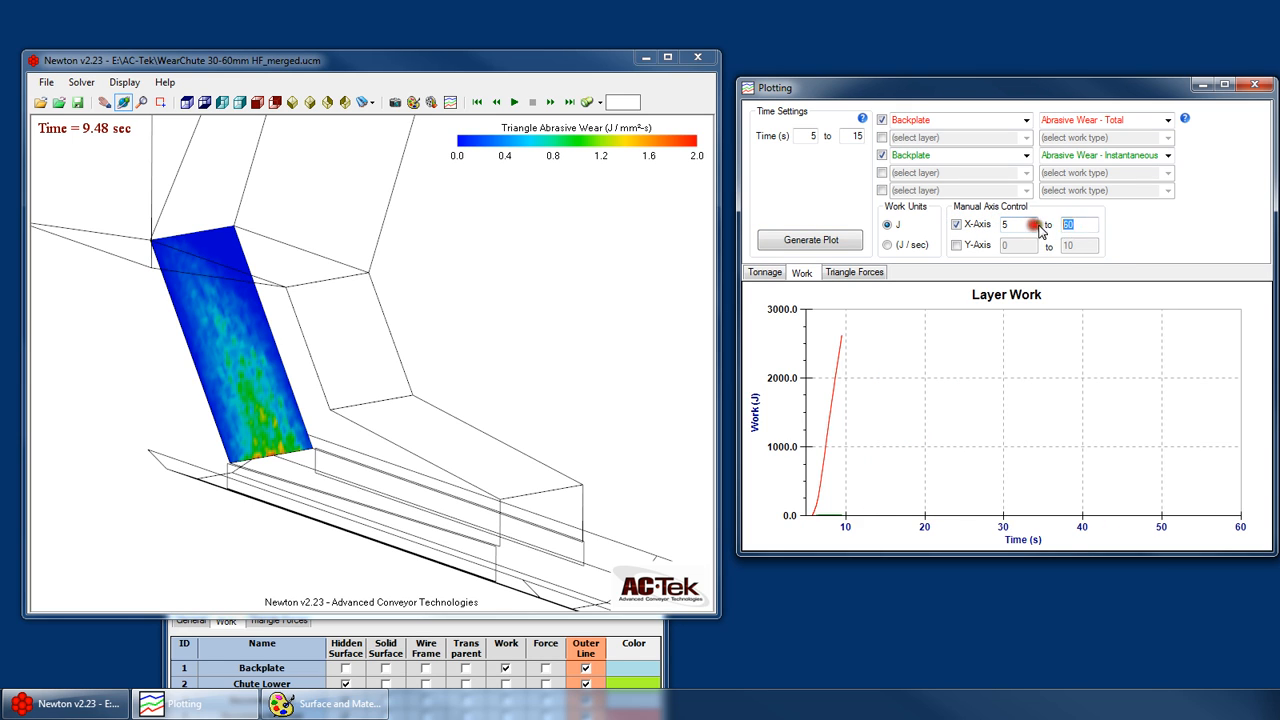
key(BackSpace)
click(1018, 226)
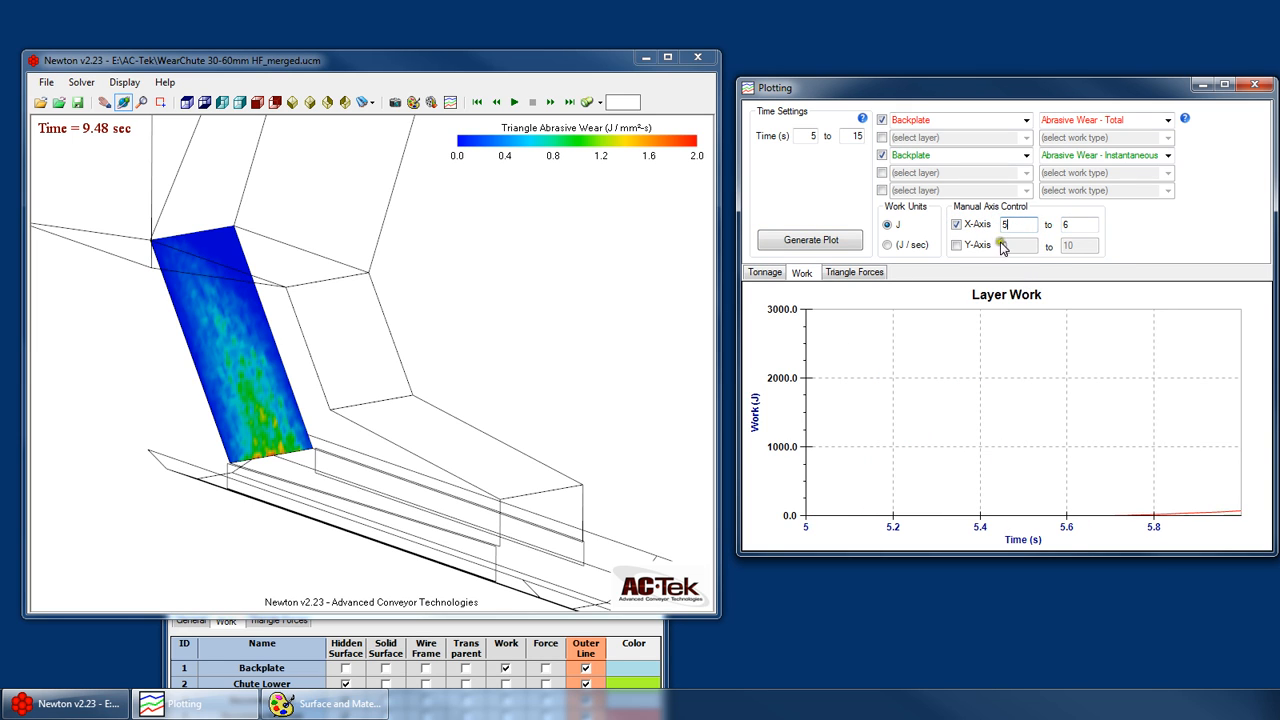
double_click(1068, 224)
text(7)
click(1025, 221)
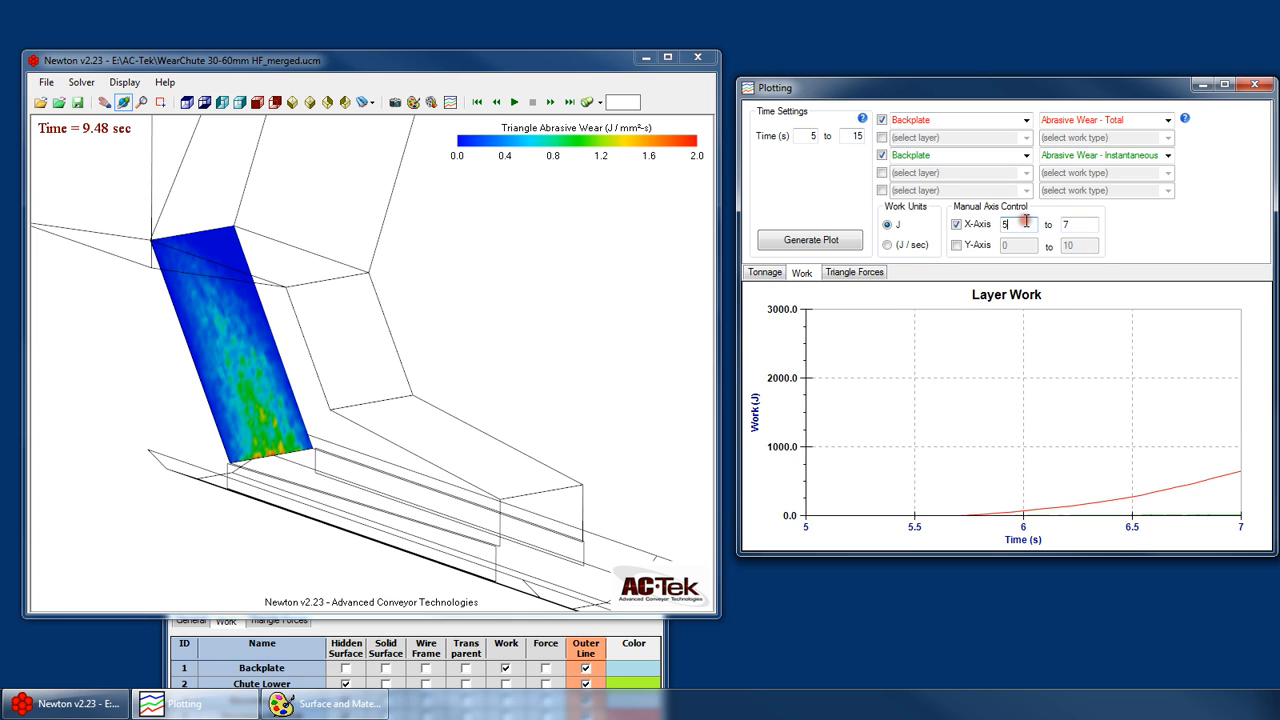
- Enable manual Y-axis control on the Layer Work plot with a range of 0 to 100 J
click(975, 245)
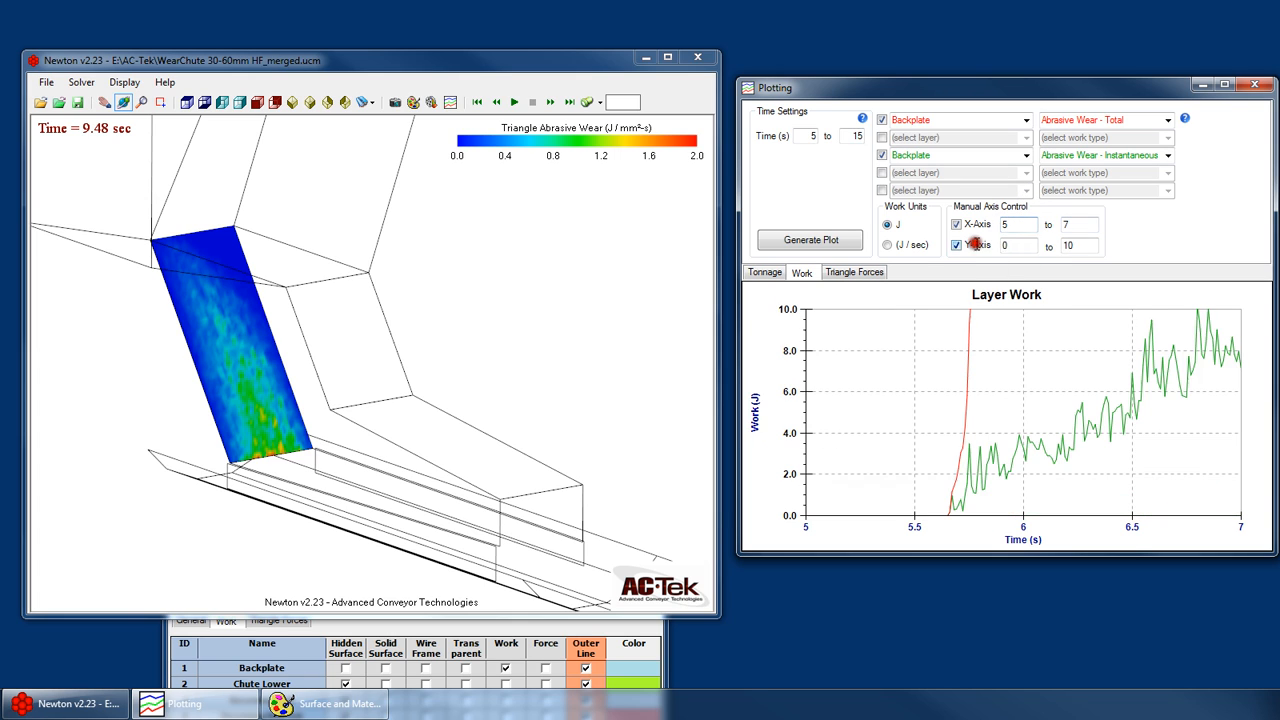
click(1080, 245)
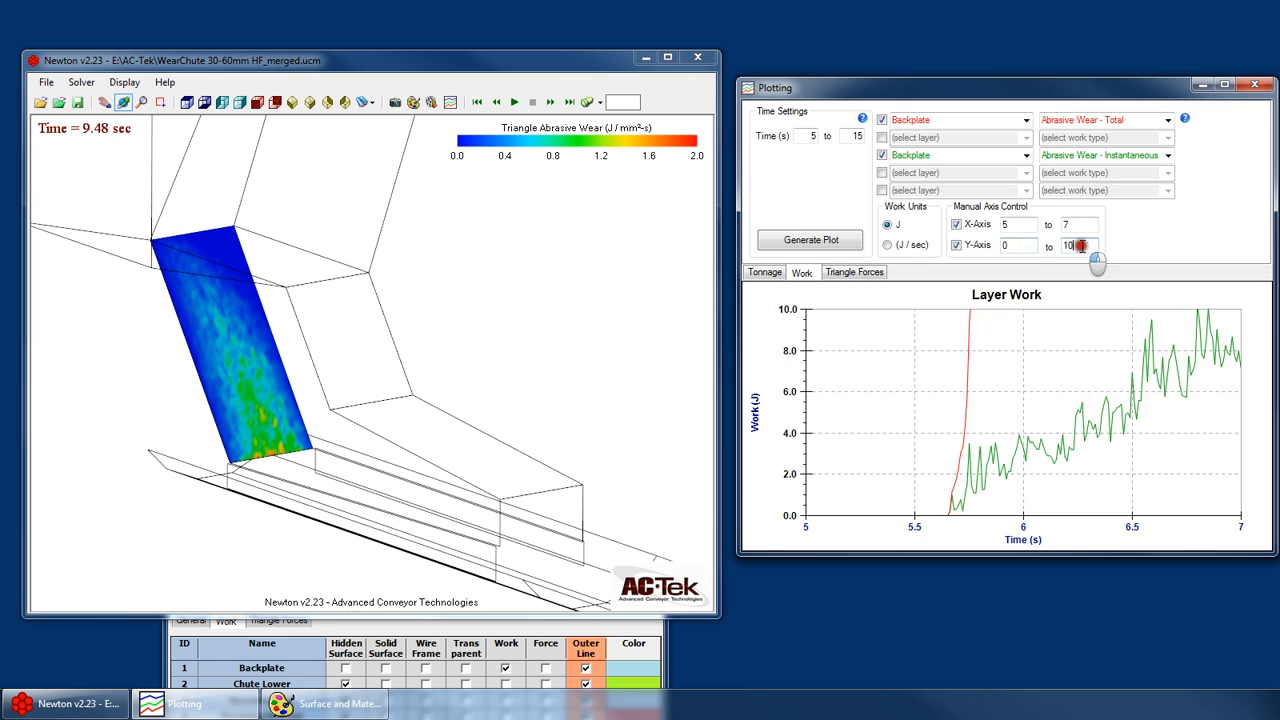
text(0)
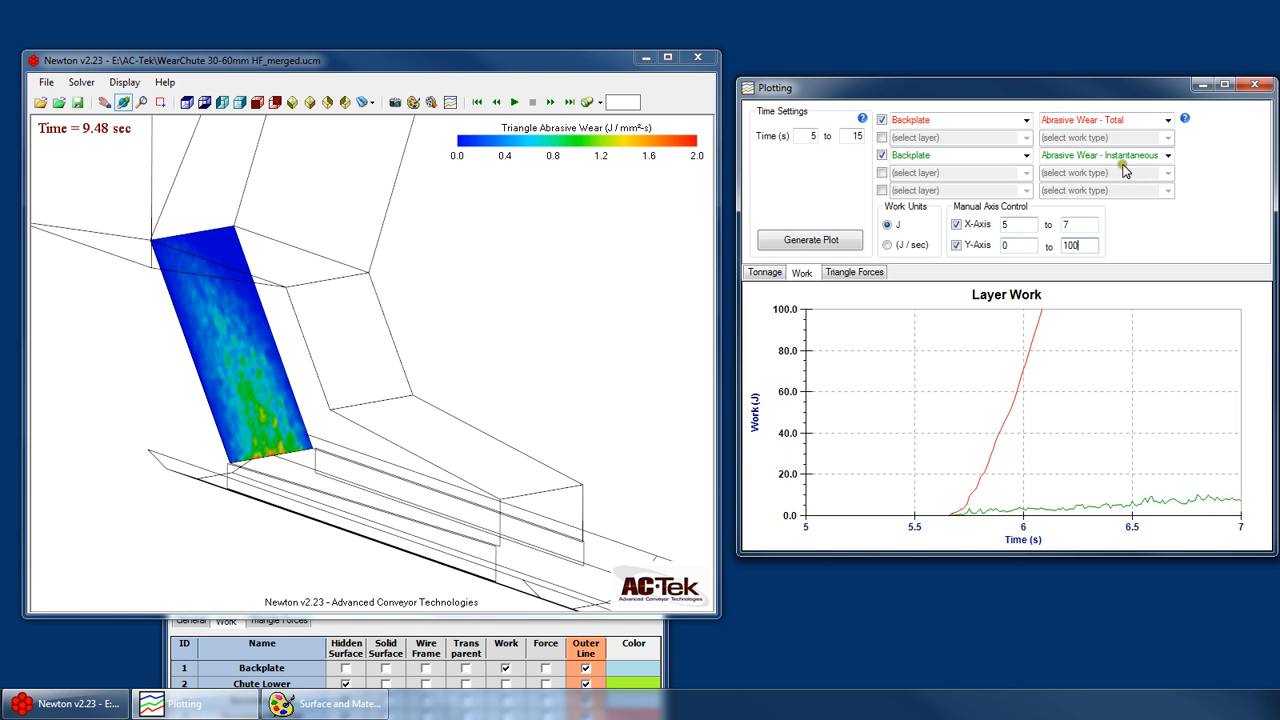
- Compare the two Backplate wear curves with the manual axis limits switched off and on again
drag(1079, 156, 1170, 160)
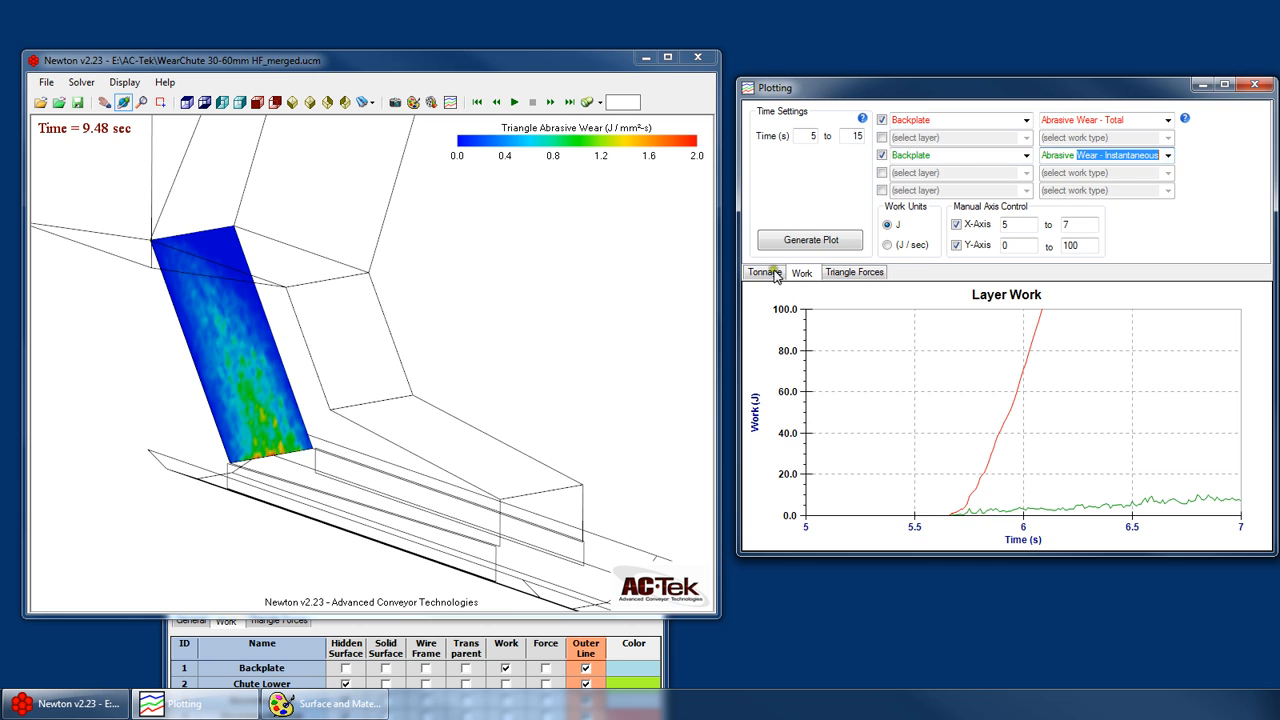
click(1100, 125)
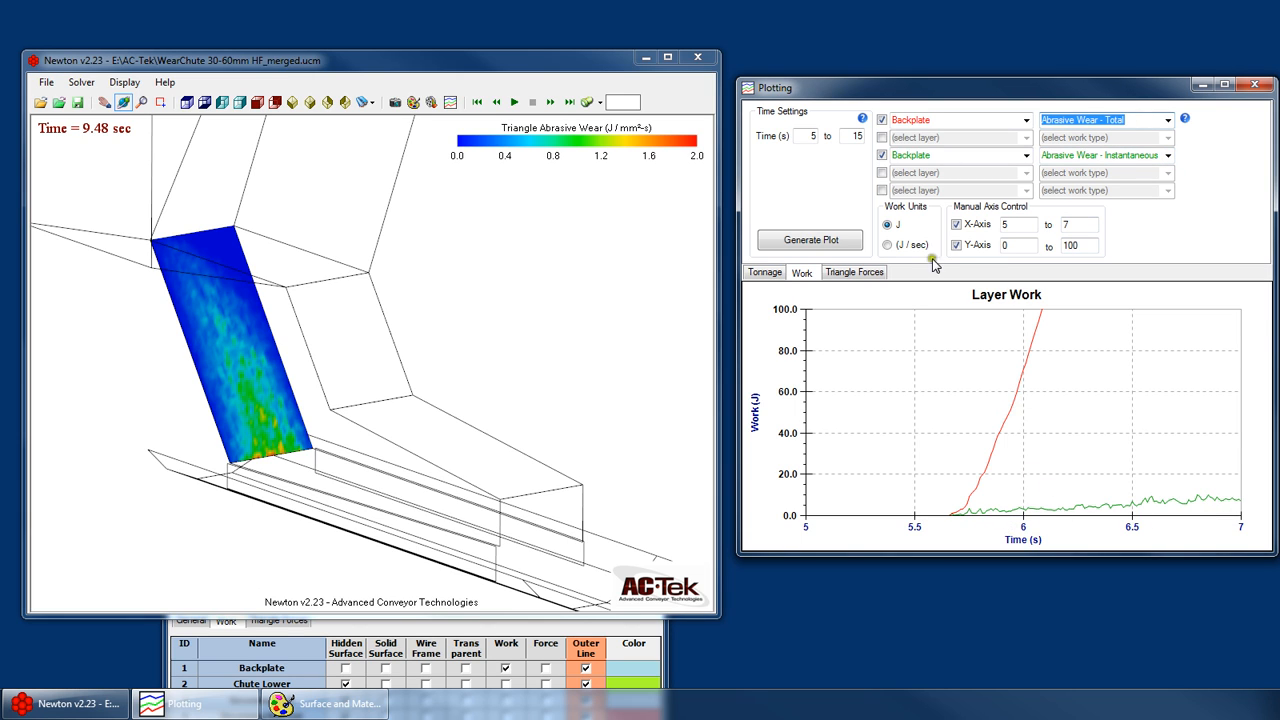
click(974, 224)
click(974, 246)
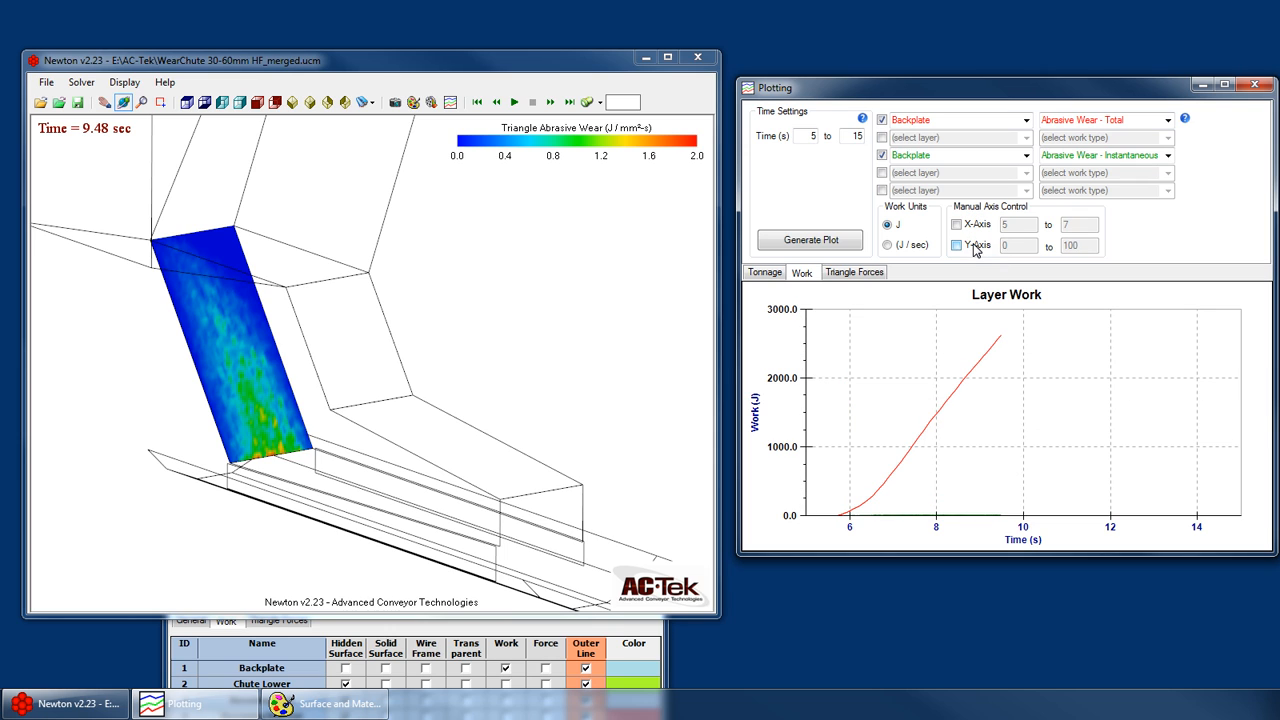
click(974, 225)
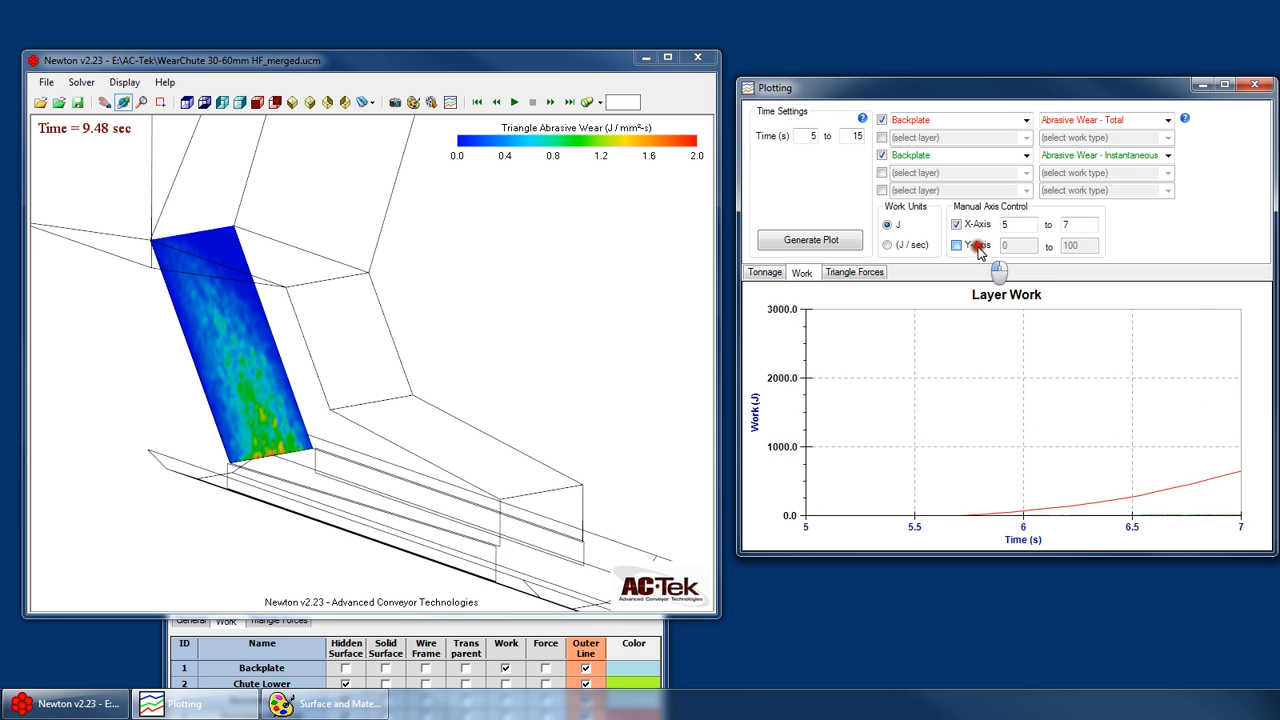
click(974, 246)
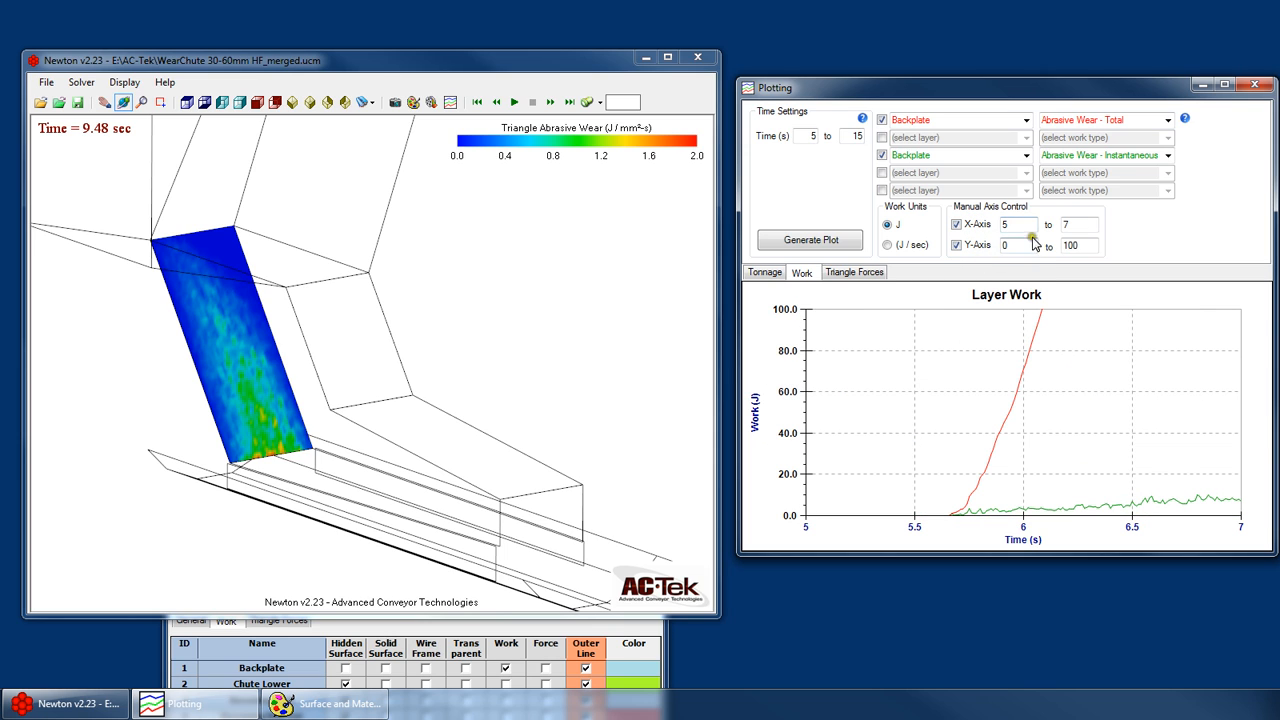
- Set the maximum of the Layer Work plot's X-axis to 10 s
double_click(1090, 226)
text(10)
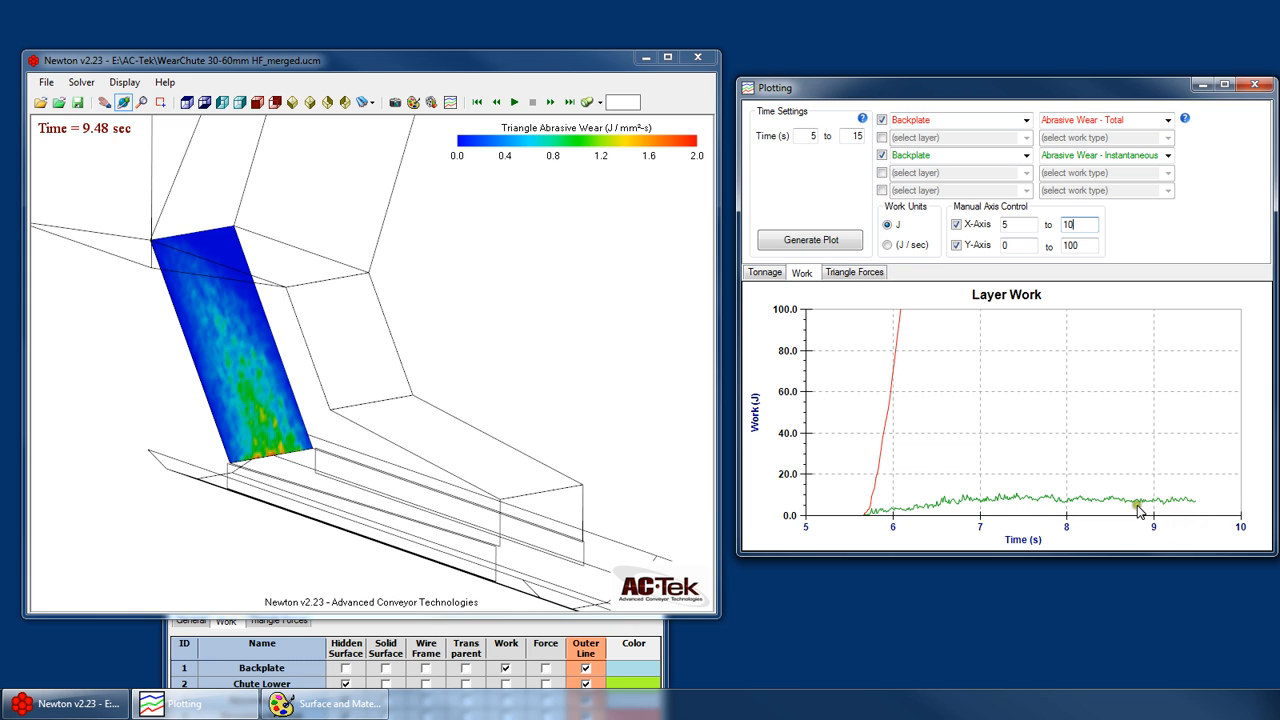
- Toggle the Abrasive Wear - Total entry off and on and return both plot axes to automatic scaling
click(882, 120)
click(956, 224)
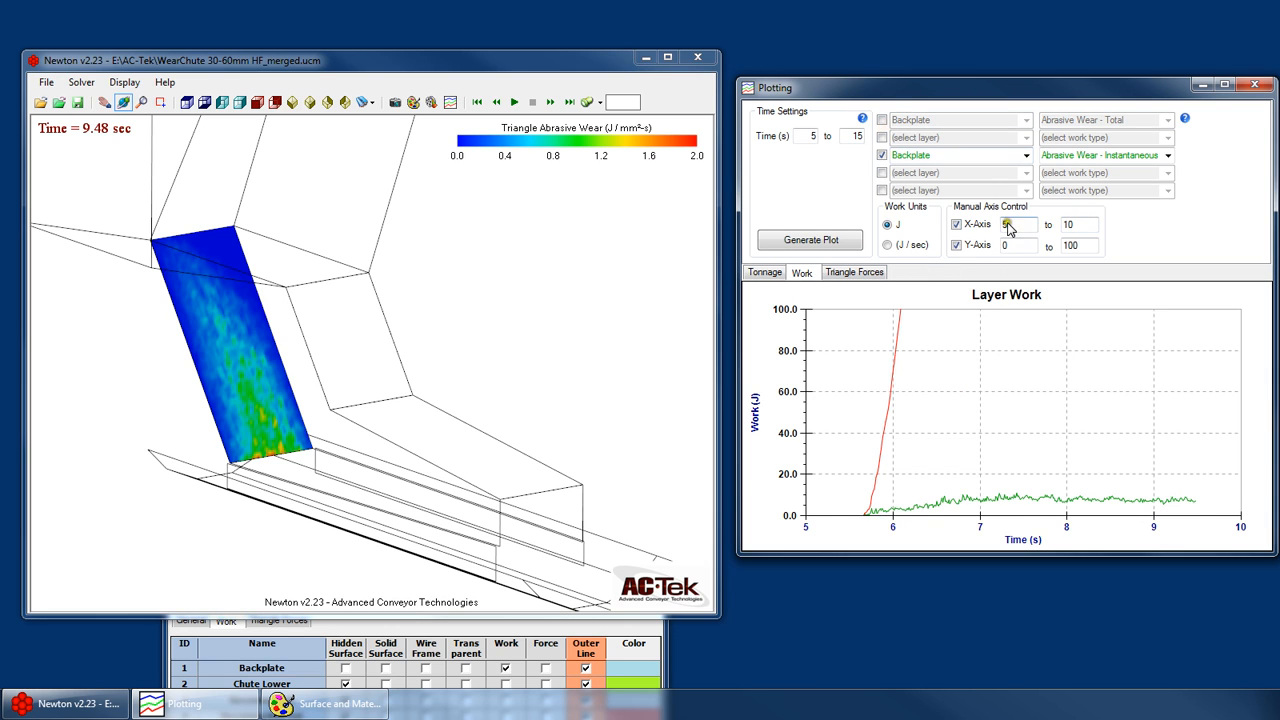
click(956, 245)
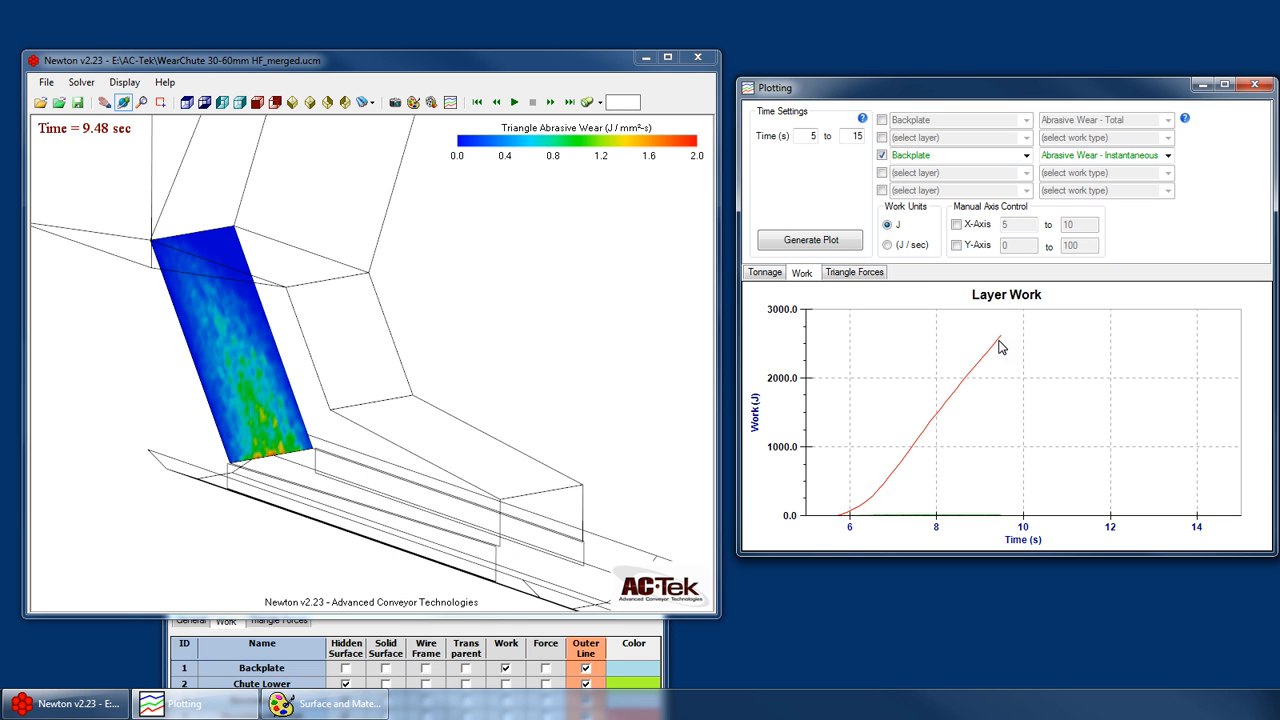
click(883, 120)
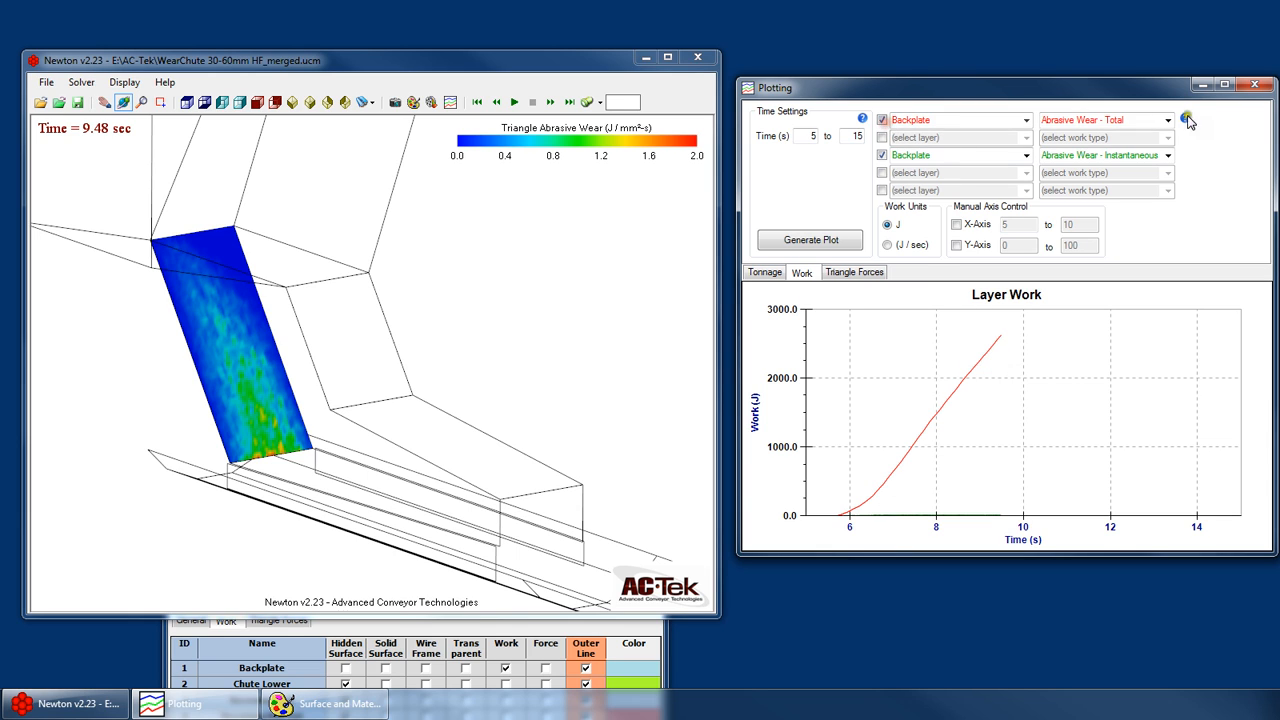
- Switch the Layer Work plot's work units to J / sec
click(1166, 120)
click(1166, 121)
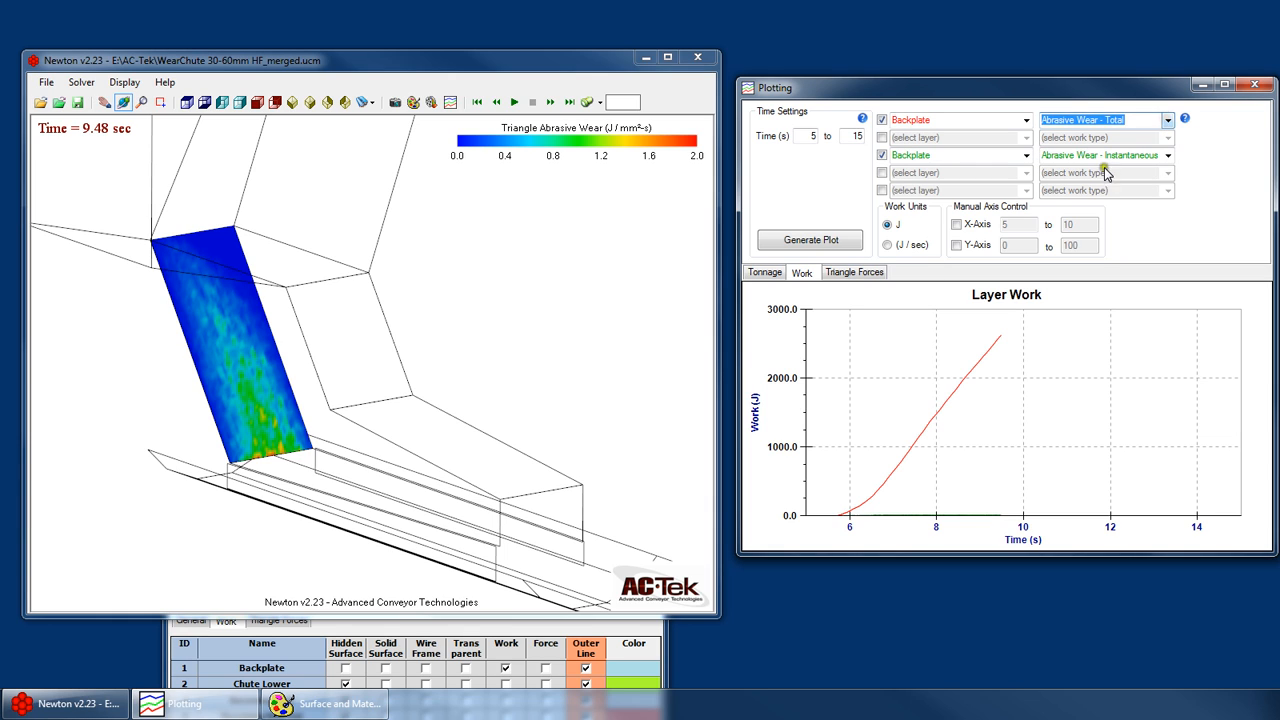
click(896, 225)
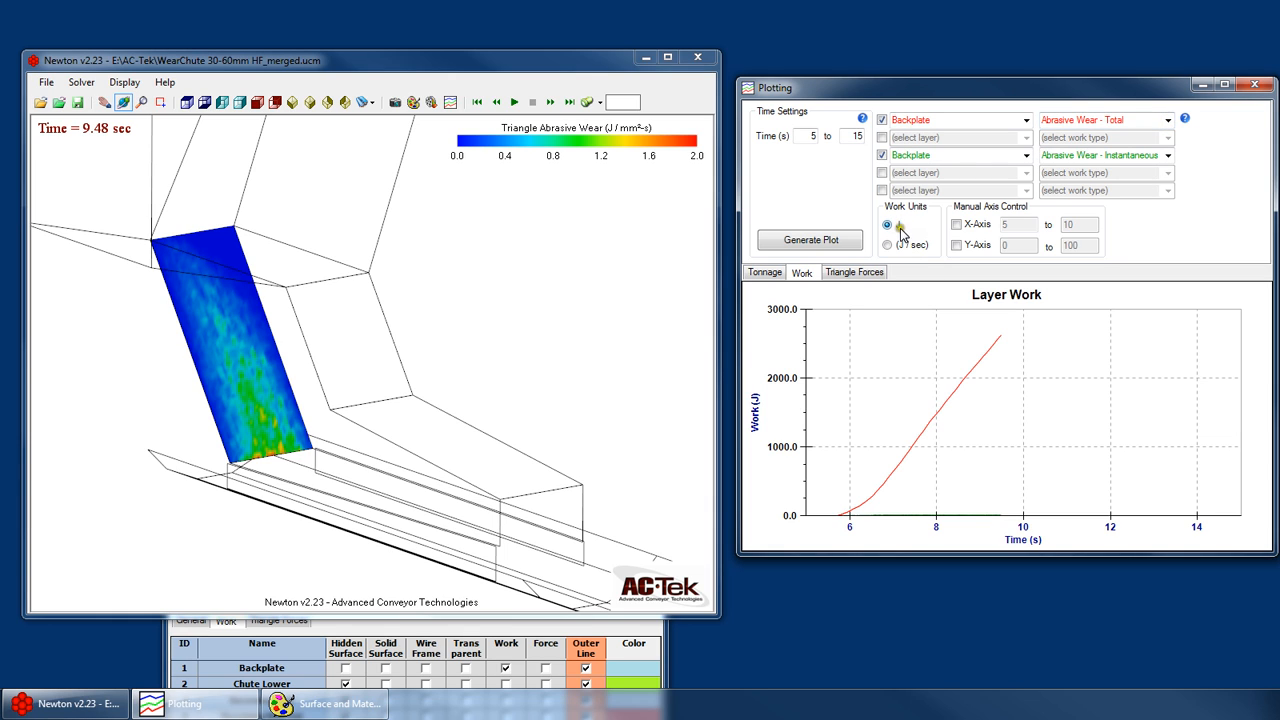
click(906, 245)
click(948, 155)
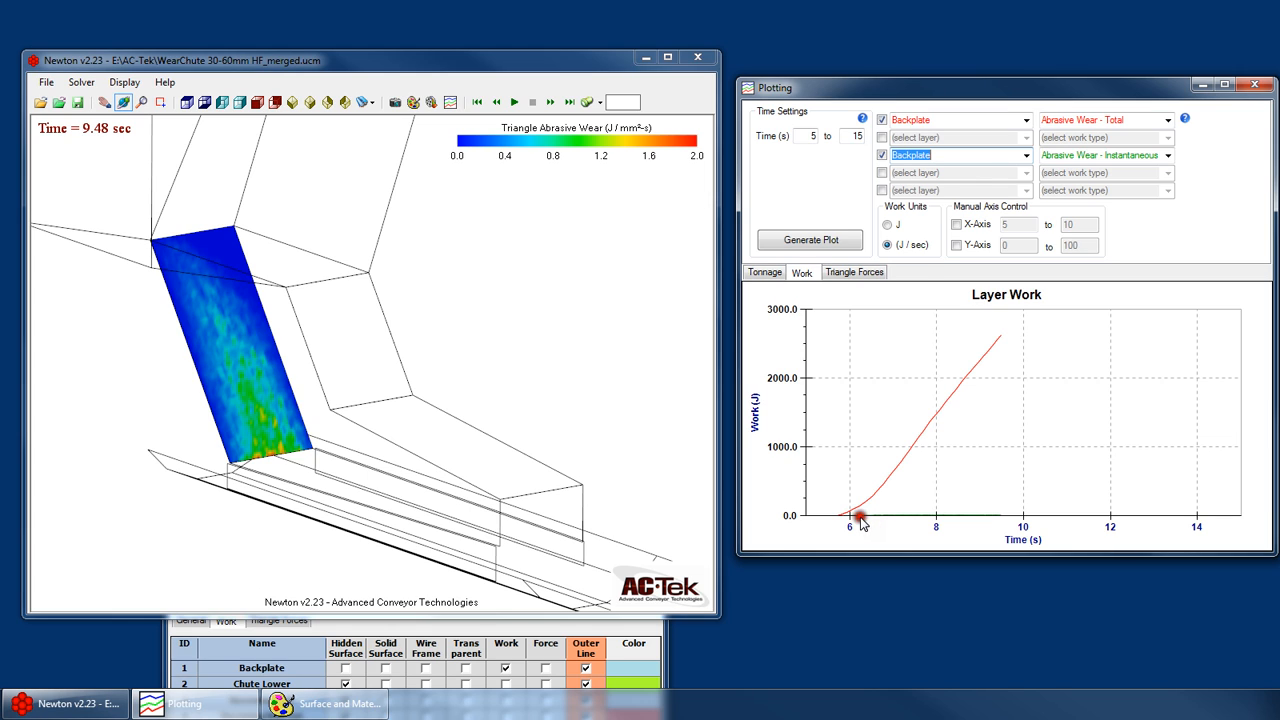
- Regenerate the Layer Work plot for both Backplate wear curves with automatic Y-axis scaling and stop it at about 9.6 s
click(956, 245)
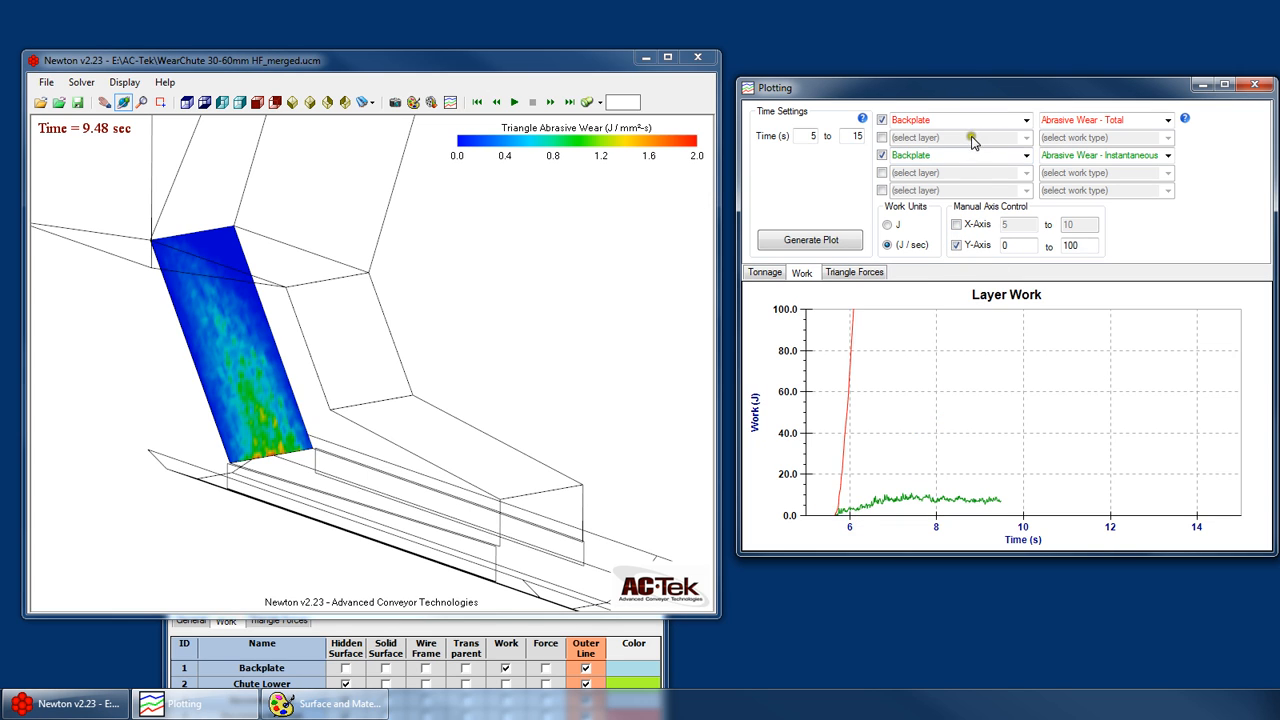
click(1089, 156)
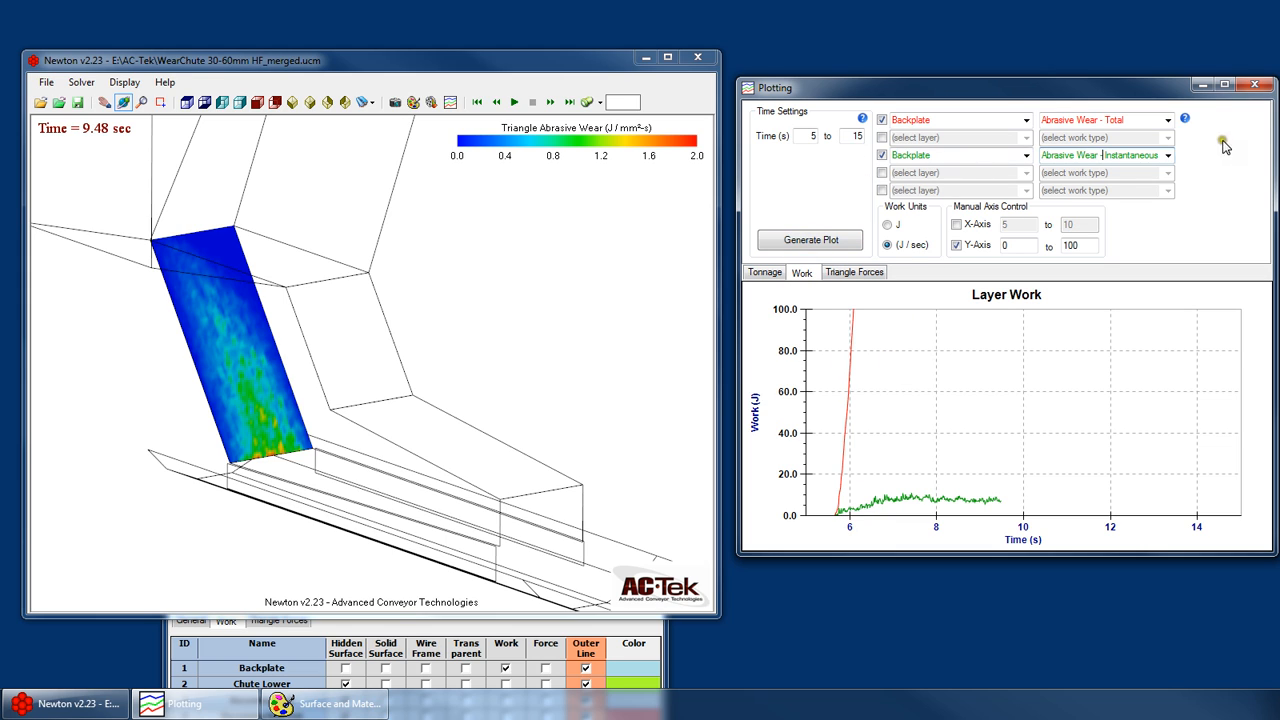
click(829, 241)
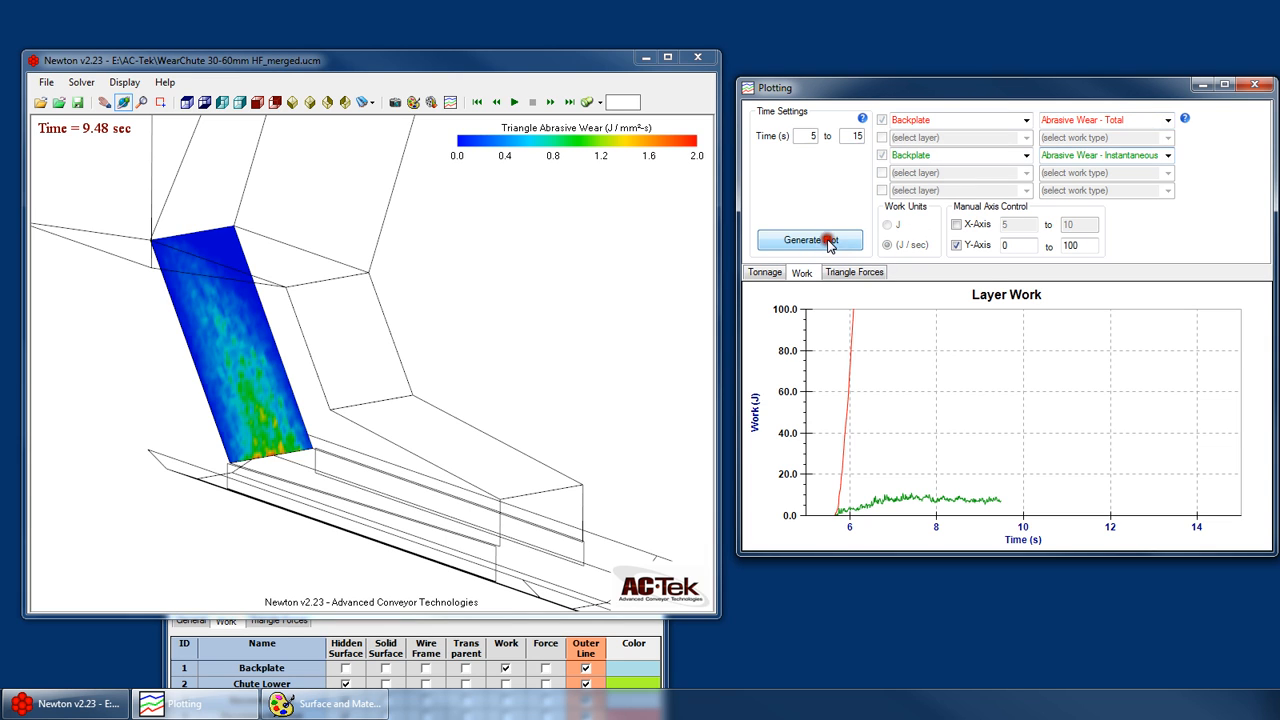
click(975, 246)
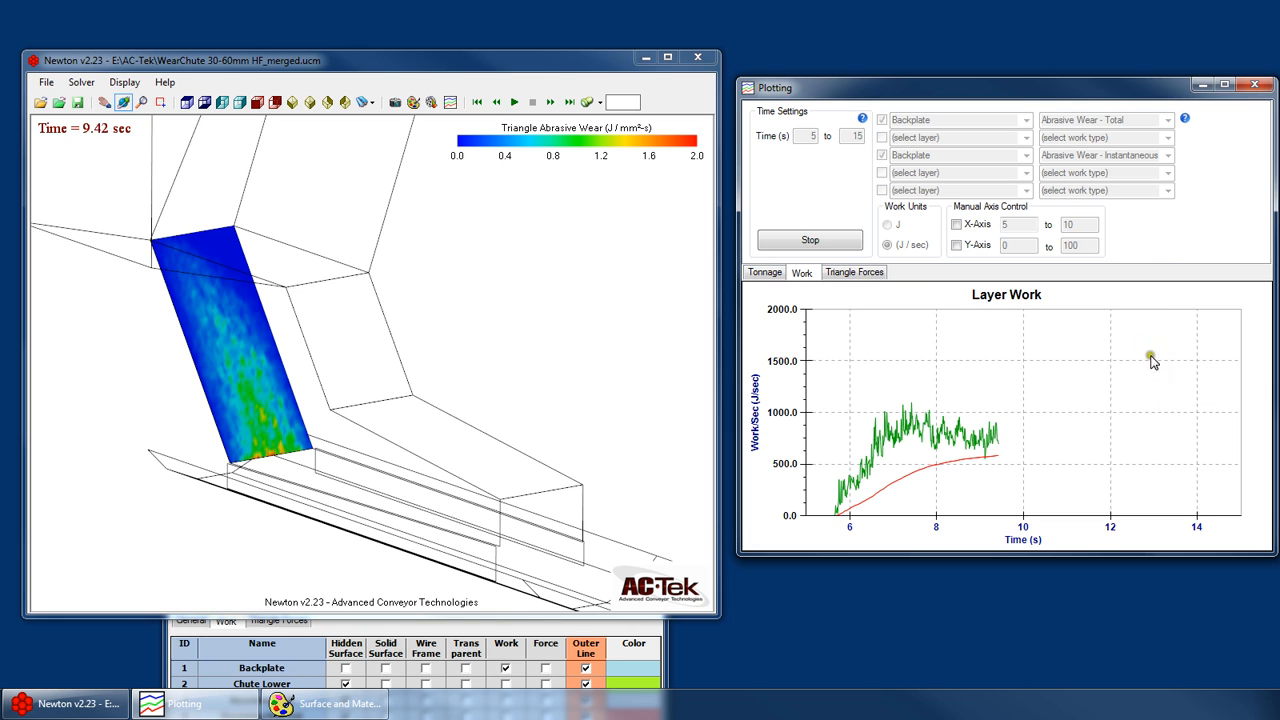
click(808, 241)
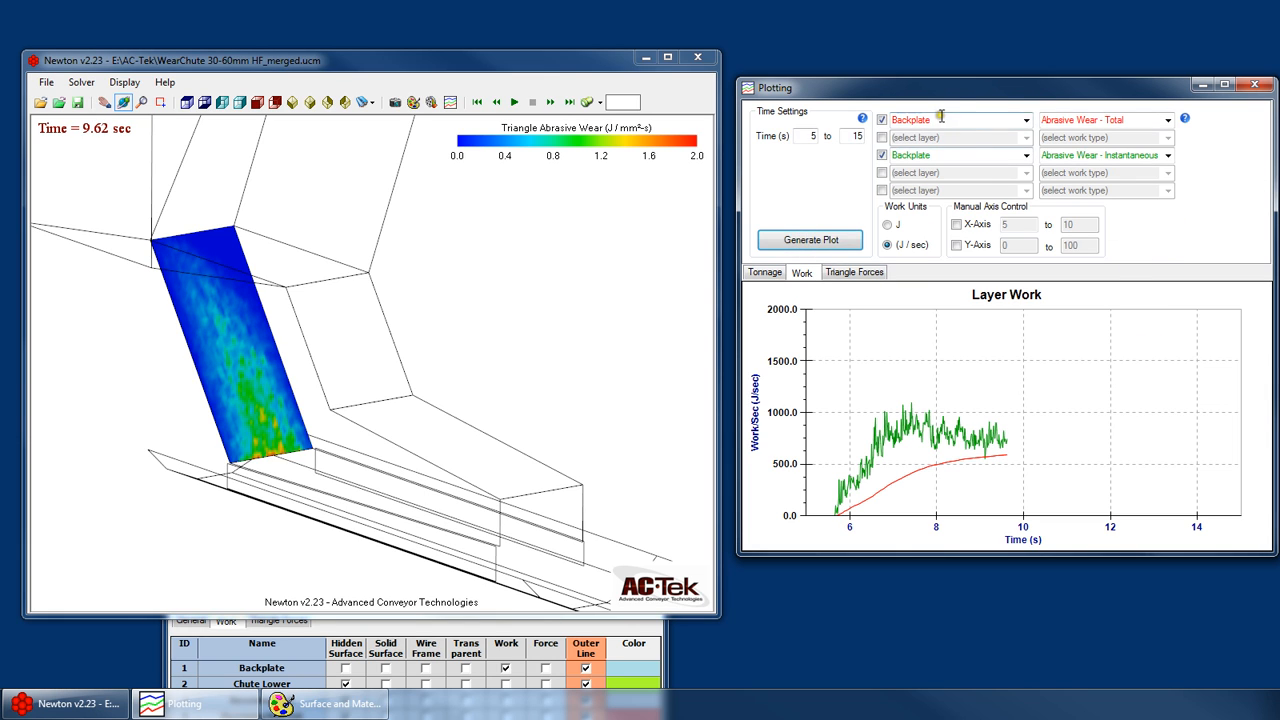
- Return the work units to J and switch off the Backplate's Abrasive Wear - Instantaneous curve
click(887, 224)
click(1026, 155)
click(1023, 156)
click(882, 156)
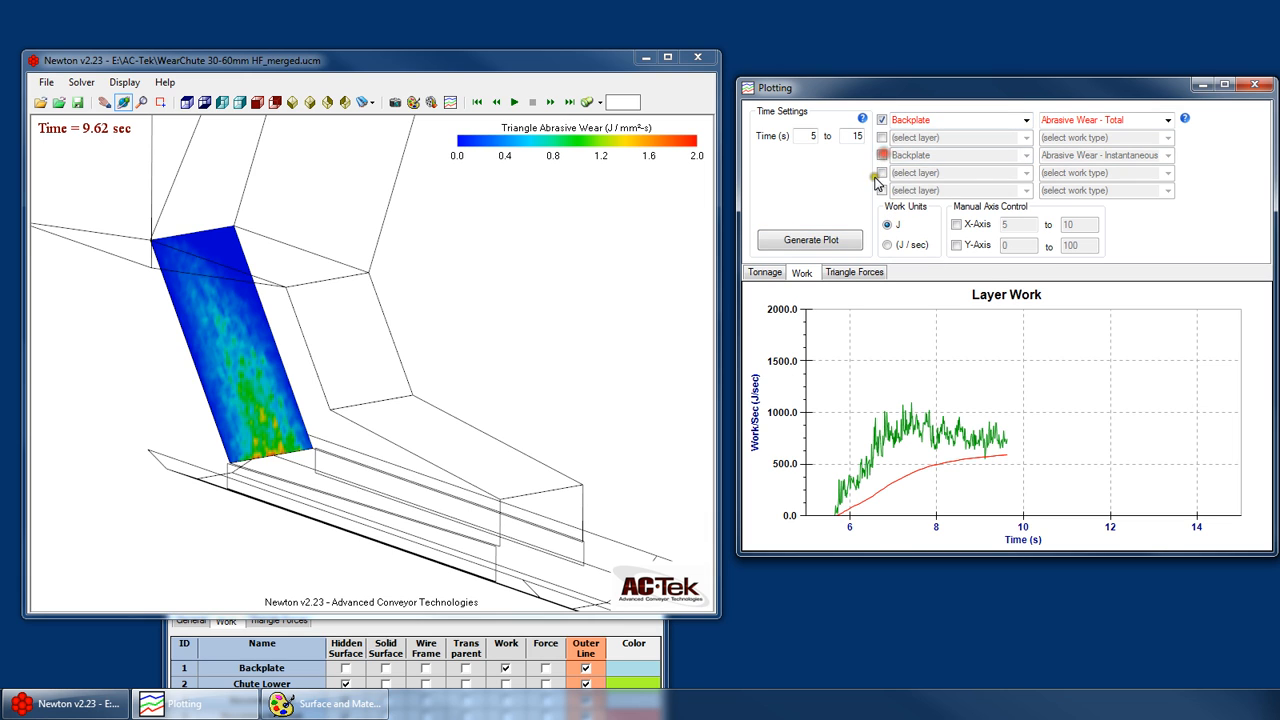
- Add a Receiving Belt curve with the work type Abrasive Wear - Total in the fourth plot row
click(885, 174)
click(1026, 173)
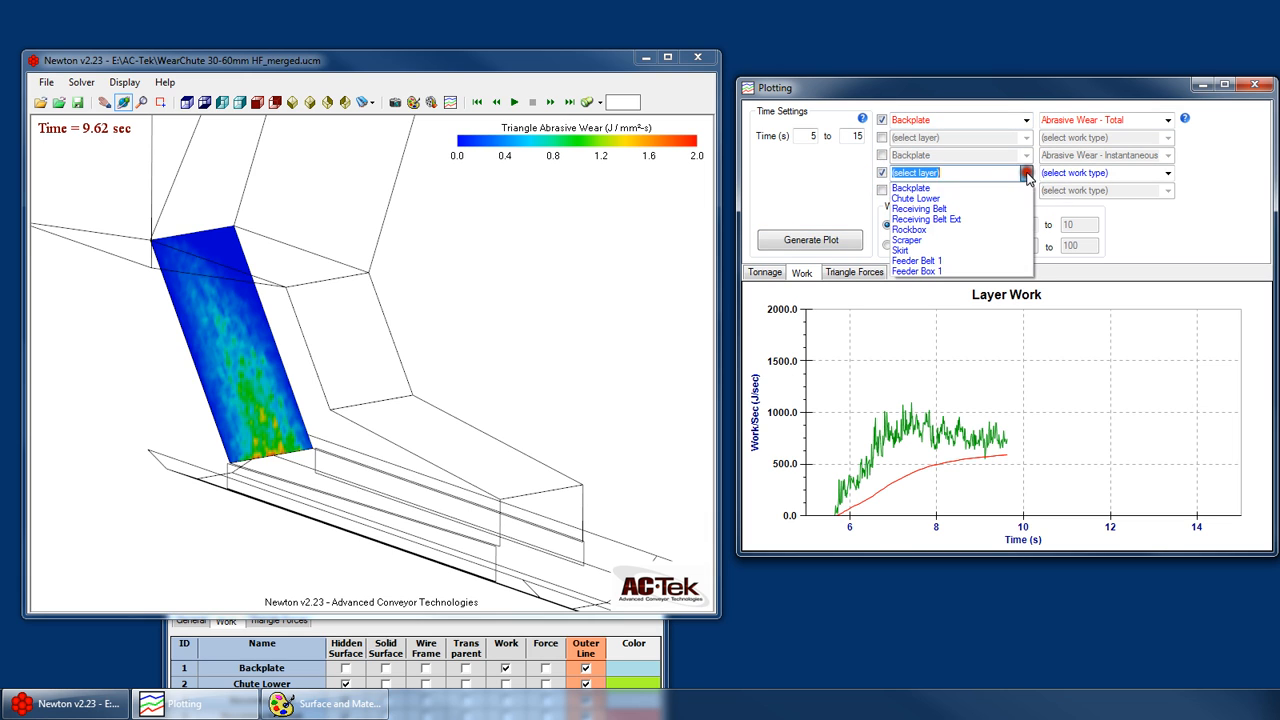
click(955, 210)
click(1167, 173)
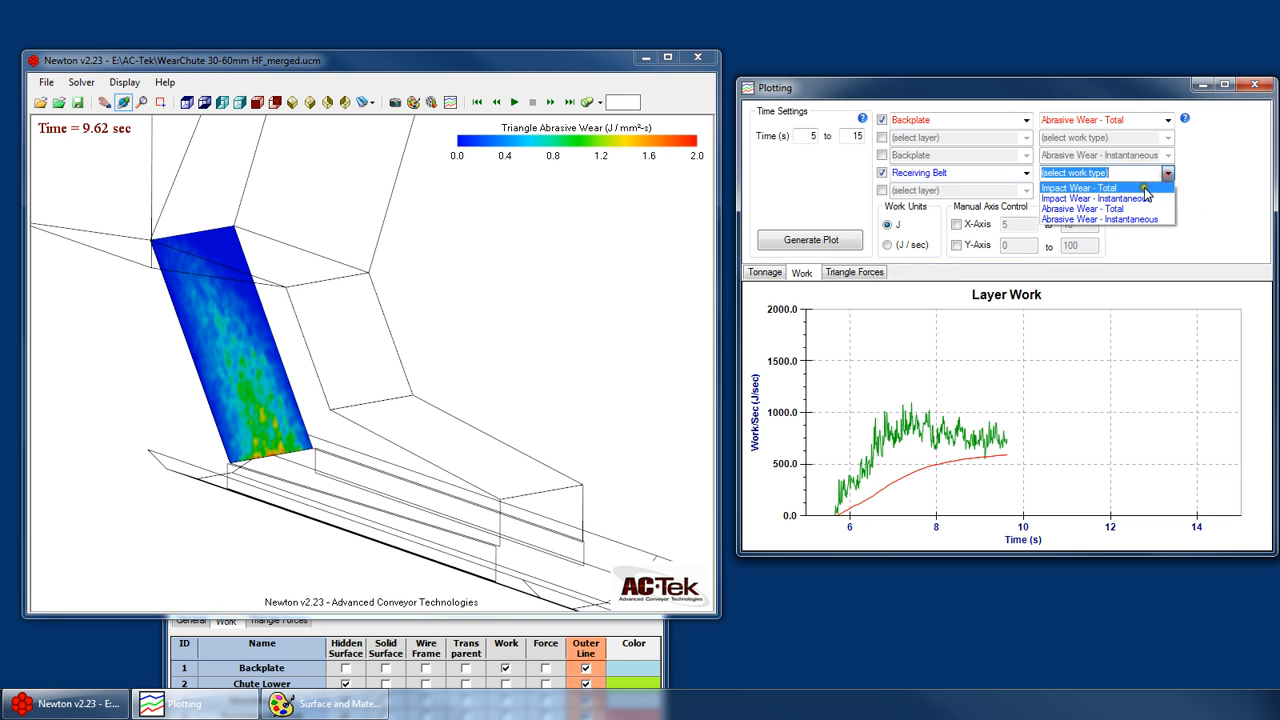
click(1137, 209)
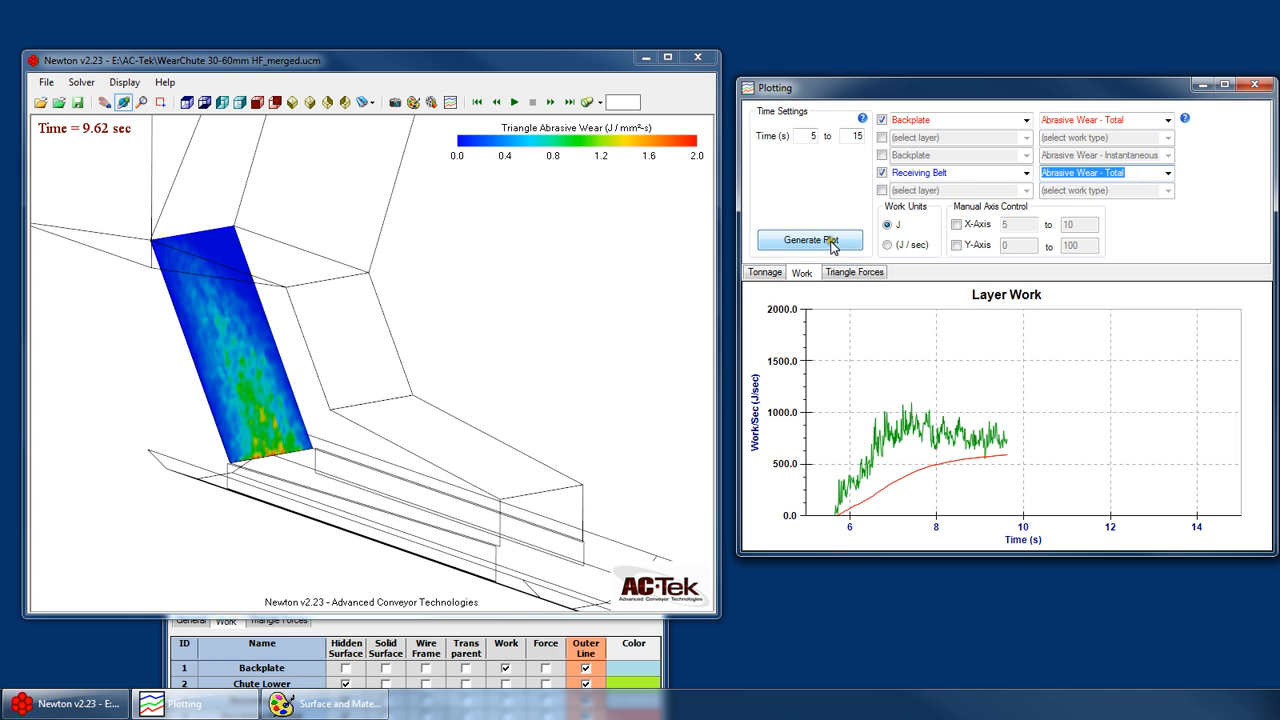
- Set the plot's start time to 10 s and generate the Layer Work plot for the Backplate and Receiving Belt
double_click(812, 135)
text(10)
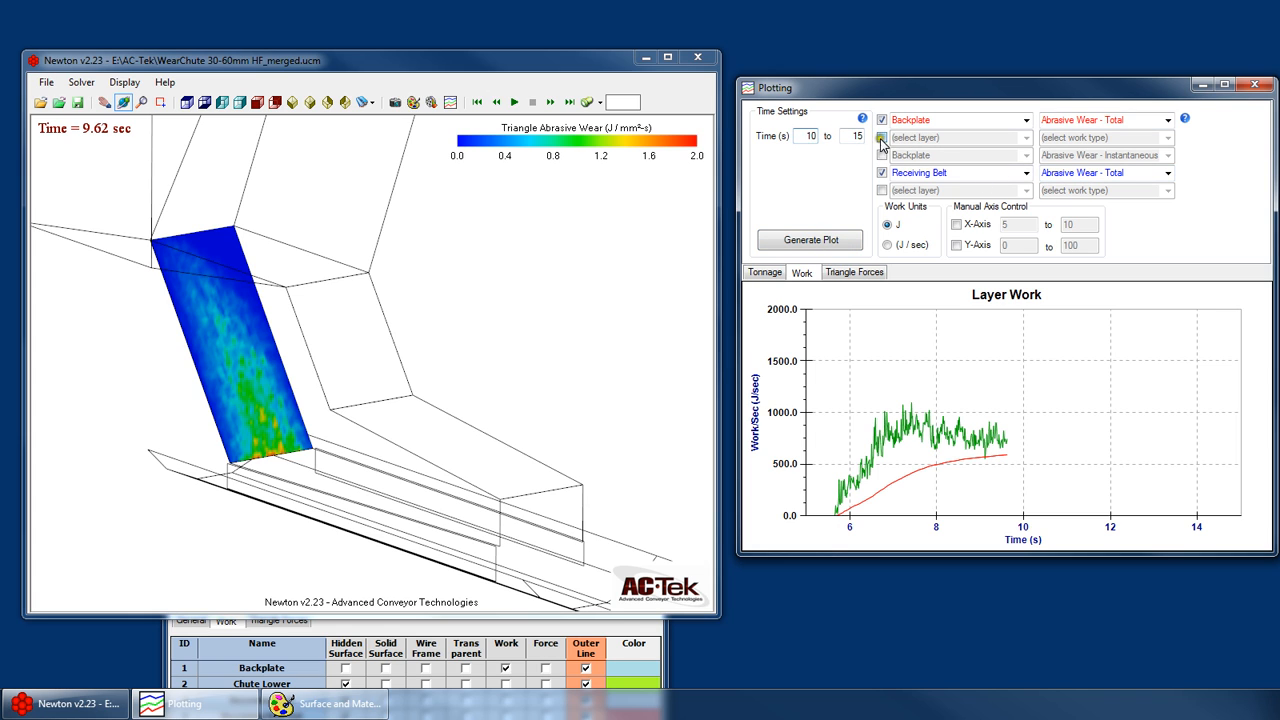
click(810, 240)
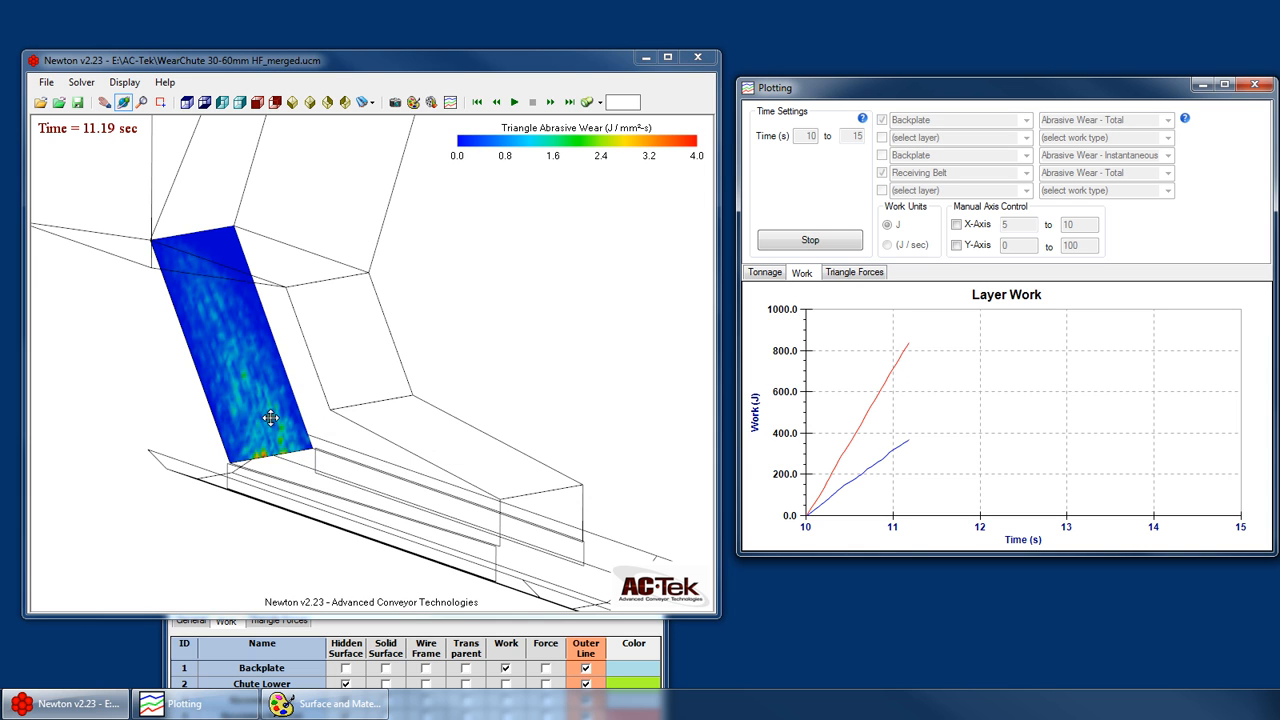
- Examine the Backplate and receiving belt from several angles while the work plot builds, and stop the plot at about 13 s
drag(266, 420, 348, 288)
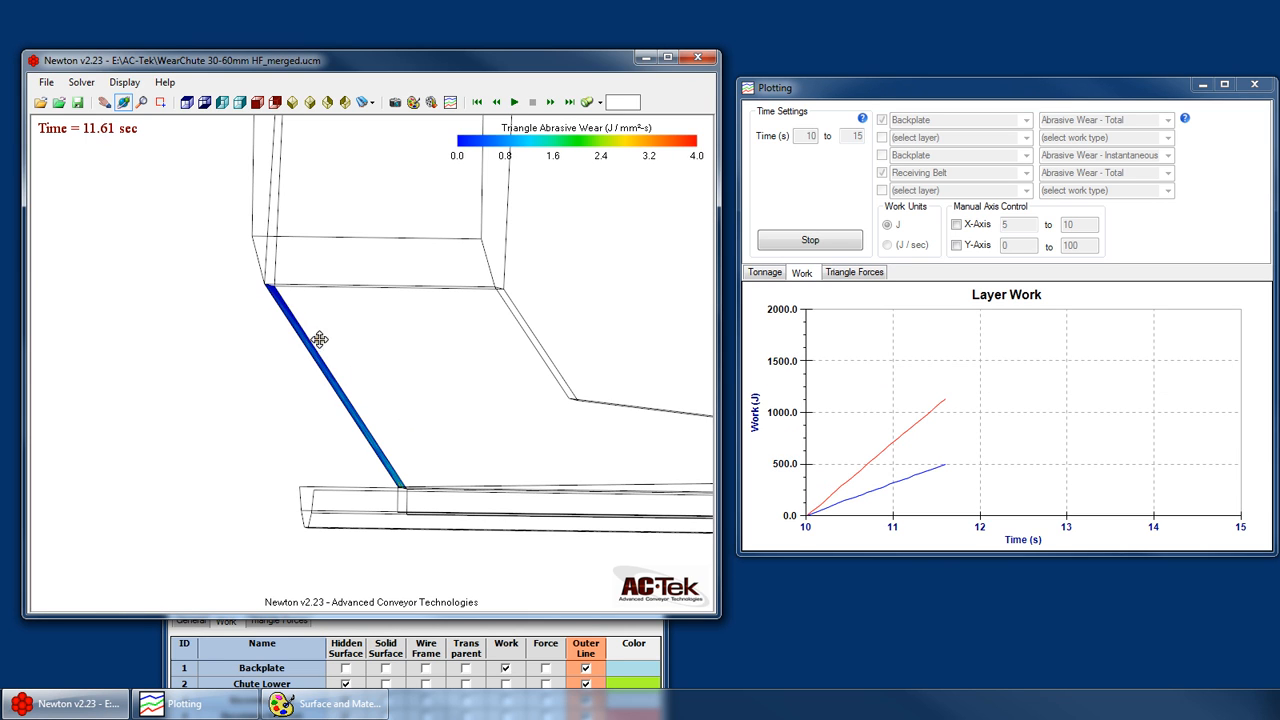
drag(326, 340, 349, 361)
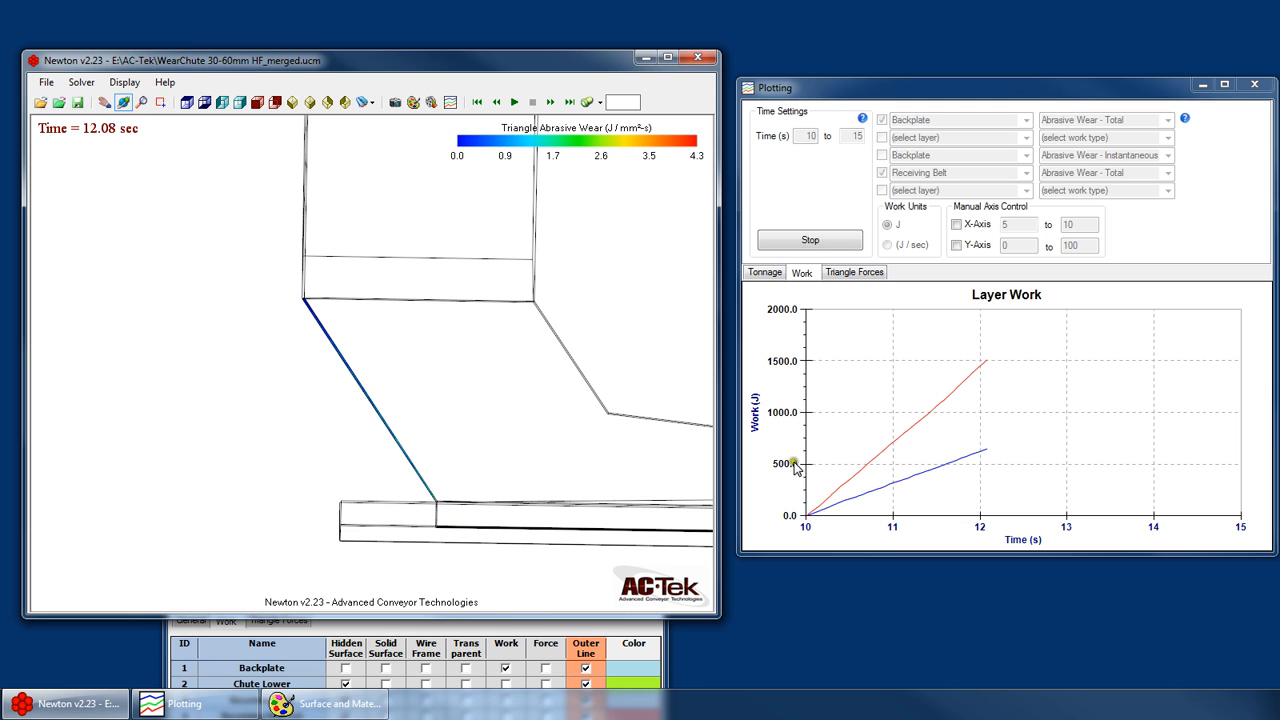
drag(476, 462, 343, 411)
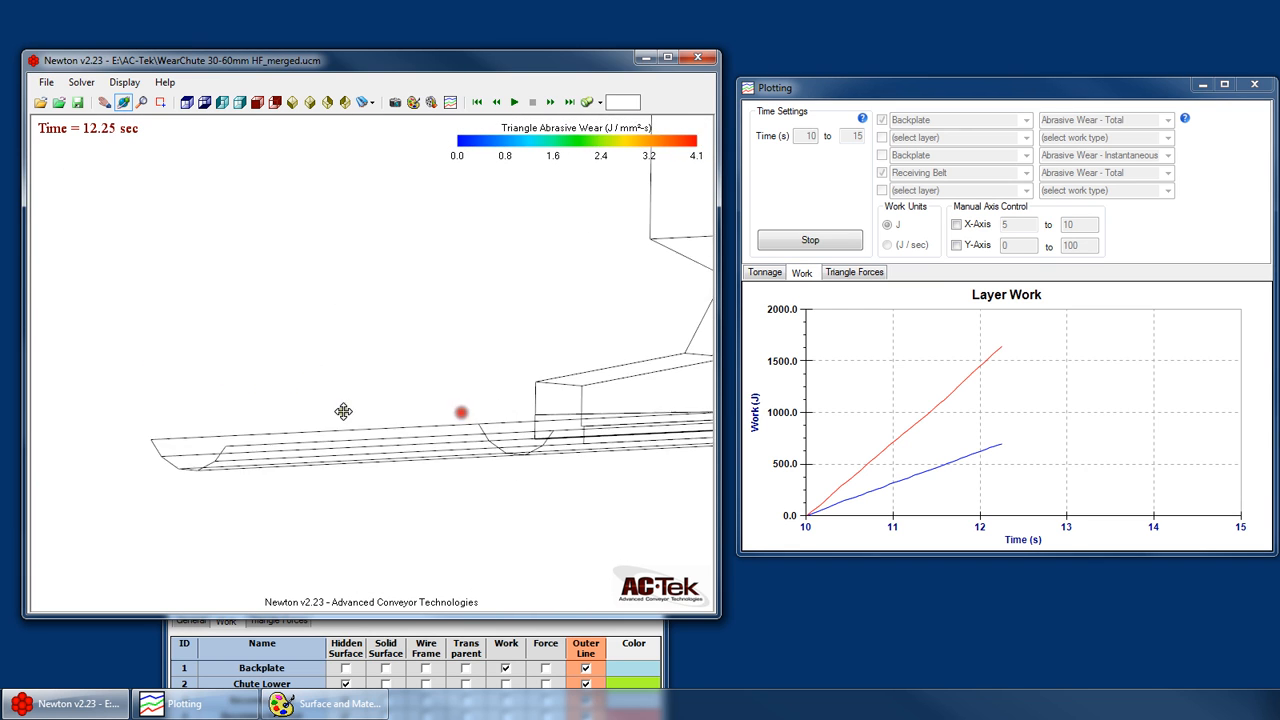
scroll(343, 411, down, 3)
scroll(663, 403, up, 2)
scroll(282, 400, down, 1)
scroll(587, 384, up, 3)
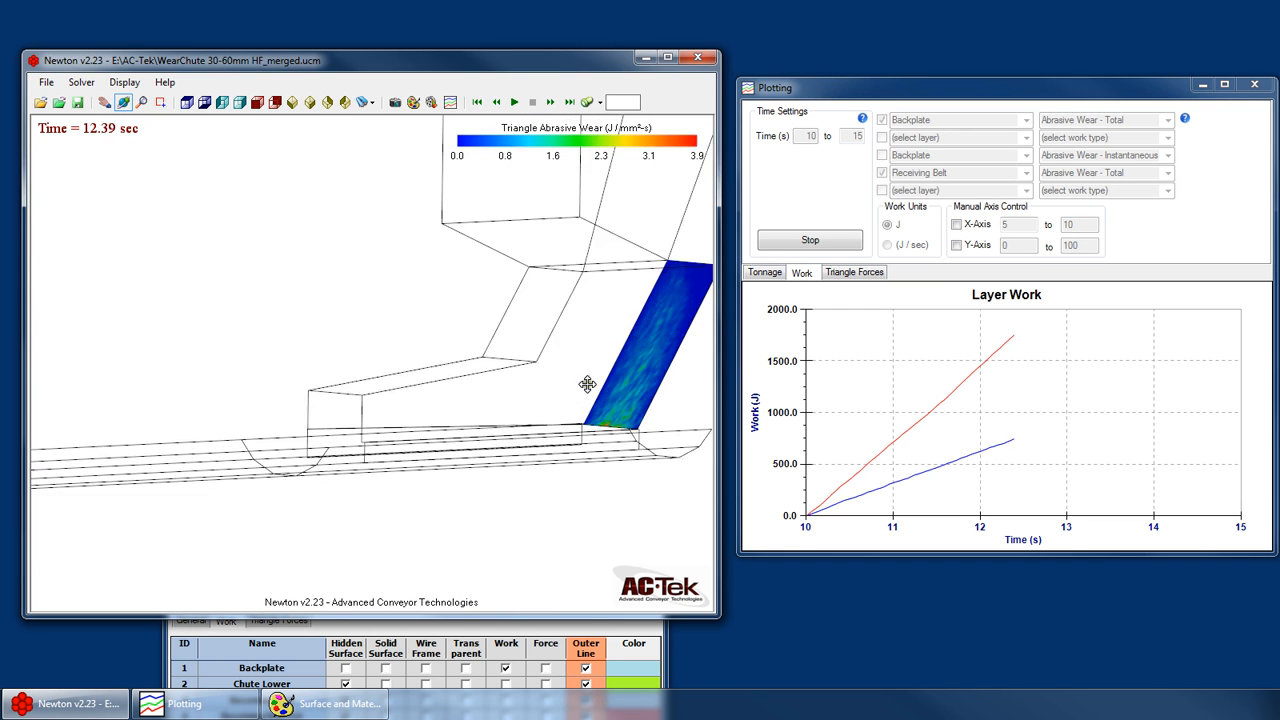
drag(587, 384, 520, 380)
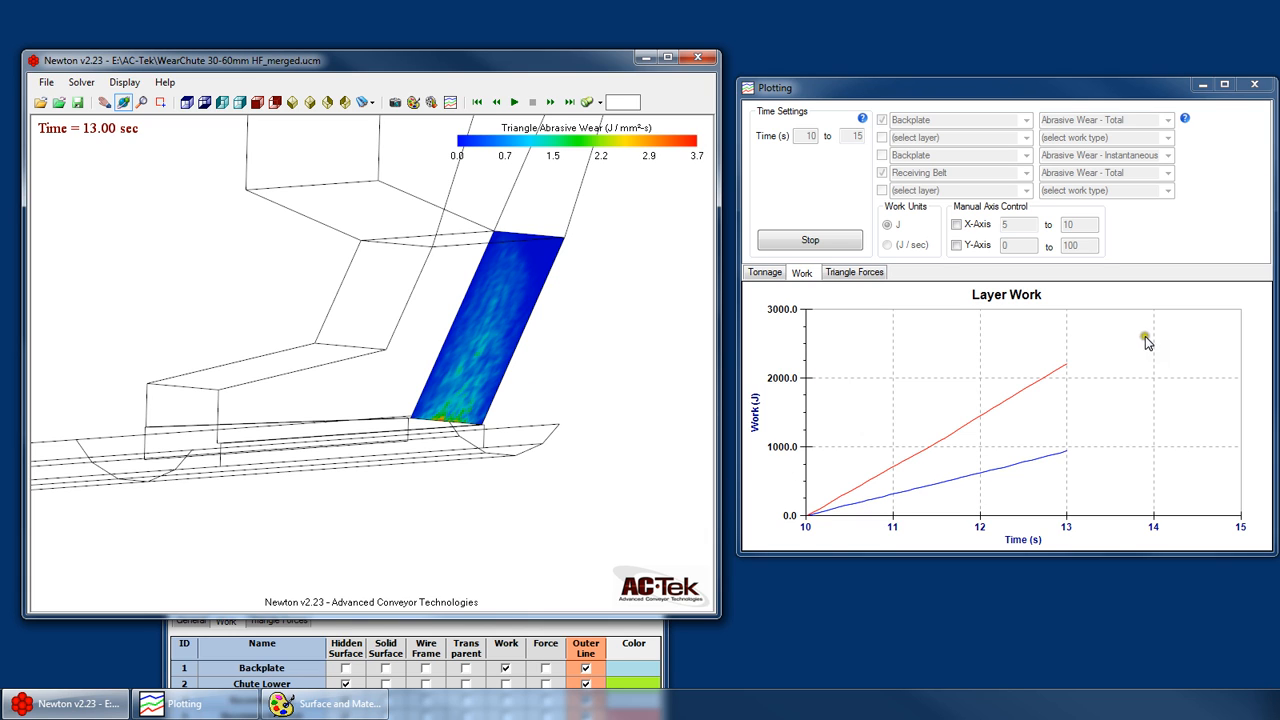
click(809, 243)
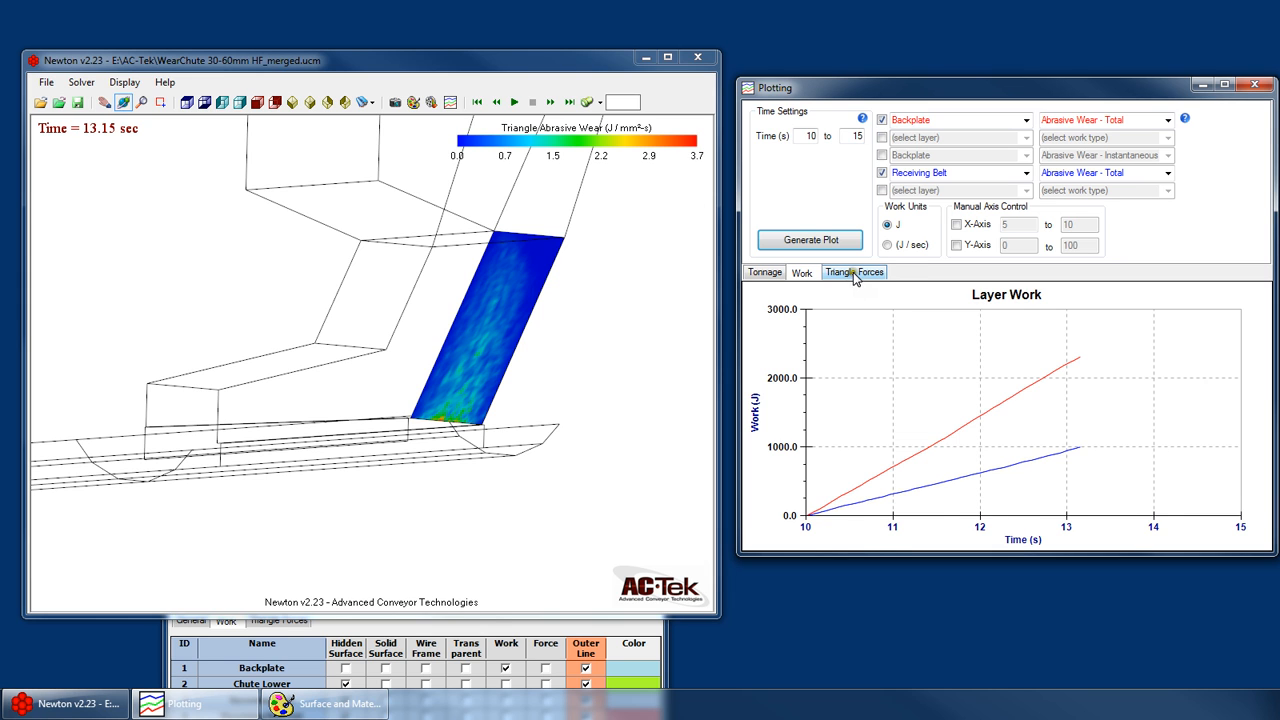
- Open the triangle forces plot settings, hide the Backplate surface and display the Receiving Belt coloured by force
click(853, 272)
click(533, 621)
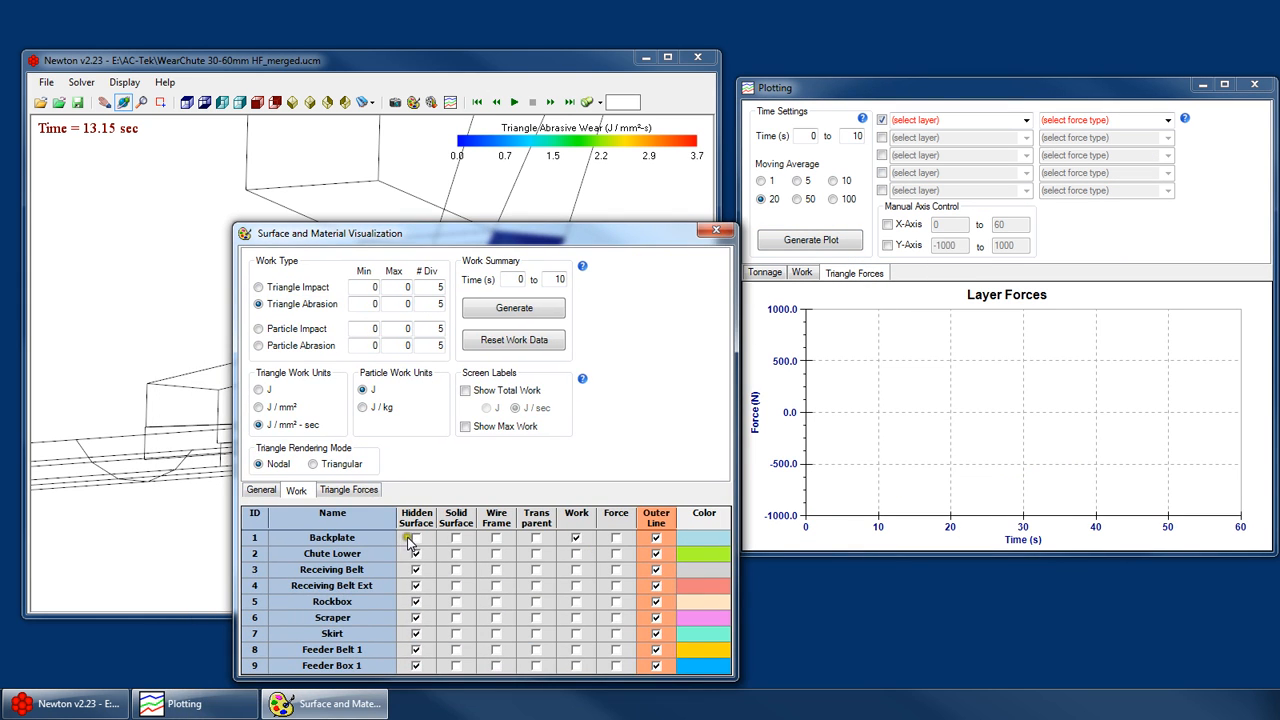
click(616, 569)
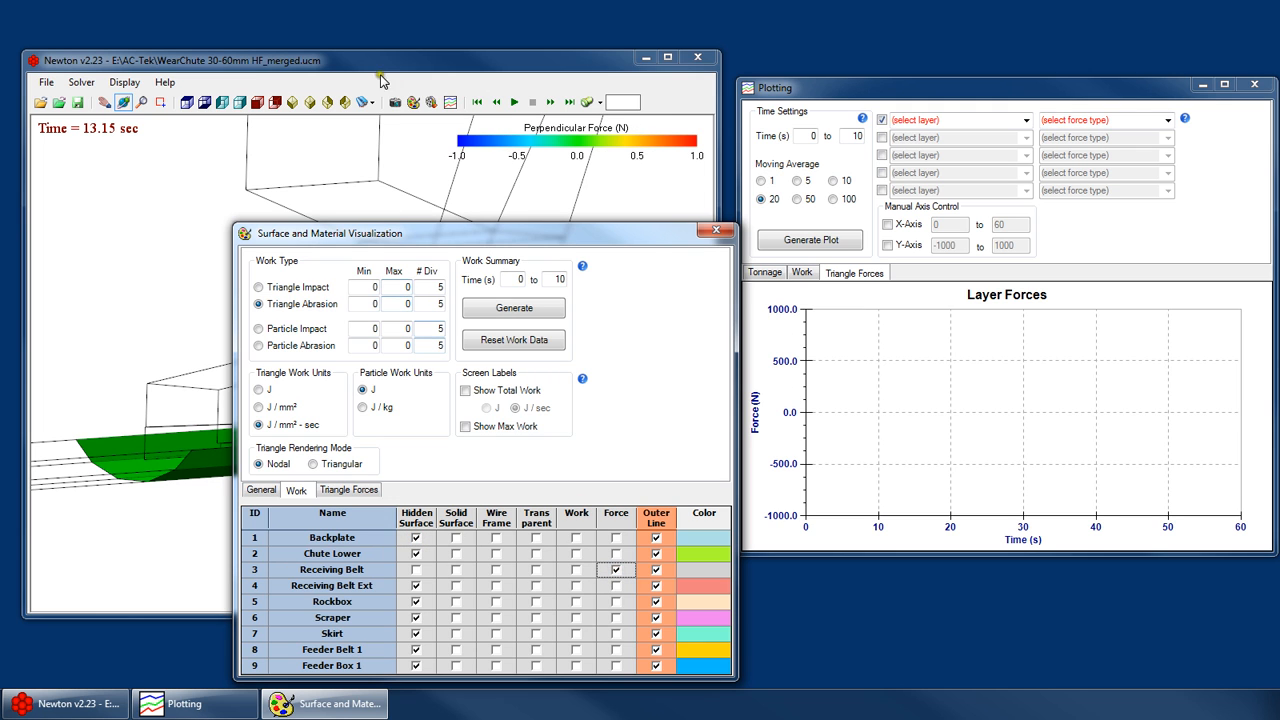
- Show the Receiving Belt enlarged in plan view, rotated 90 degrees clockwise, and move the Surface and Material Visualization window clear of the model
click(190, 104)
right_click(339, 274)
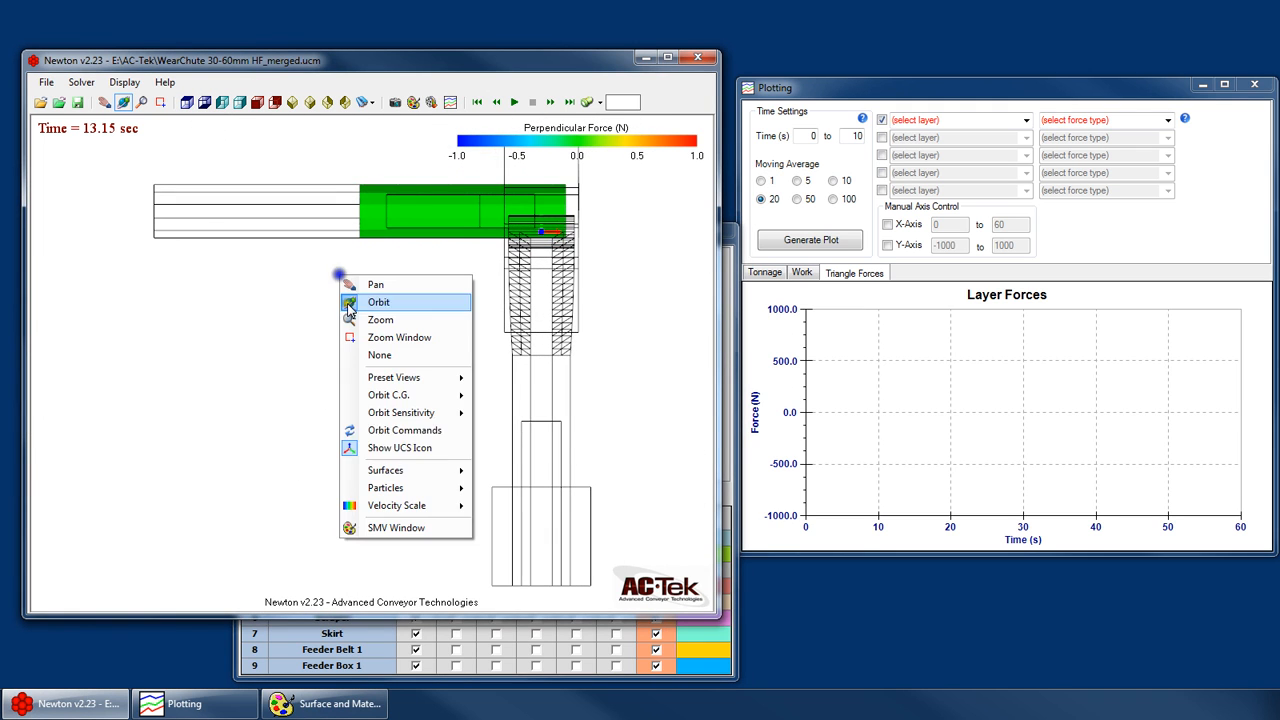
click(440, 430)
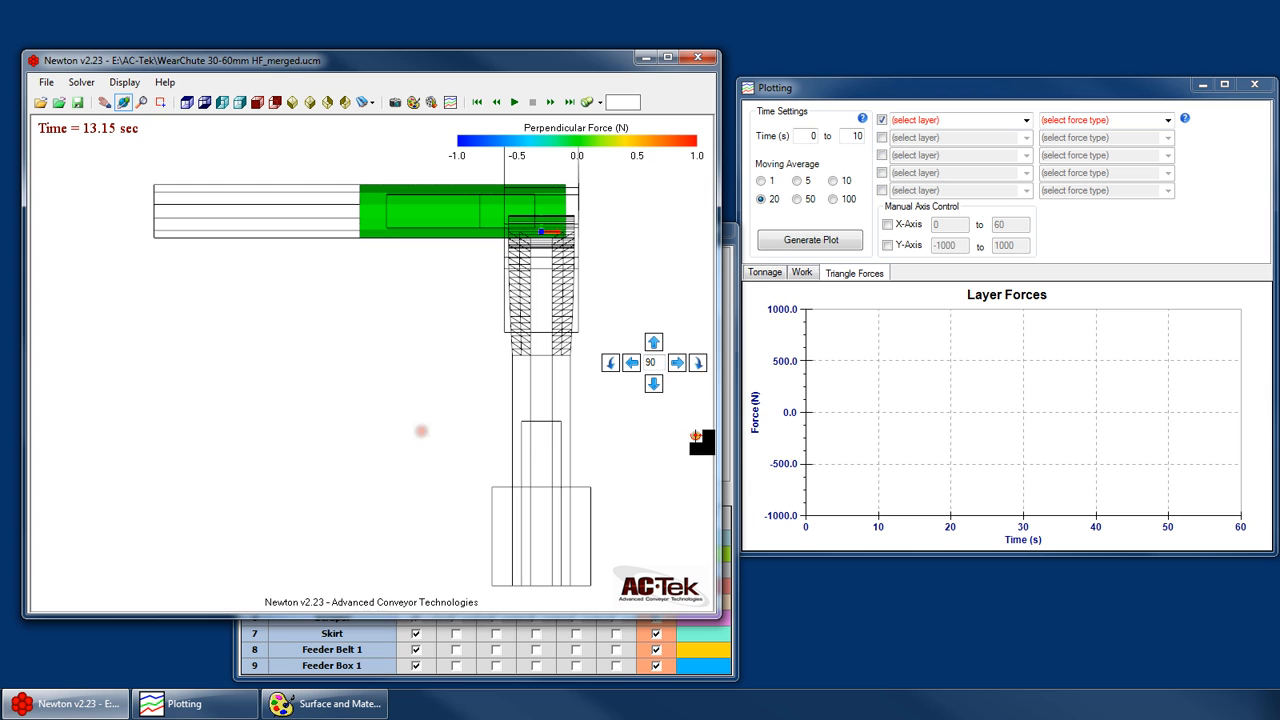
click(699, 364)
right_click(452, 317)
click(470, 320)
drag(523, 496, 388, 437)
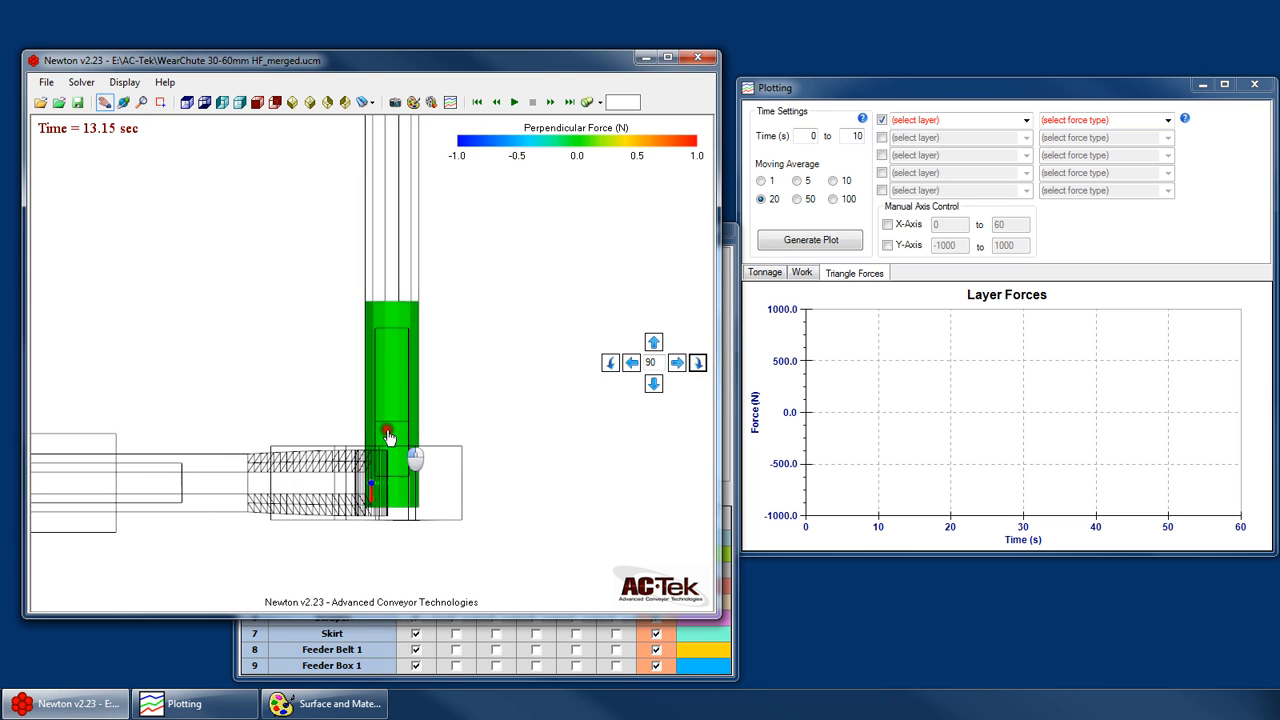
scroll(377, 451, up, 3)
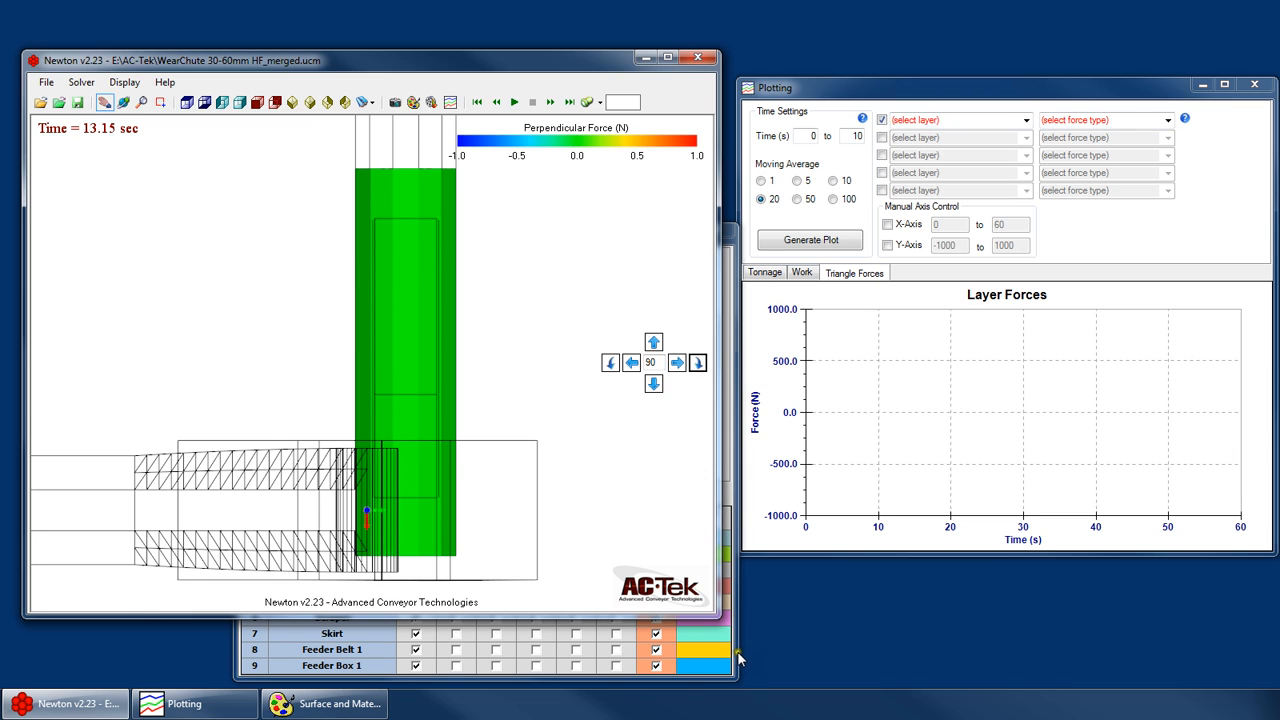
click(250, 660)
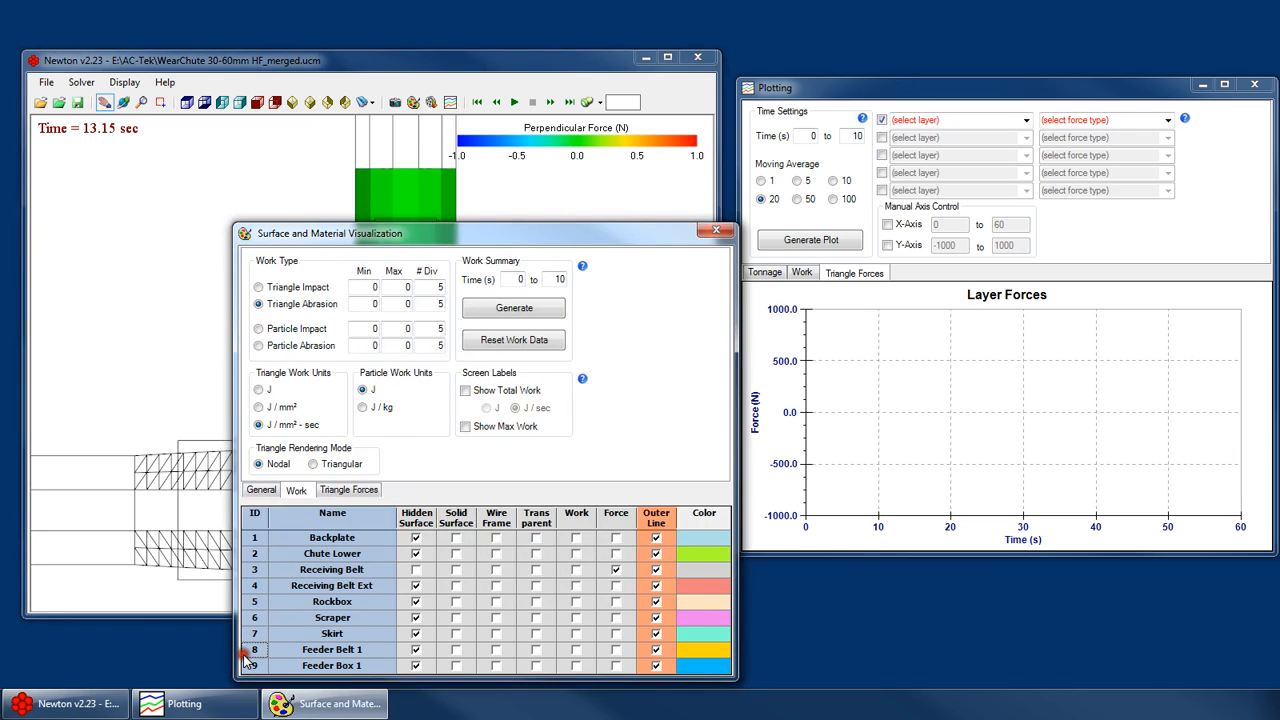
drag(436, 194, 415, 667)
- Set the first force curve to the Receiving Belt layer with Tangential Perpendicular Force
click(1025, 120)
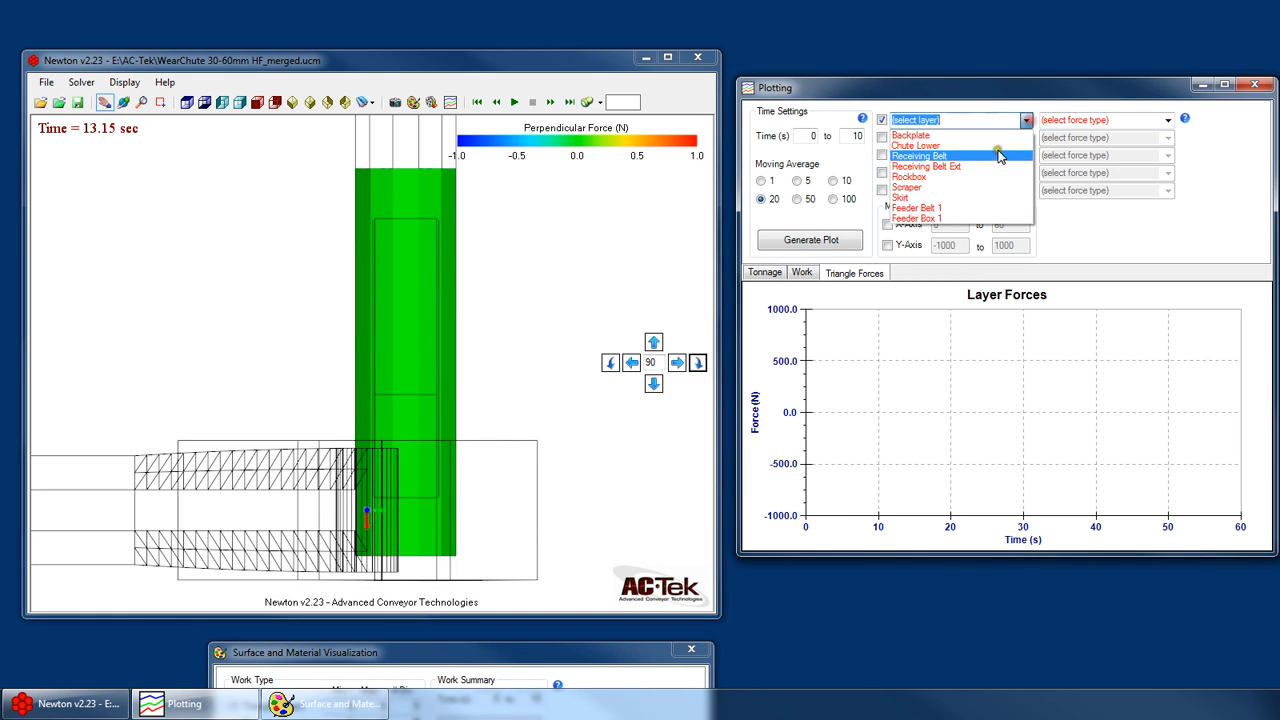
click(990, 157)
click(1165, 121)
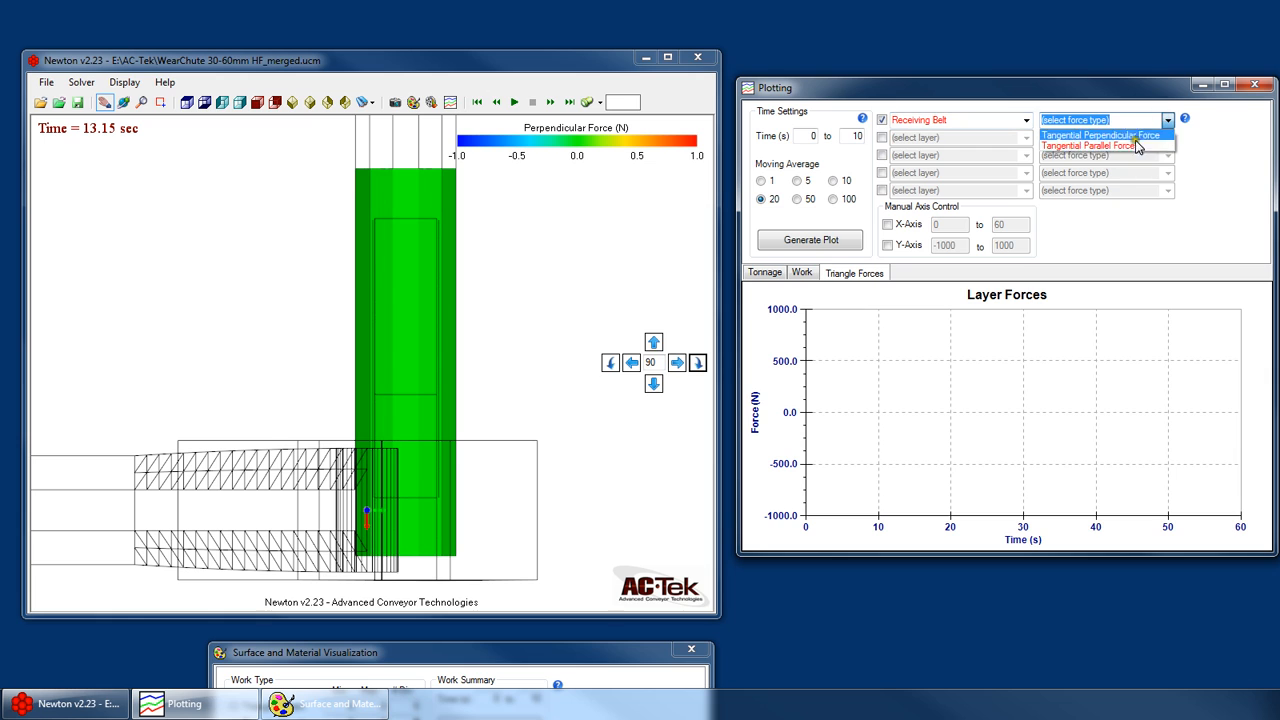
click(1128, 146)
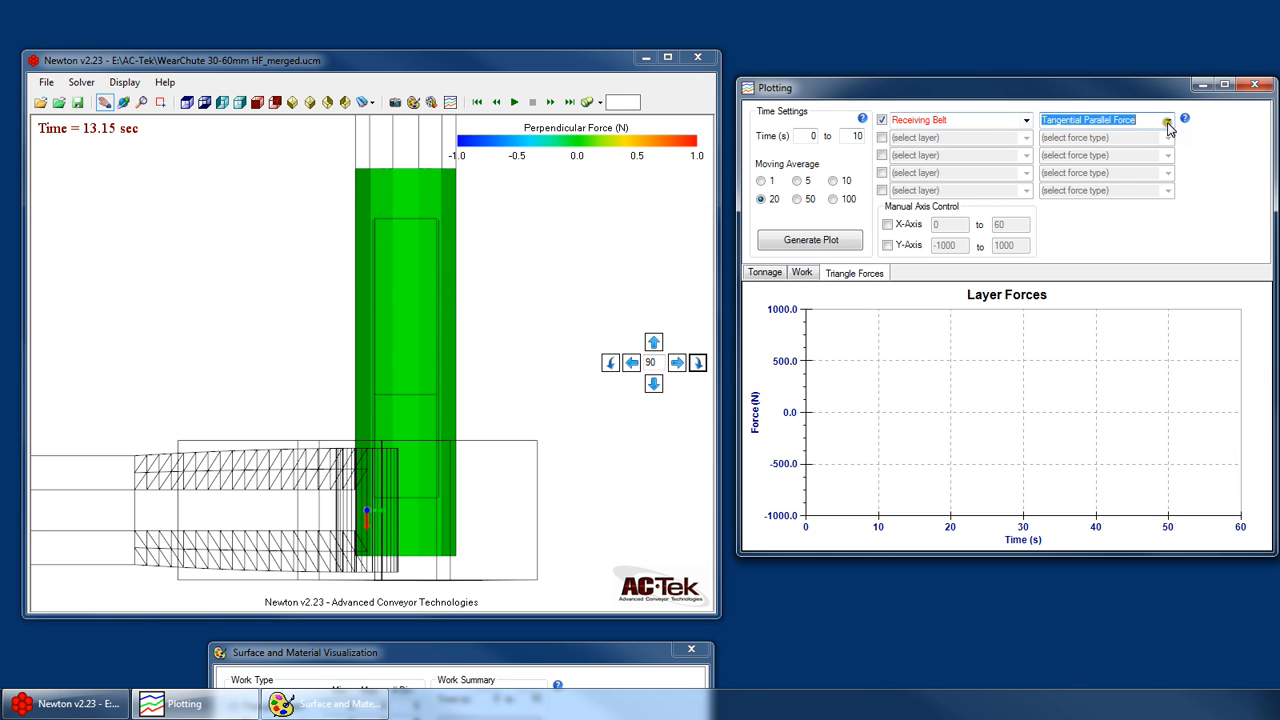
click(1166, 121)
click(1135, 137)
- Add a second Receiving Belt force curve in the fourth plot row with Tangential Parallel Force
click(882, 173)
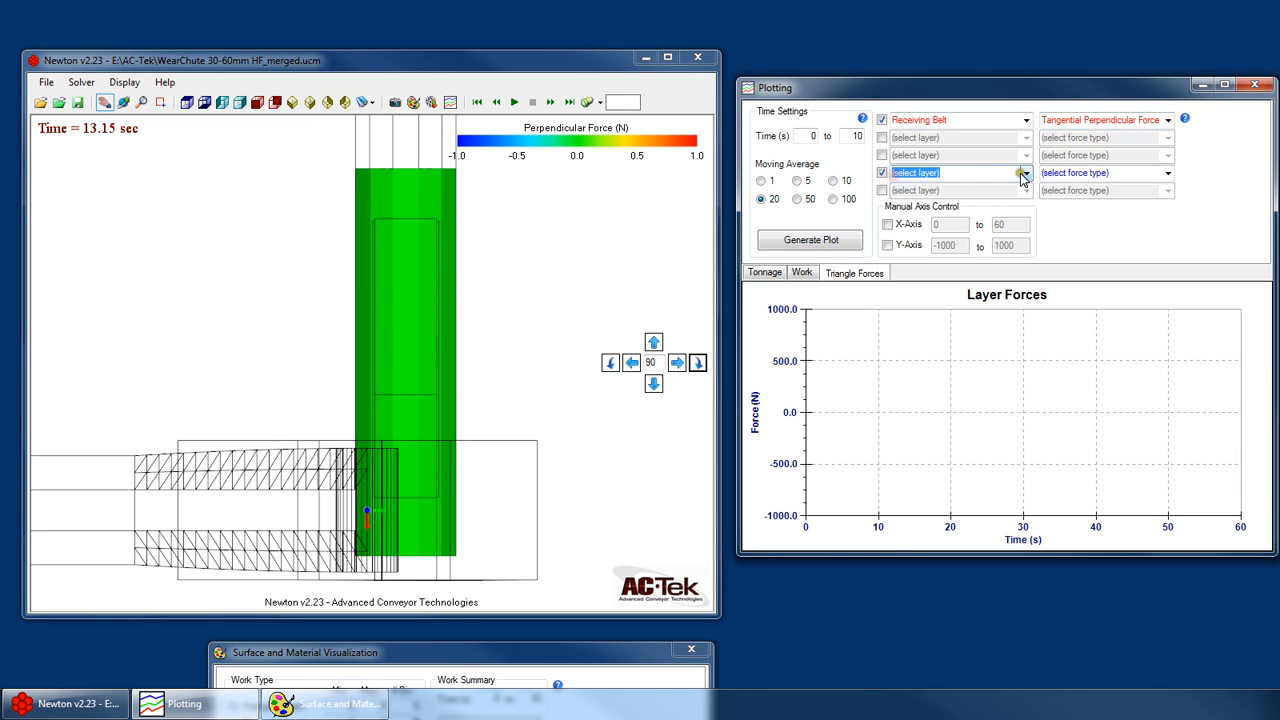
click(1023, 174)
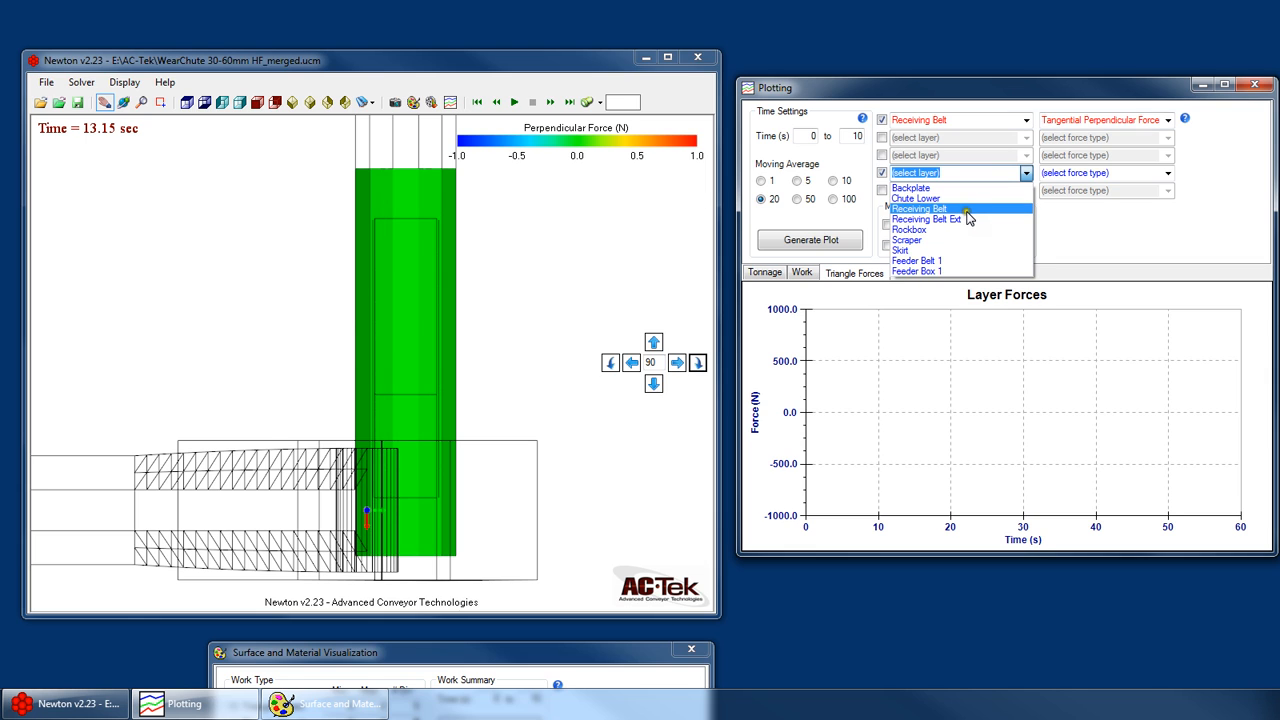
click(966, 208)
click(1167, 173)
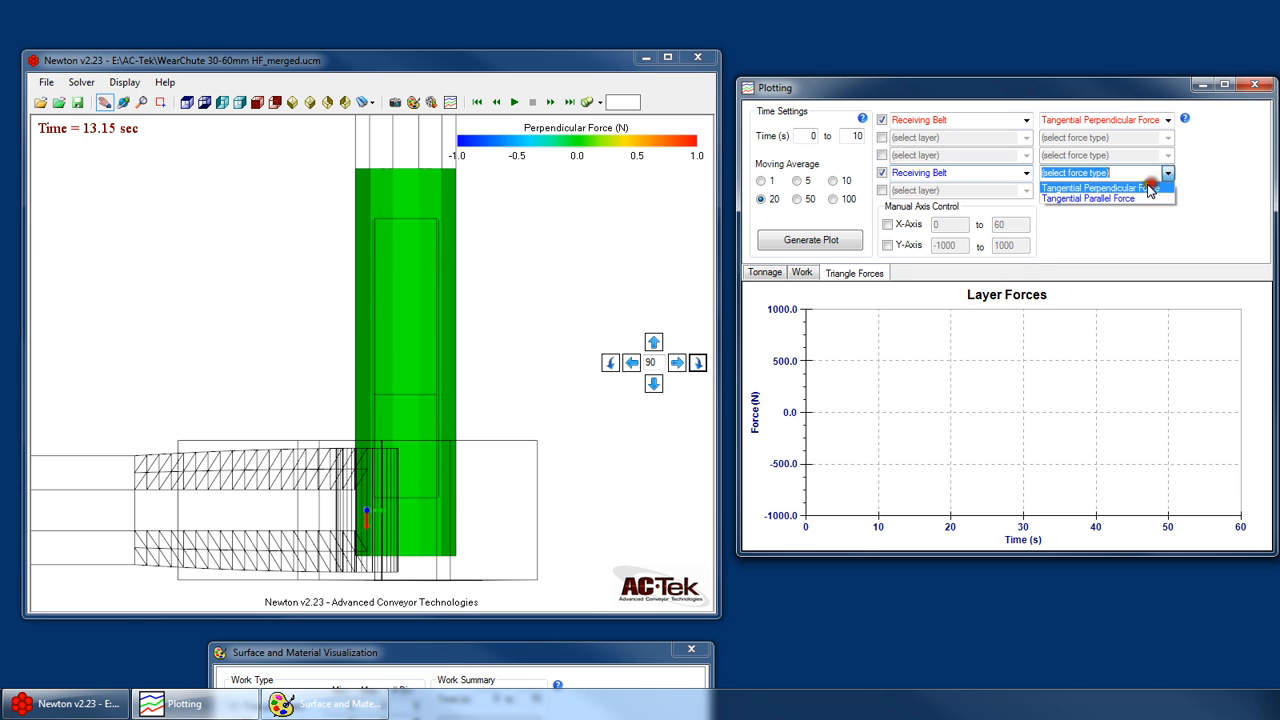
click(1112, 199)
- Set the force plot's time range to 10 to 20 s and generate the plot
click(802, 136)
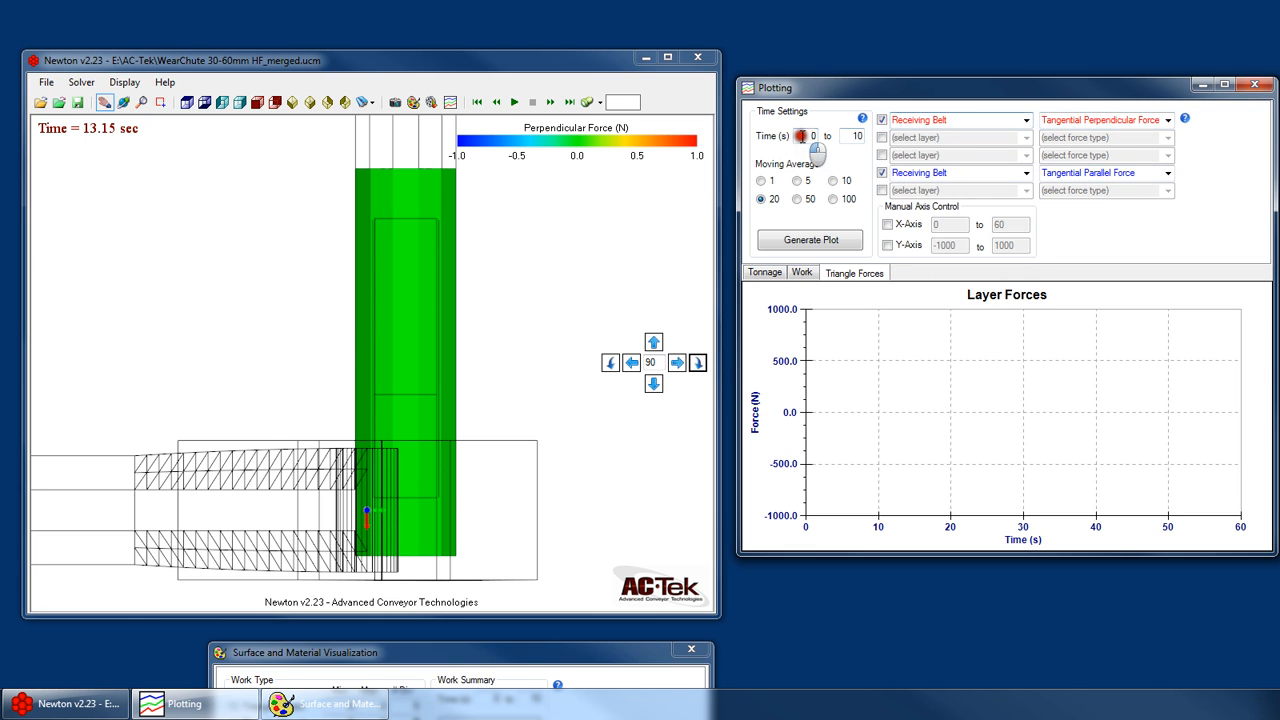
double_click(806, 138)
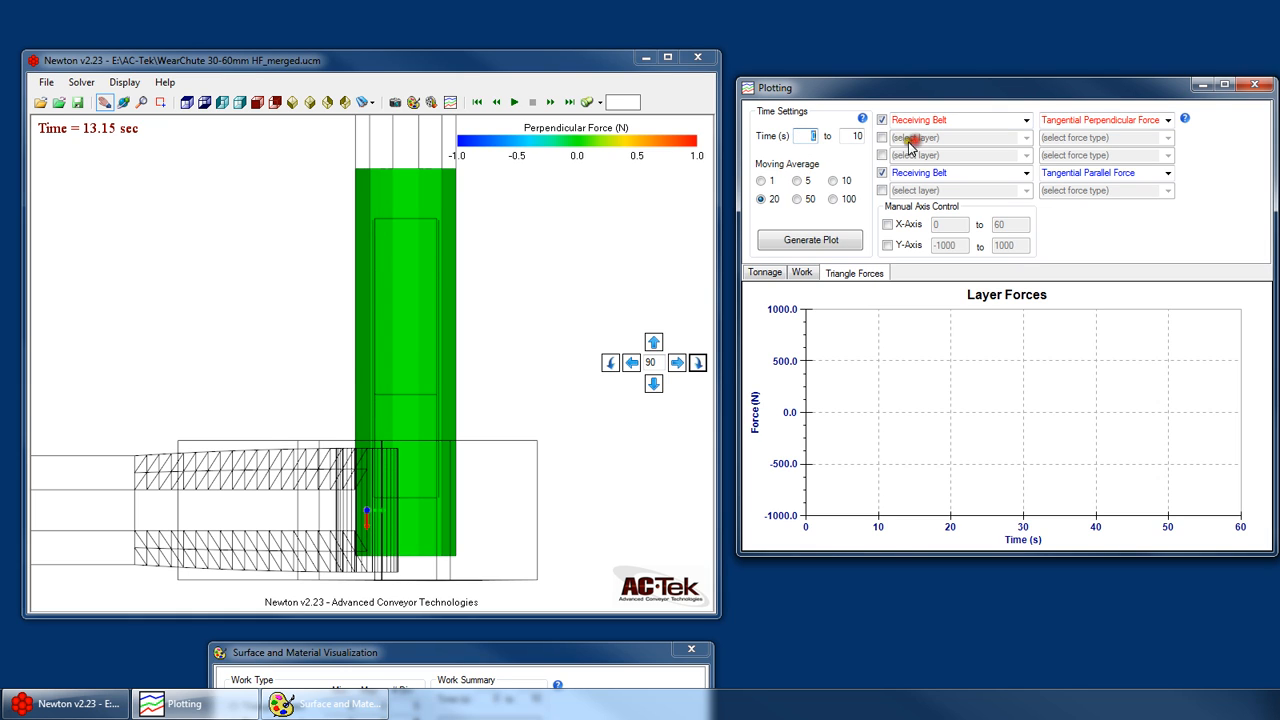
drag(847, 136, 892, 137)
text(20)
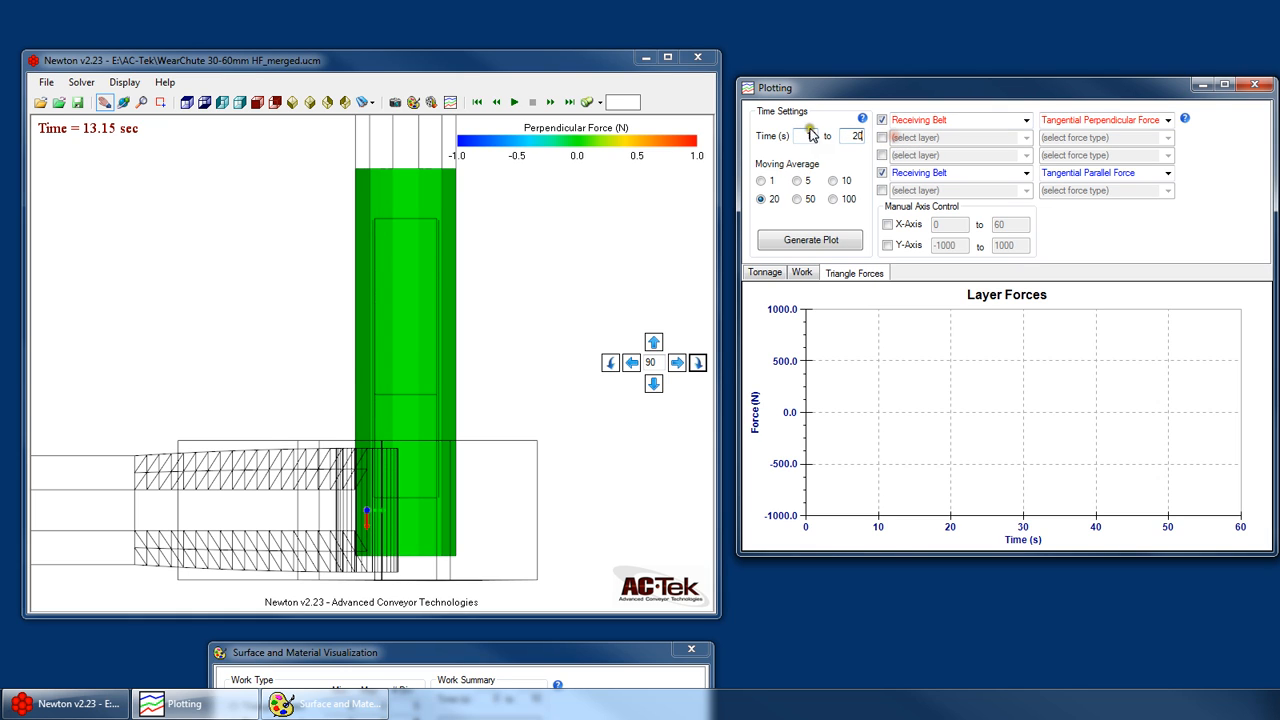
click(807, 134)
click(819, 238)
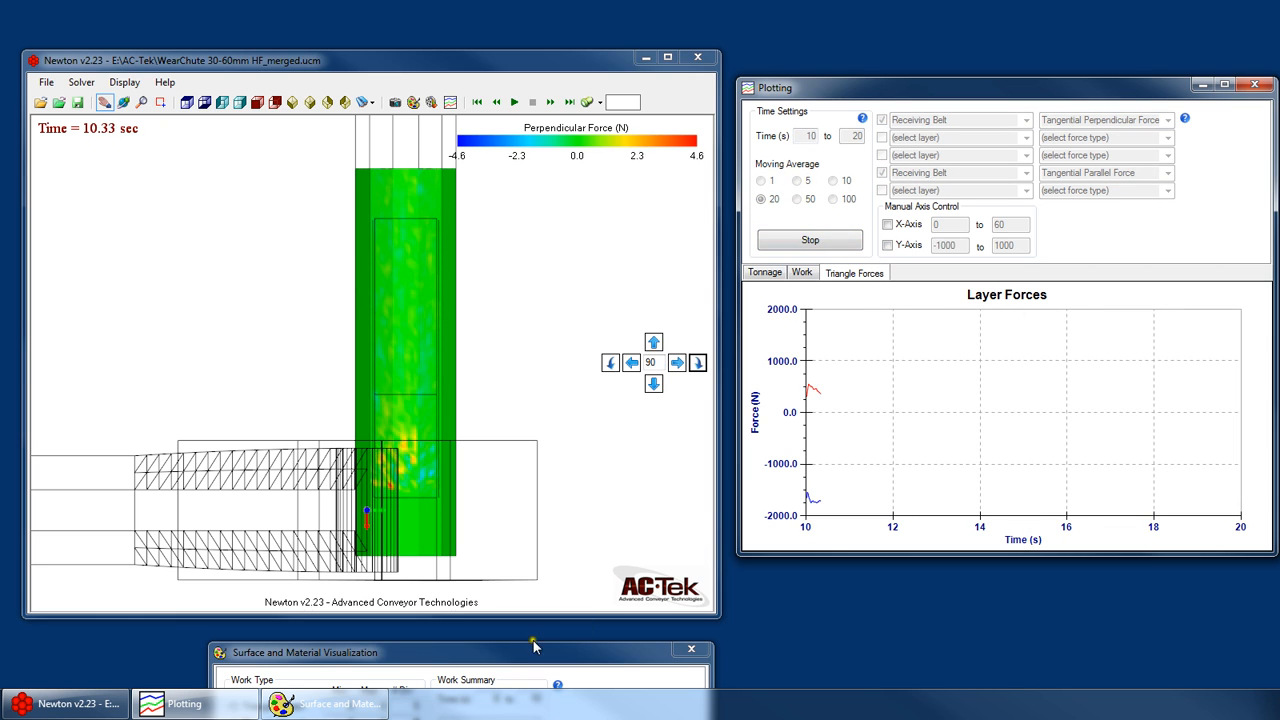
- Bring up the triangle forces settings for surface visualization, check the exponential filtering, and move the window clear of the model
drag(536, 652, 543, 291)
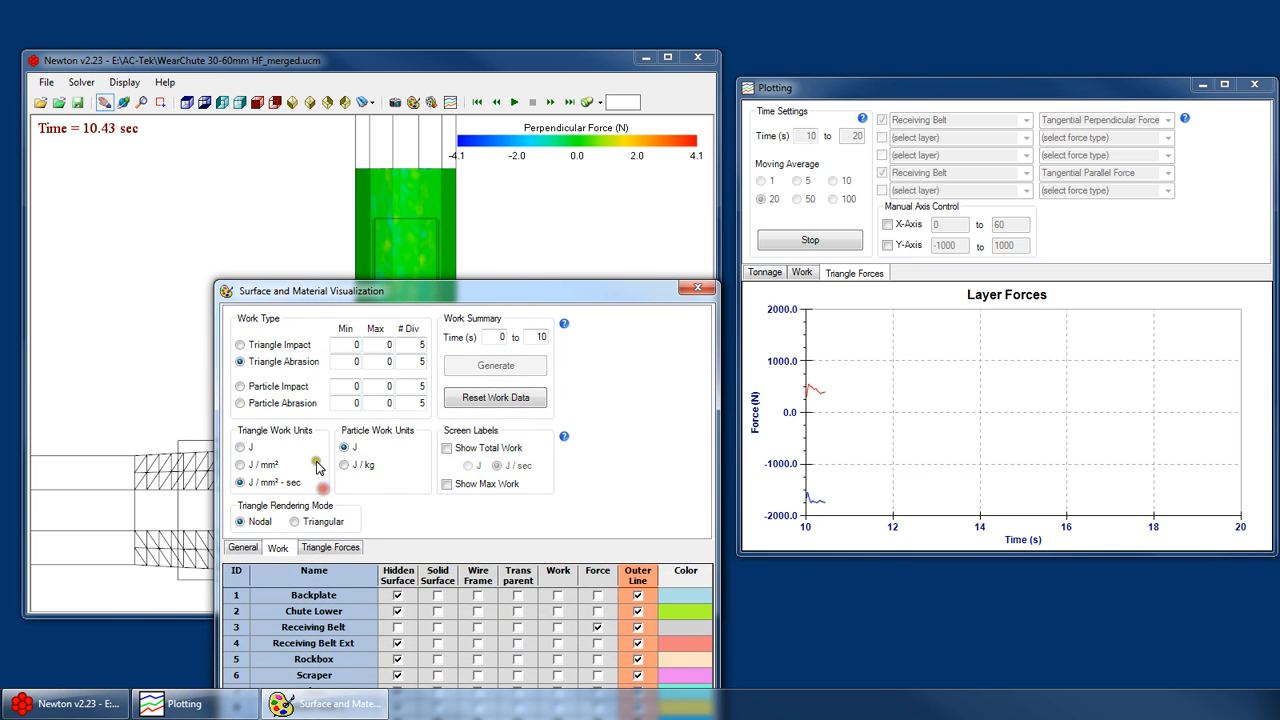
click(331, 548)
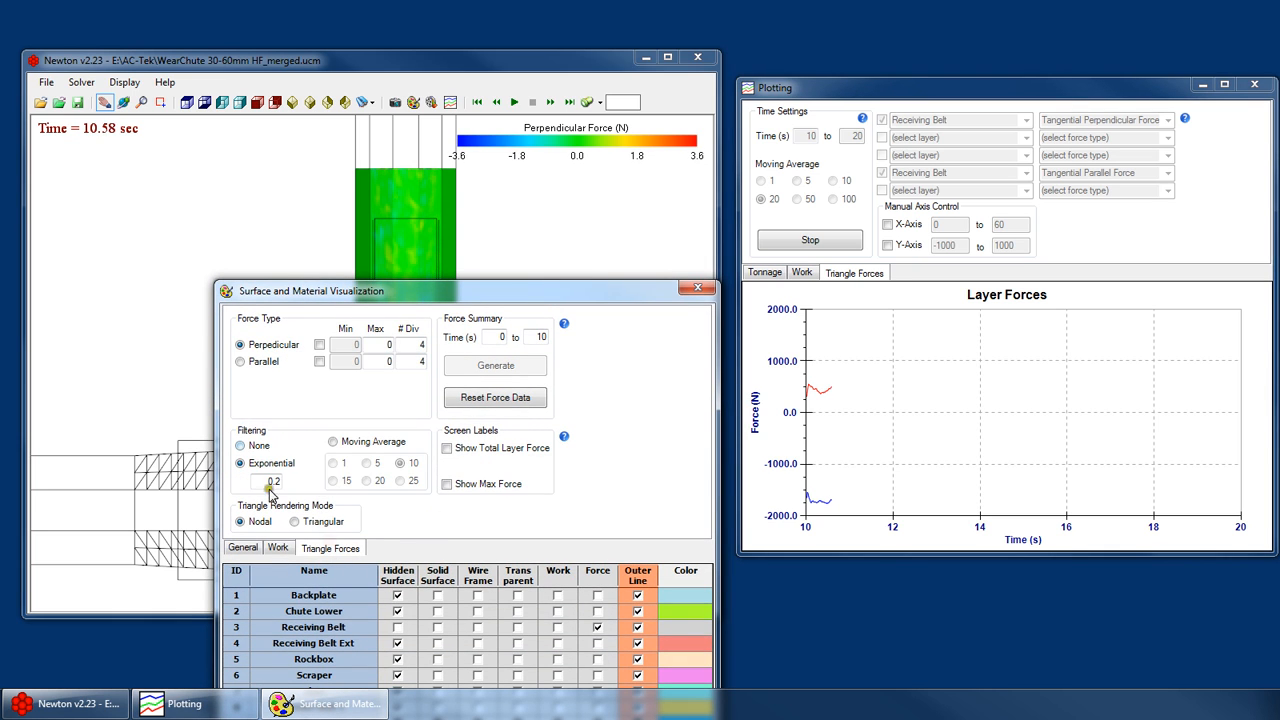
drag(437, 290, 446, 652)
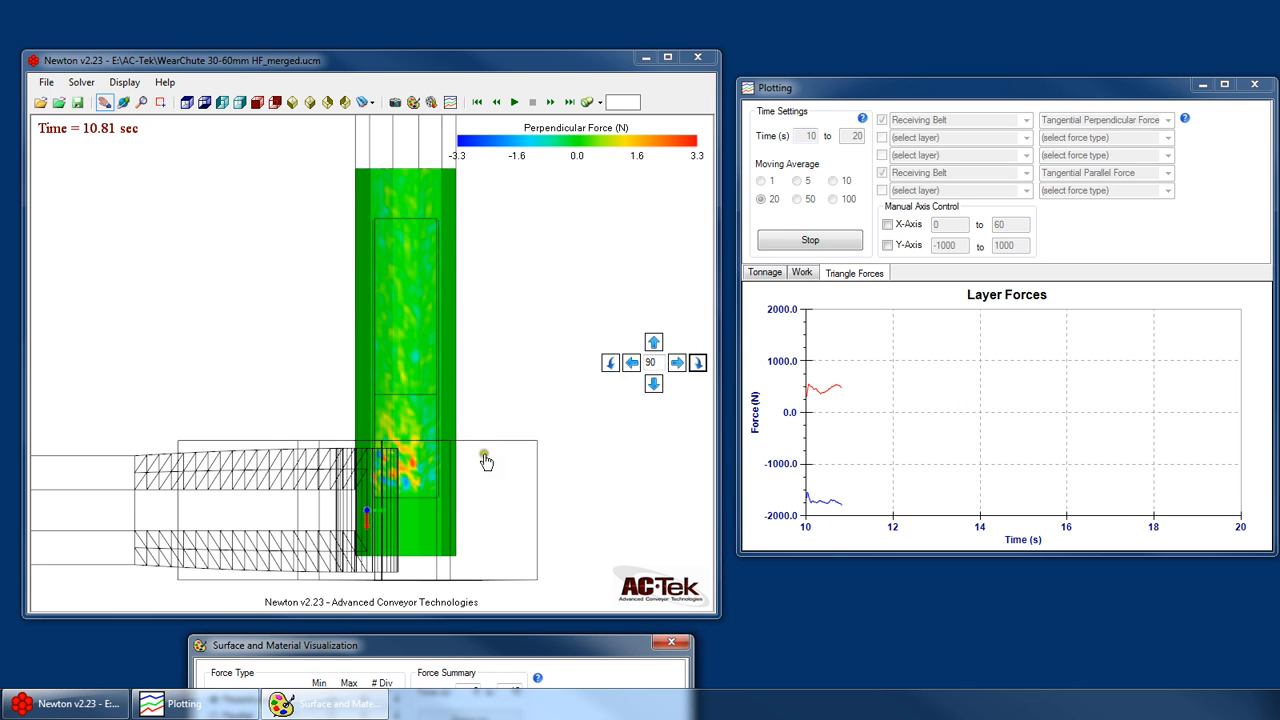
- Turn on the total layer force label for the model and move the visualization window out of the way
drag(533, 651, 384, 498)
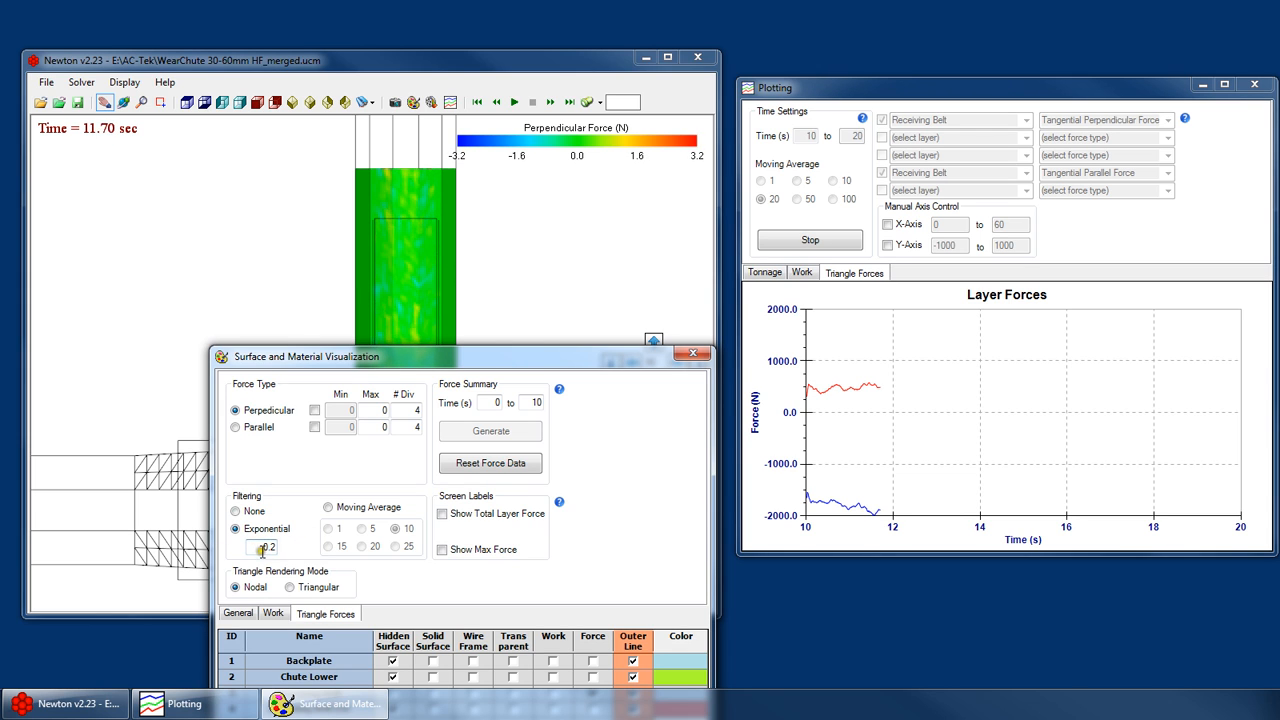
drag(505, 360, 738, 265)
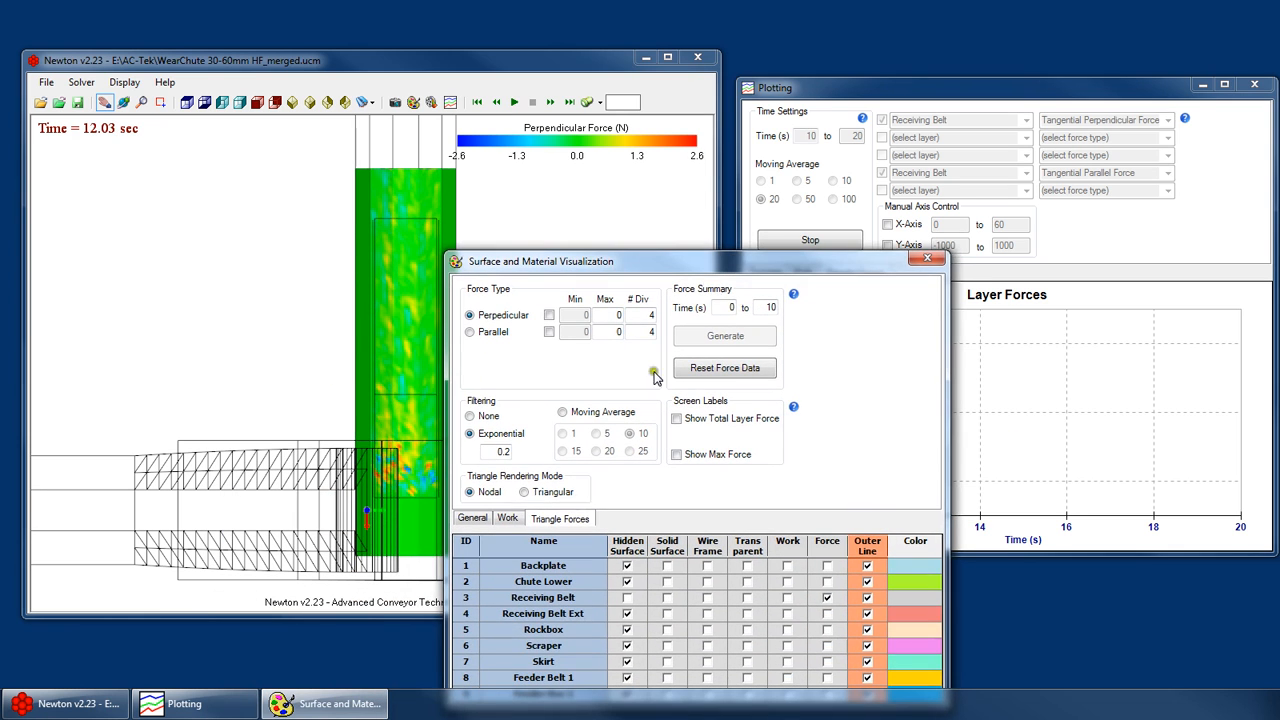
click(734, 418)
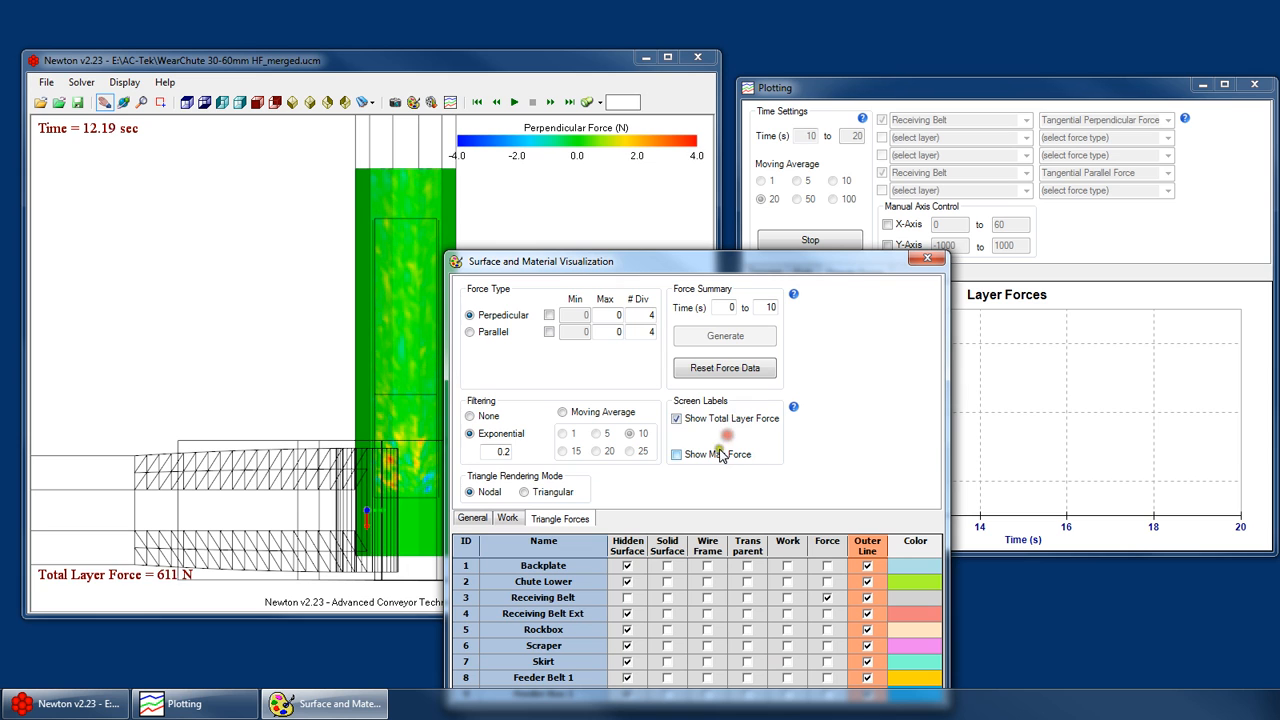
drag(809, 267, 645, 646)
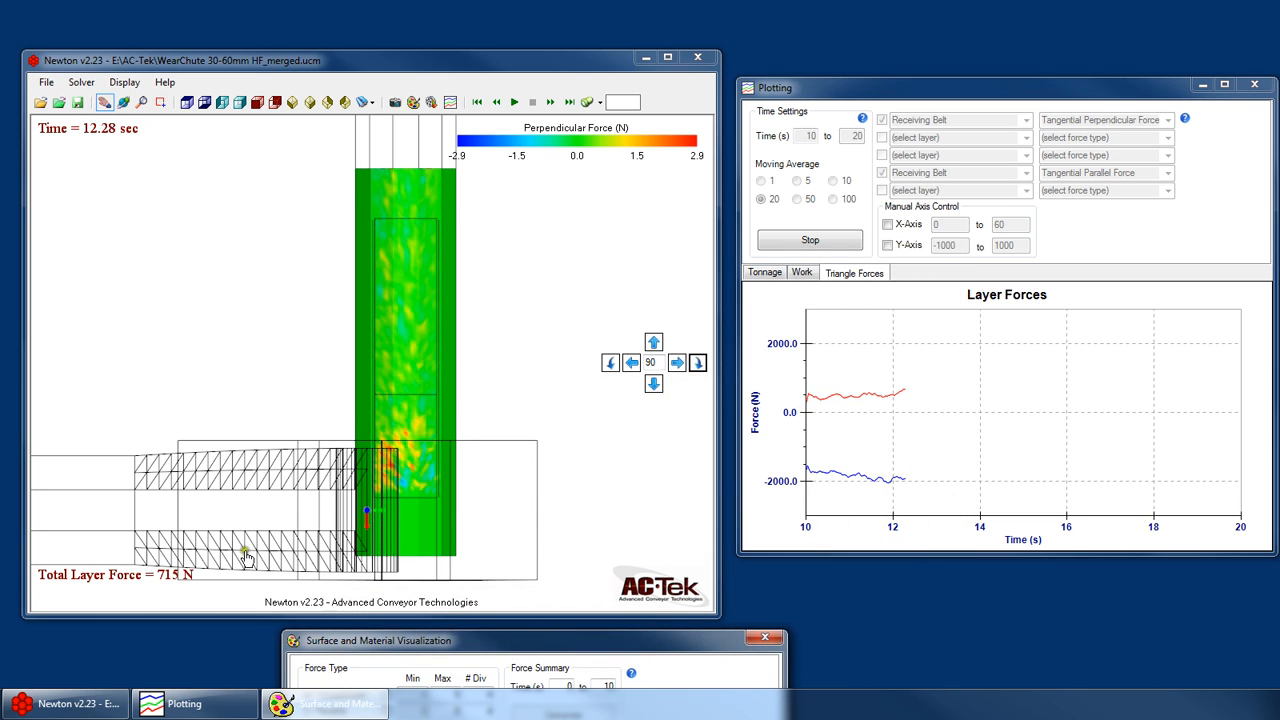
- Colour the Receiving Belt by parallel force and move the visualization window clear of the model
drag(412, 407, 441, 365)
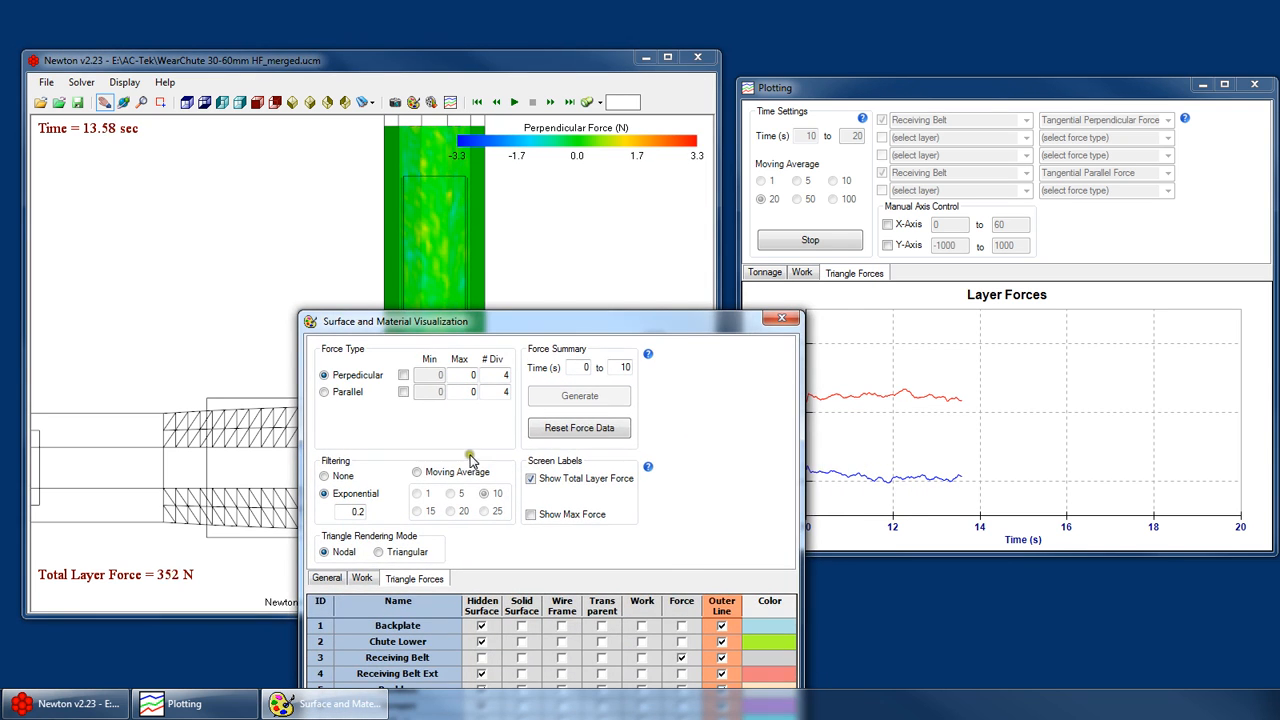
click(325, 392)
drag(434, 328, 422, 668)
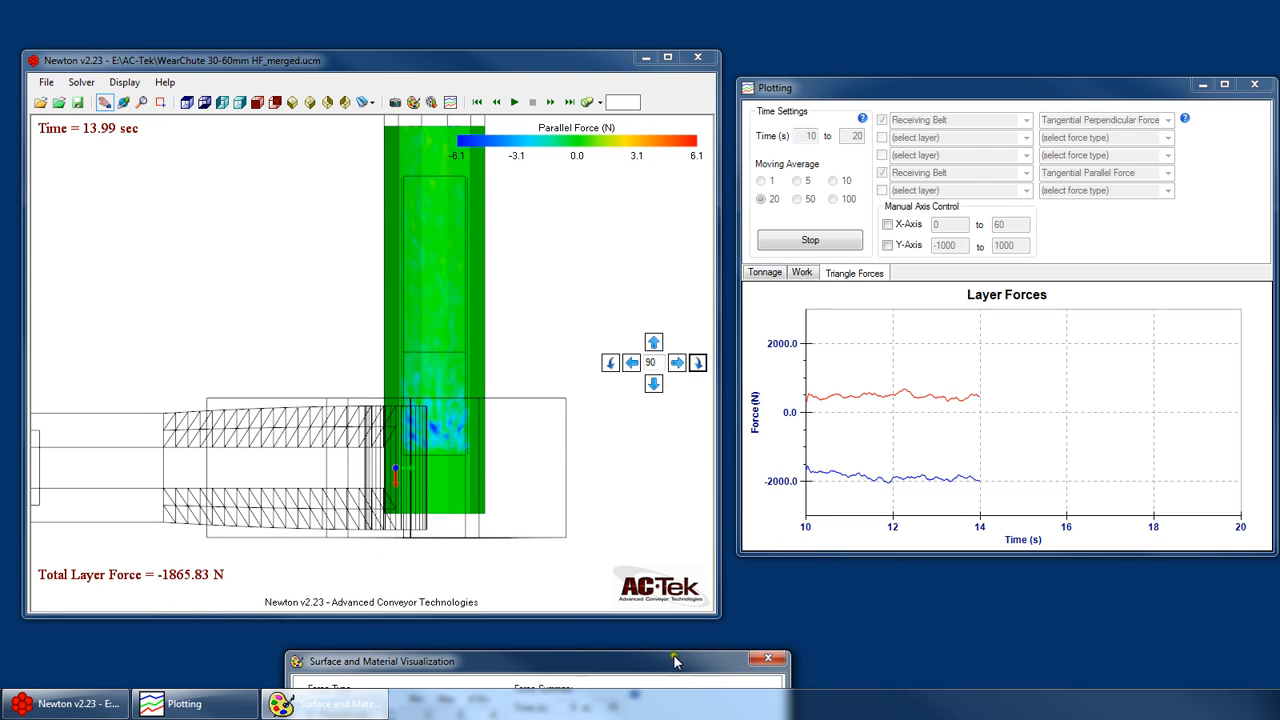
- Stop the running force plot and regenerate it with a moving average of 1, keeping the model unobstructed
click(835, 234)
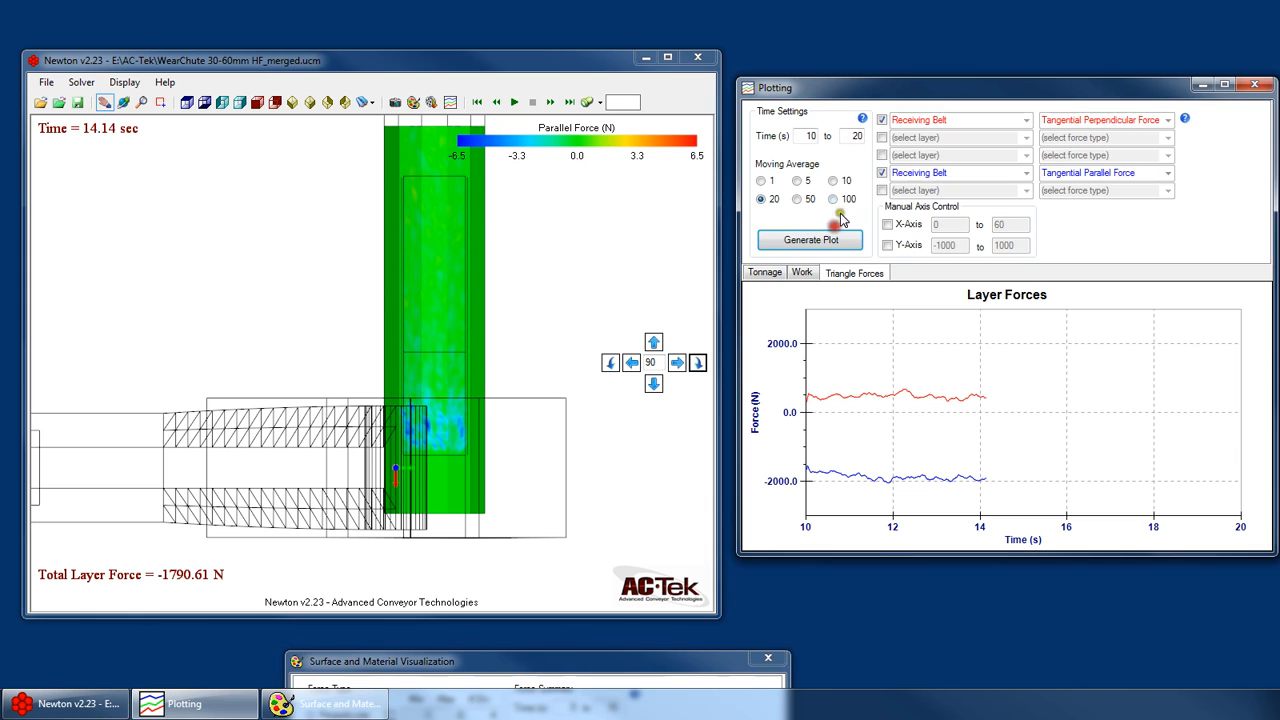
click(830, 199)
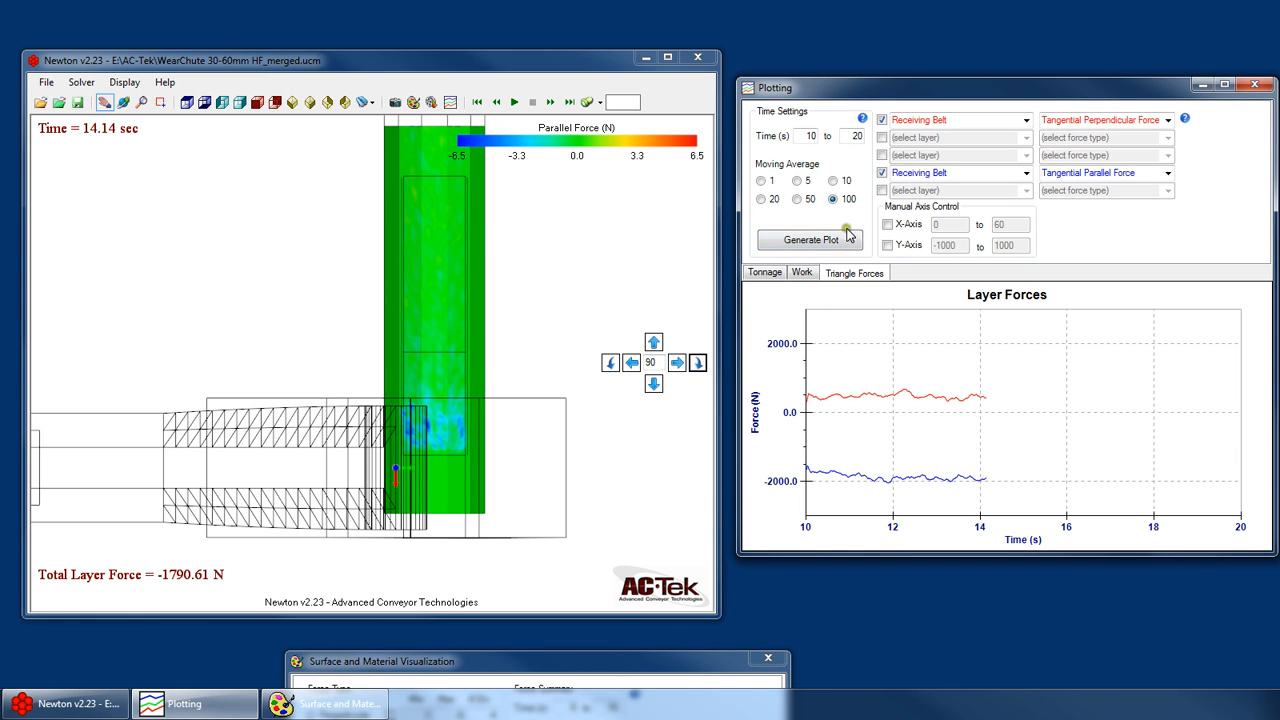
click(764, 181)
click(799, 246)
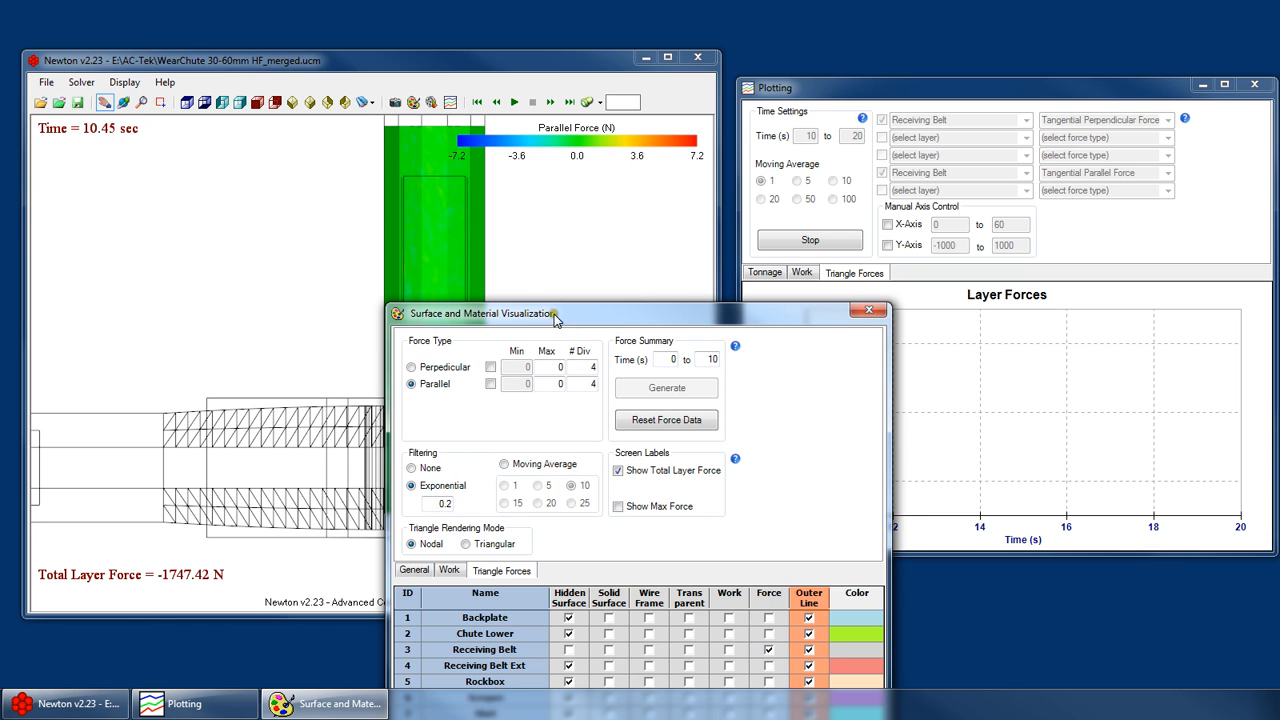
drag(555, 318, 463, 649)
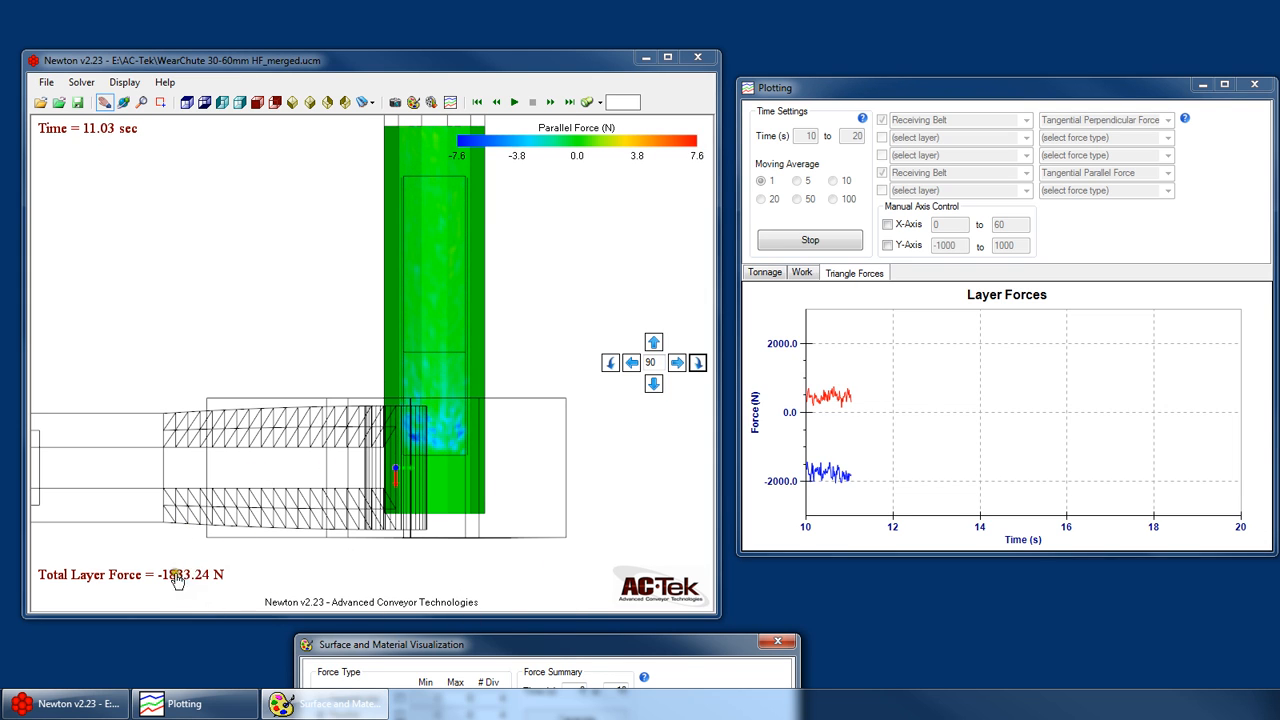
- Stop the force plot and regenerate it with a moving average of 100
click(822, 242)
click(833, 199)
click(830, 240)
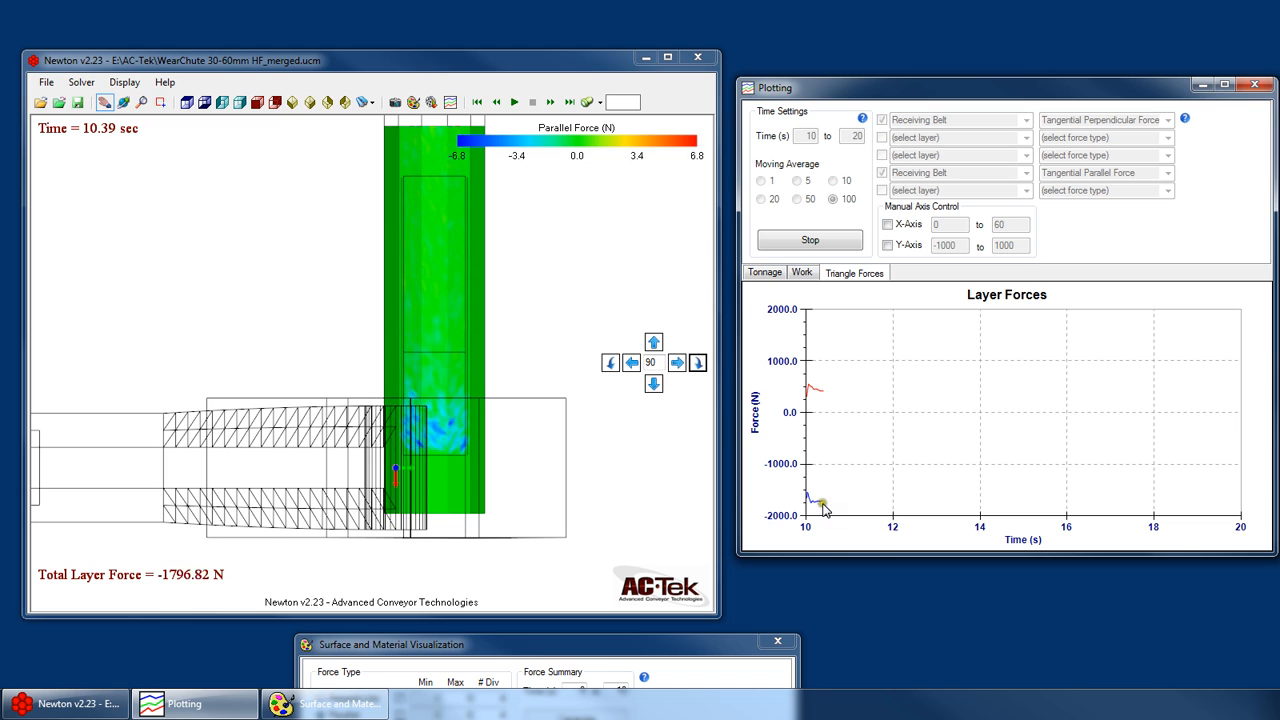
- Return the force plot's moving average to 1, generate the curves again and stop the plot after a short run
click(767, 179)
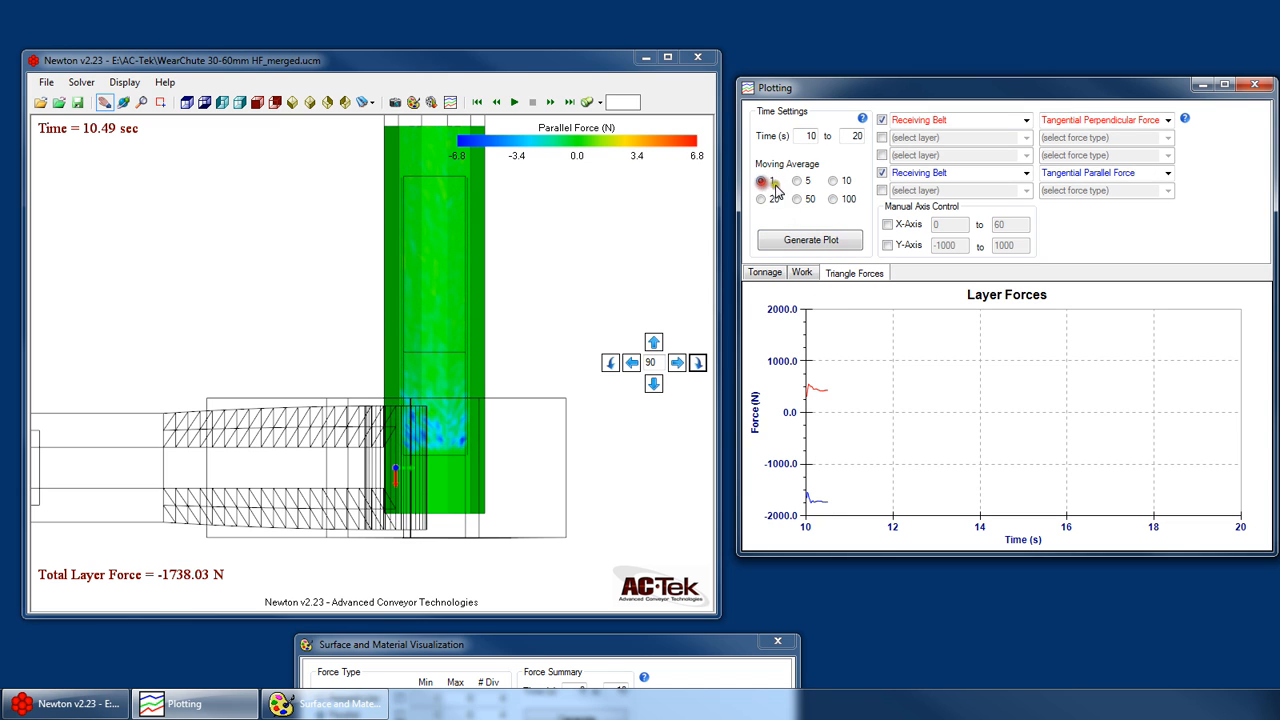
click(846, 244)
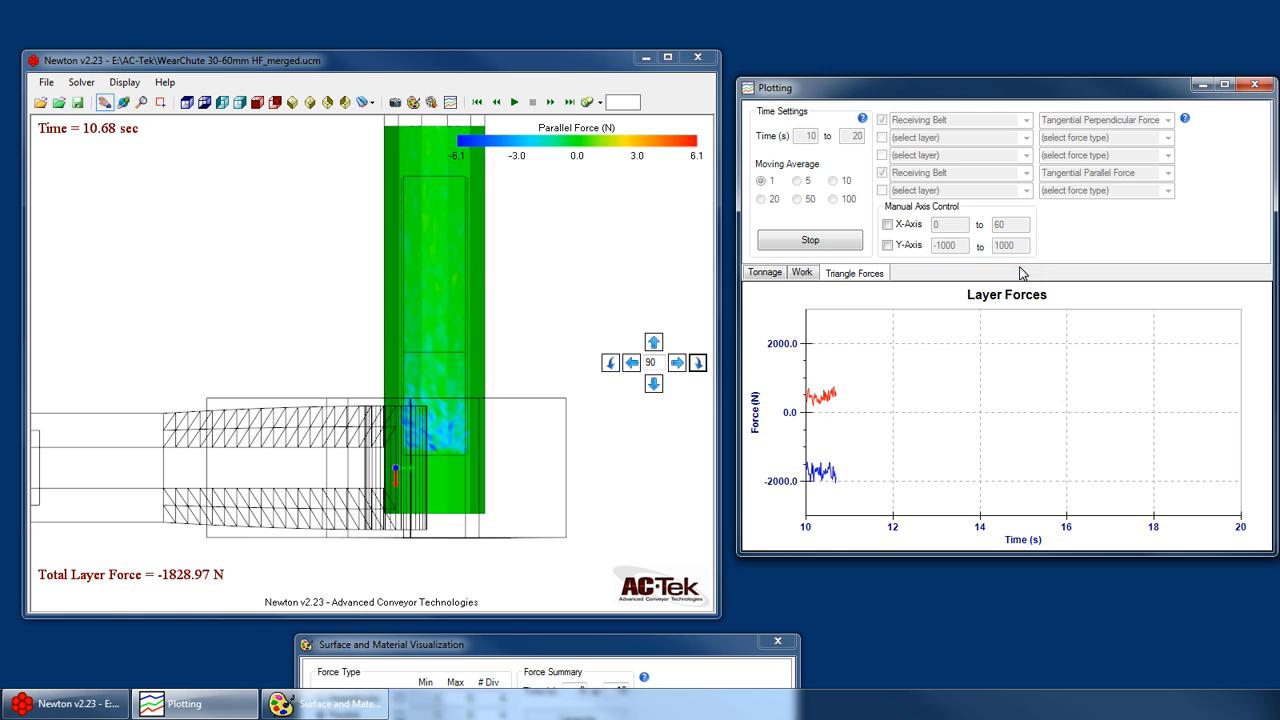
click(856, 248)
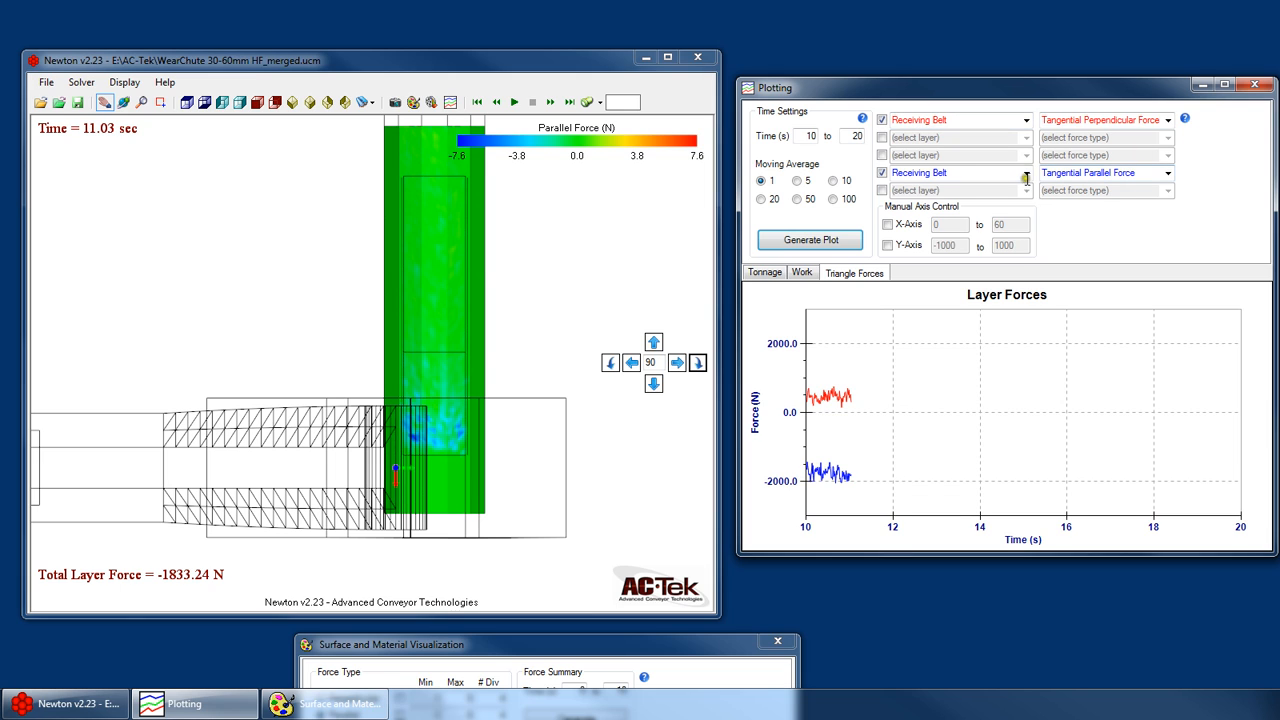
- Disable the Receiving Belt perpendicular force curve, add a Backplate curve with Tangential Parallel Force in the fifth row, and generate the plot
click(881, 120)
click(881, 190)
click(1026, 190)
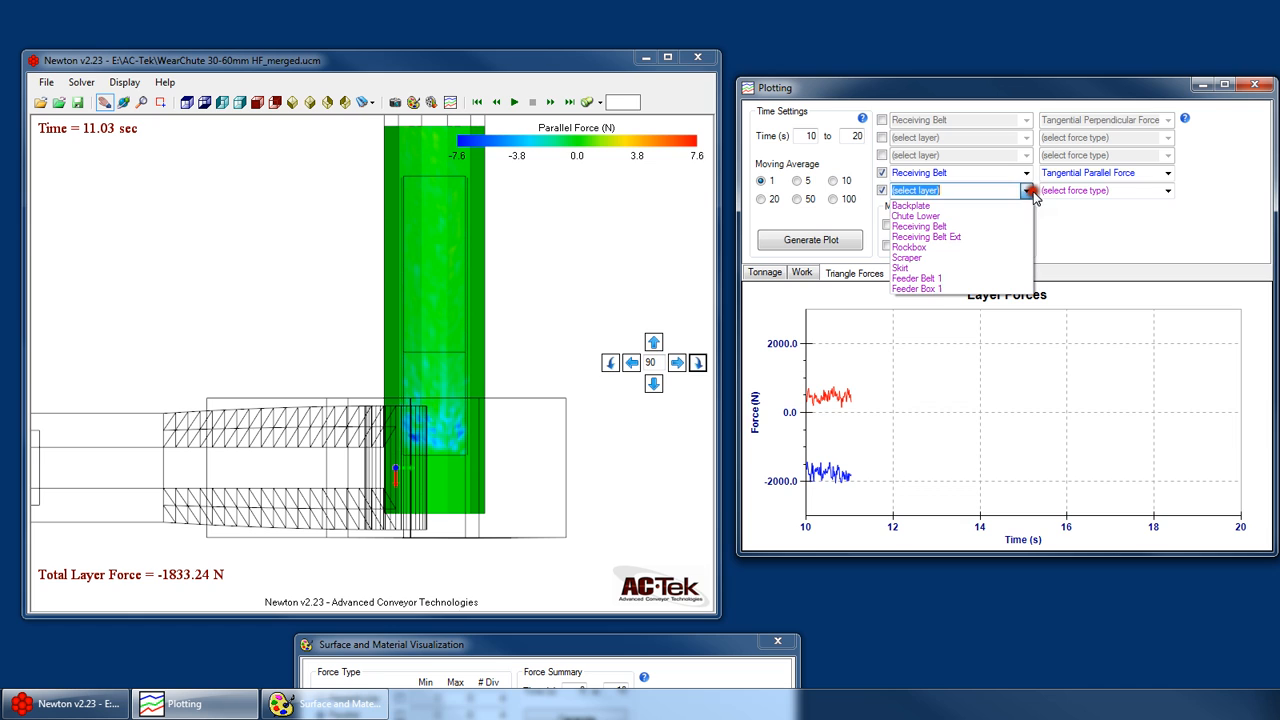
click(965, 213)
click(1110, 190)
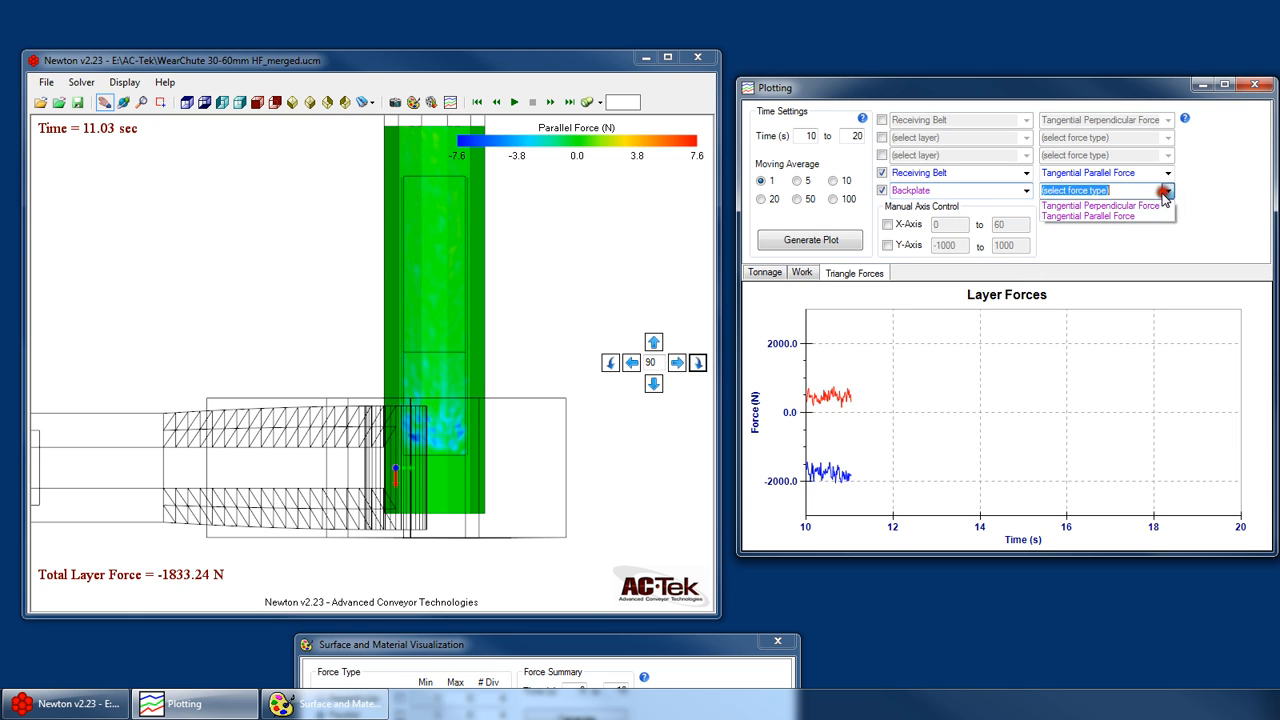
click(1126, 211)
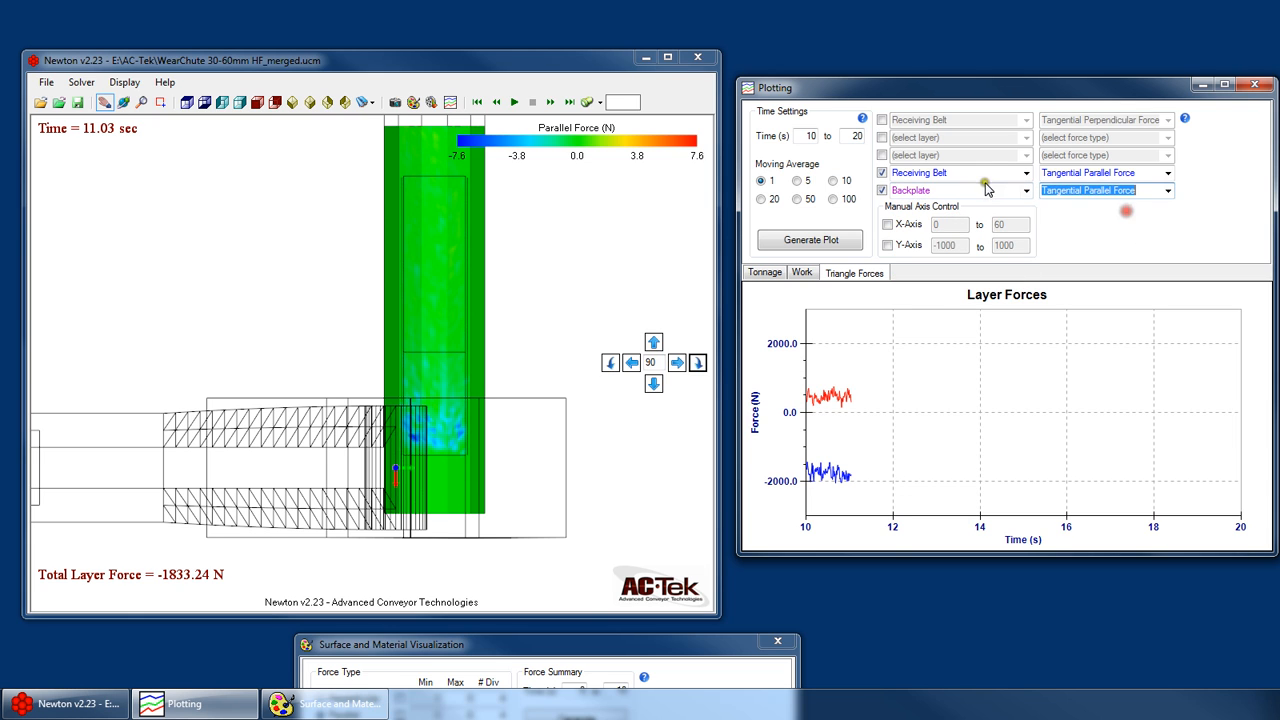
click(830, 241)
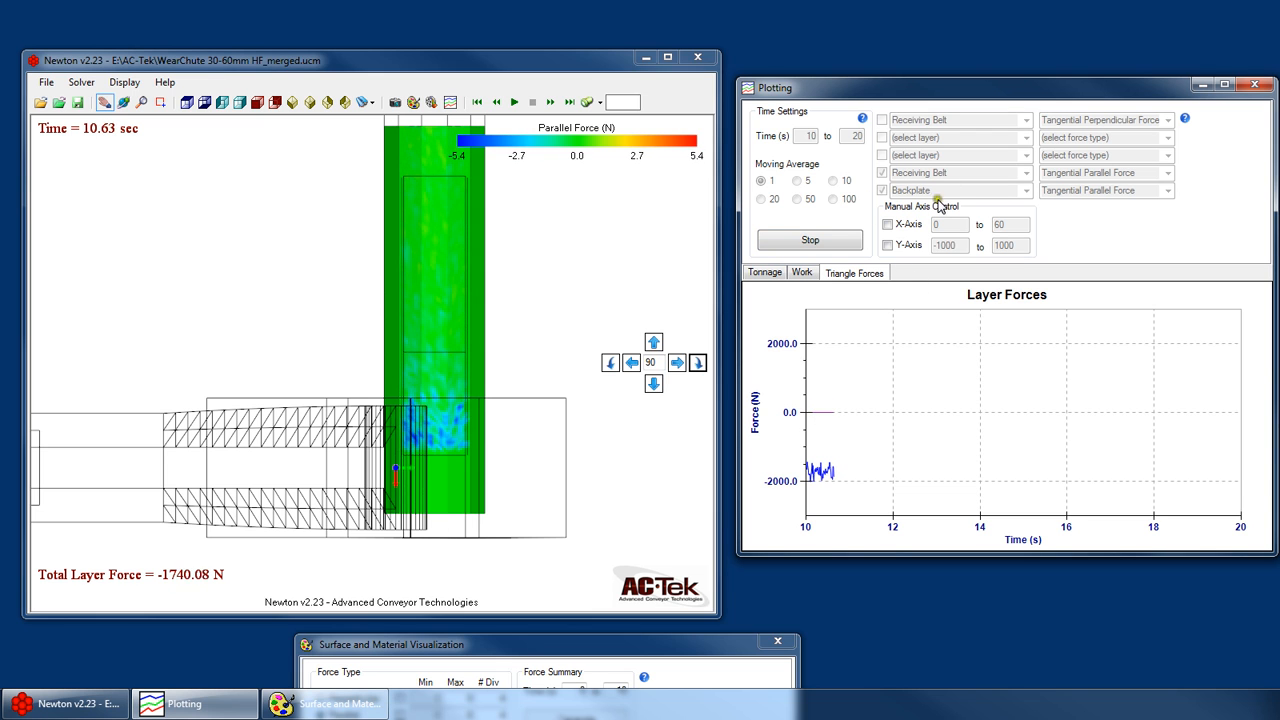
- Orbit the model to a 3D view of the Receiving Belt and stop the force plot
right_click(414, 399)
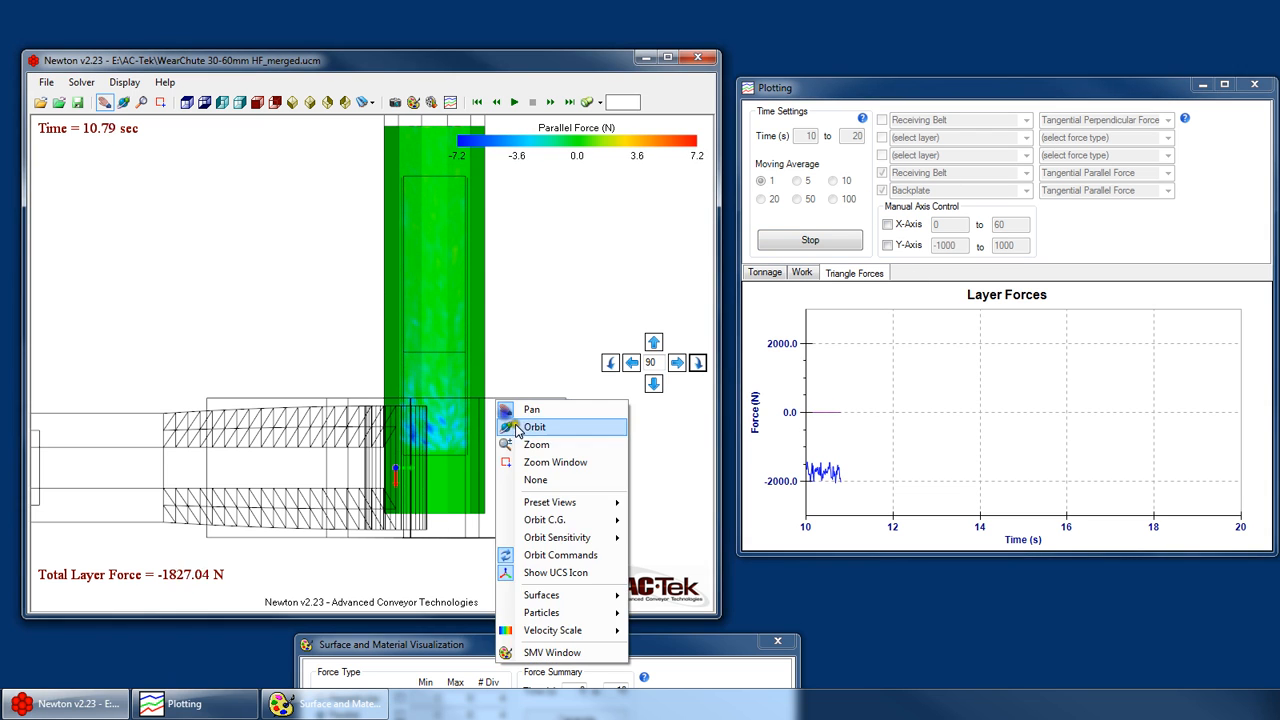
click(445, 423)
drag(417, 556, 366, 550)
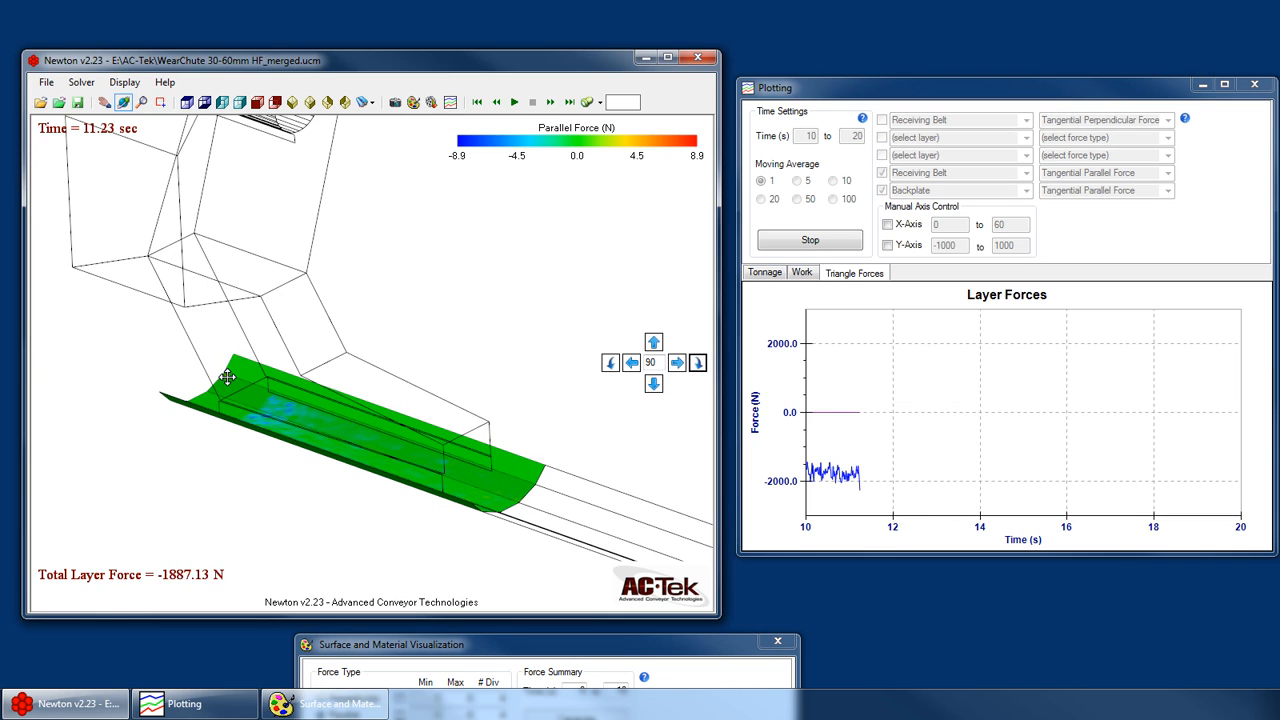
click(818, 248)
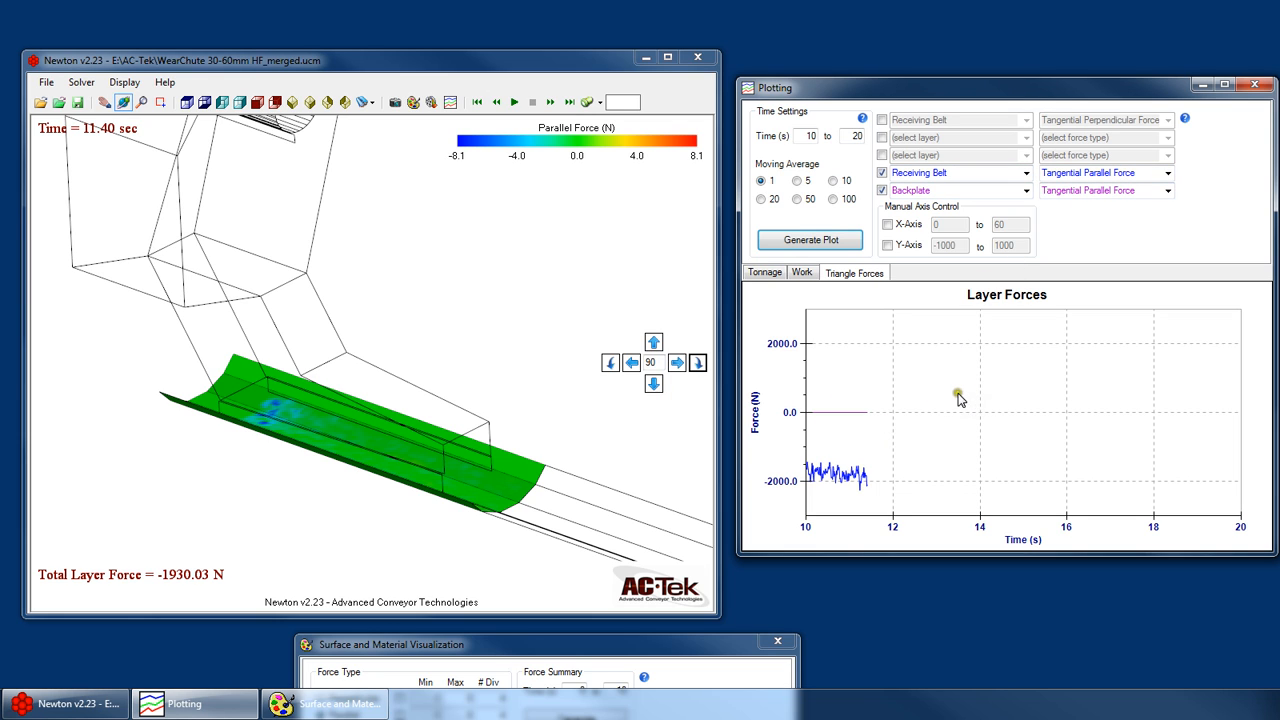
- Examine the Backplate outline and the Receiving Belt's orientation from several angles against the parallel force types of both plotted curves
drag(334, 334, 363, 323)
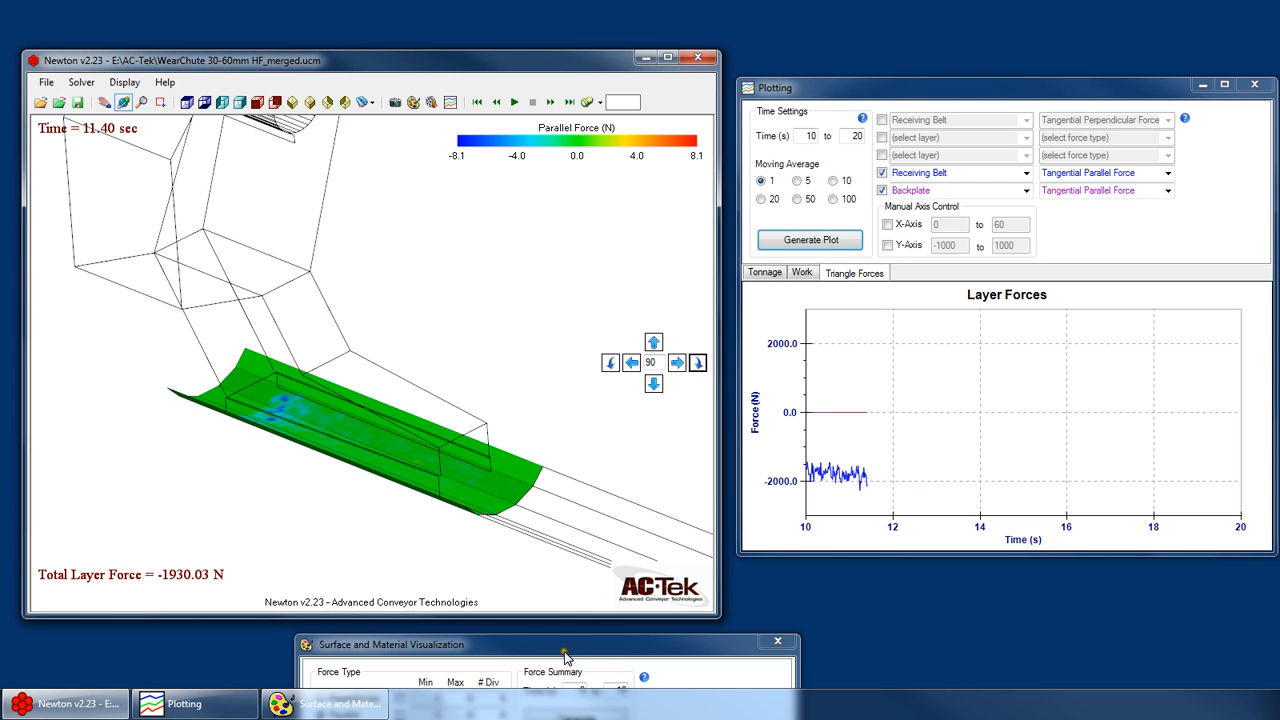
scroll(452, 431, down, 3)
scroll(168, 328, up, 6)
scroll(387, 370, up, 4)
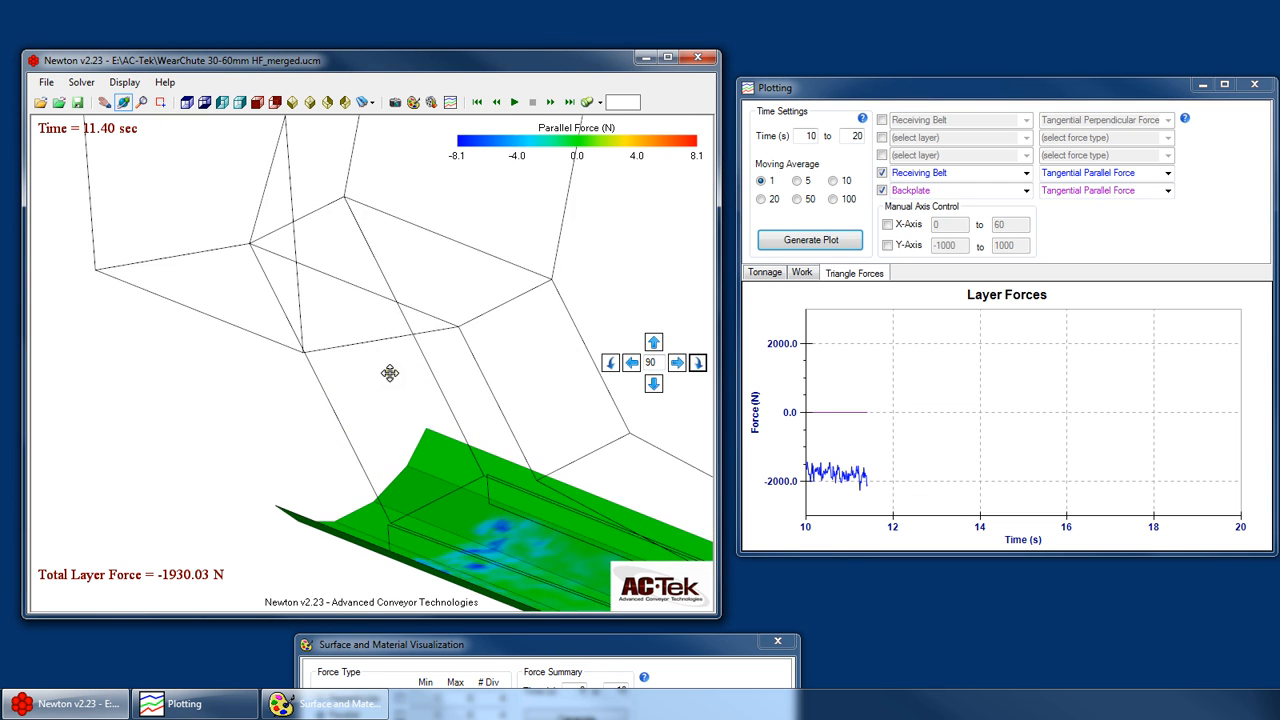
drag(351, 386, 498, 314)
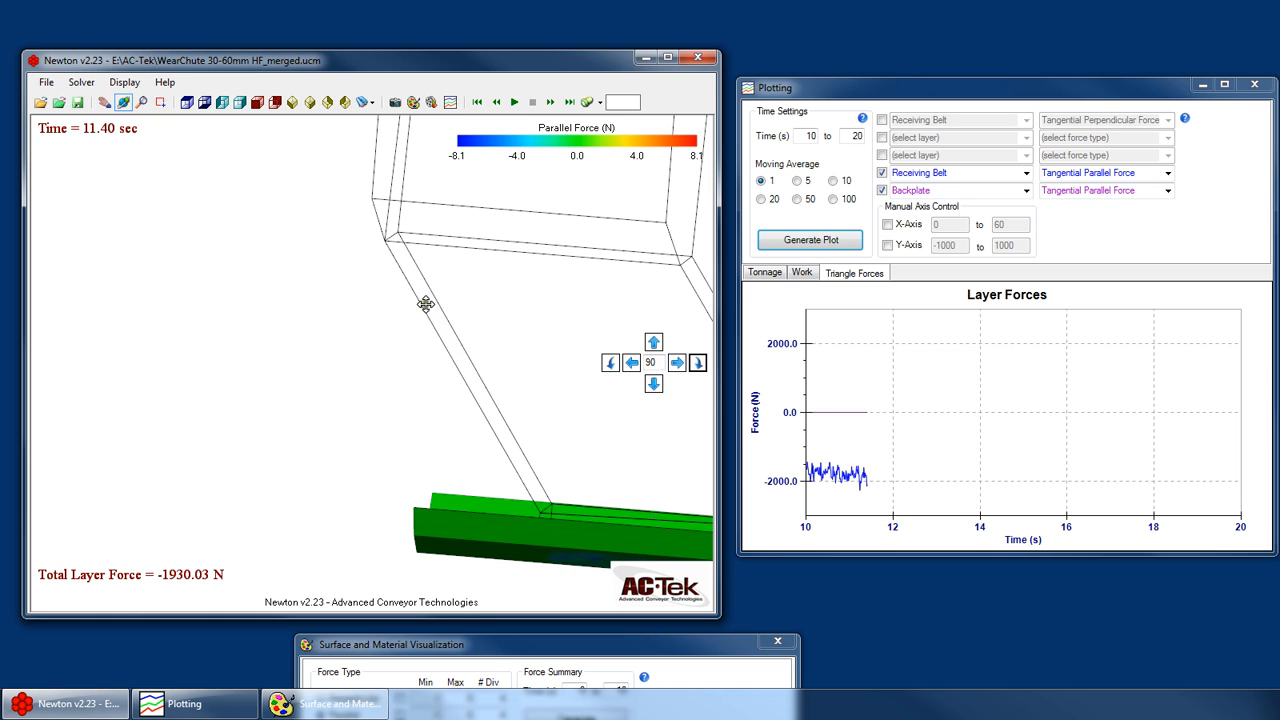
drag(526, 359, 488, 402)
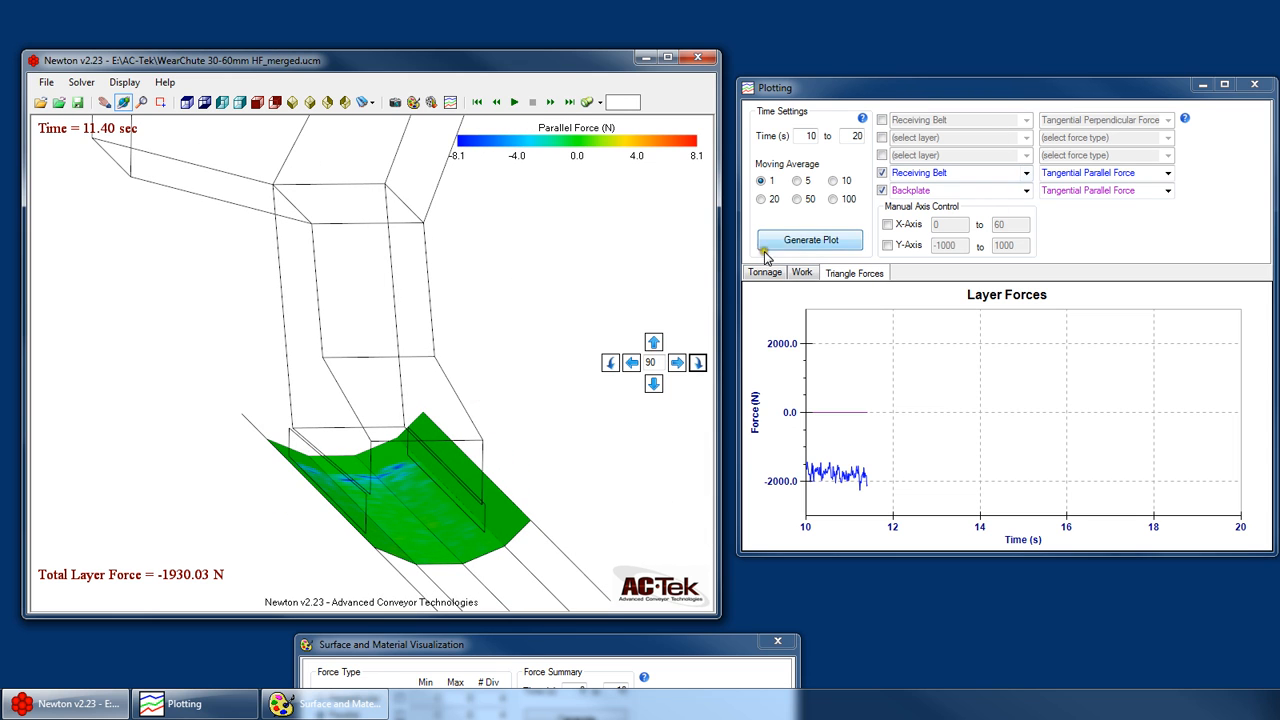
click(1108, 173)
click(1104, 173)
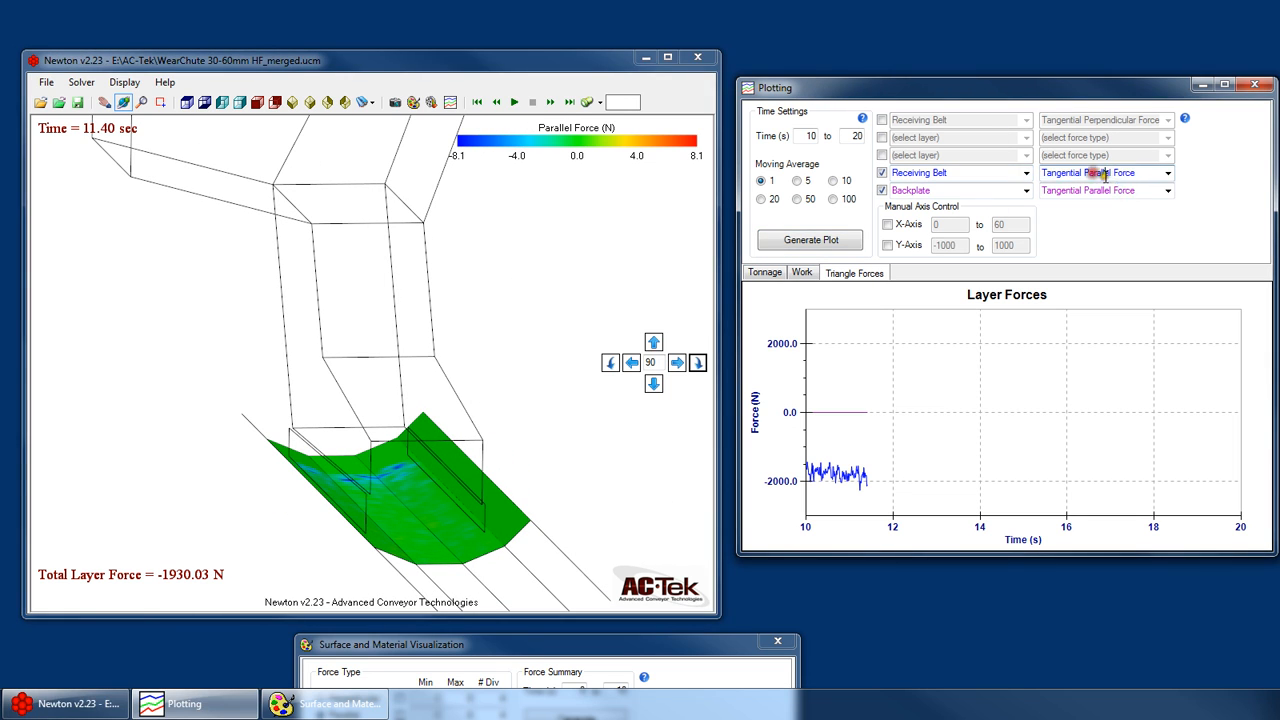
click(1108, 195)
click(1108, 193)
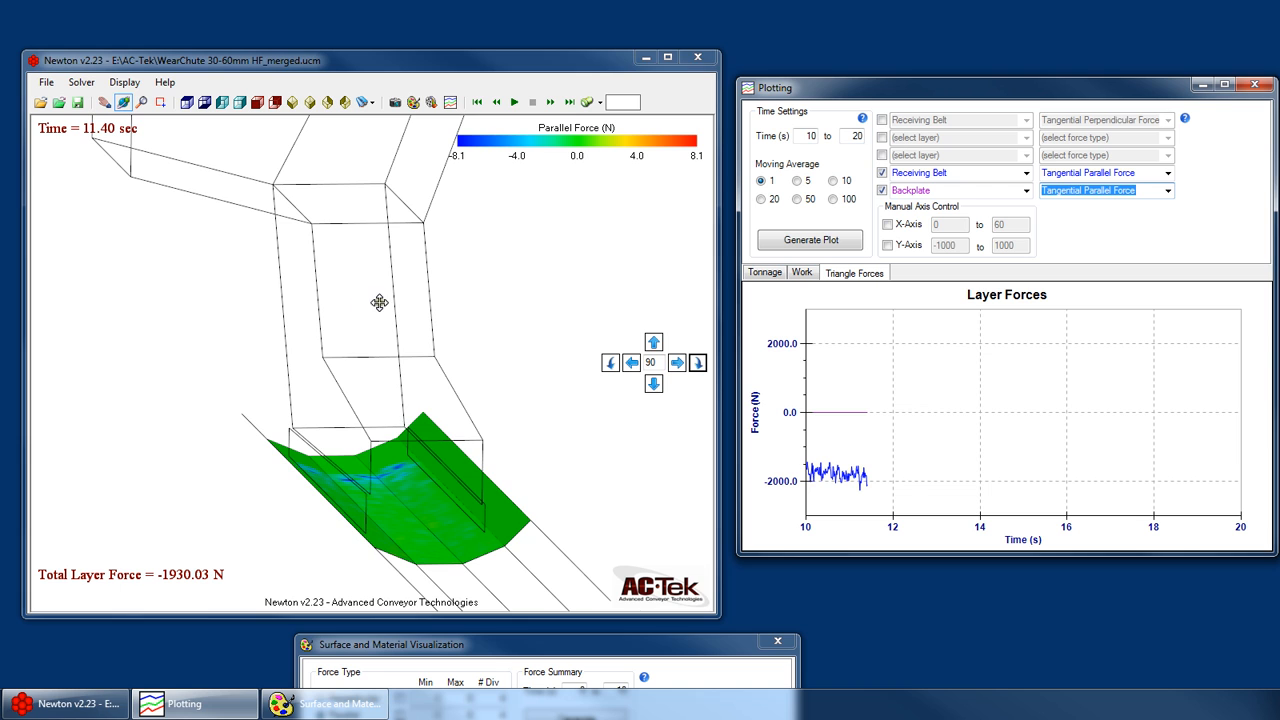
drag(379, 302, 334, 331)
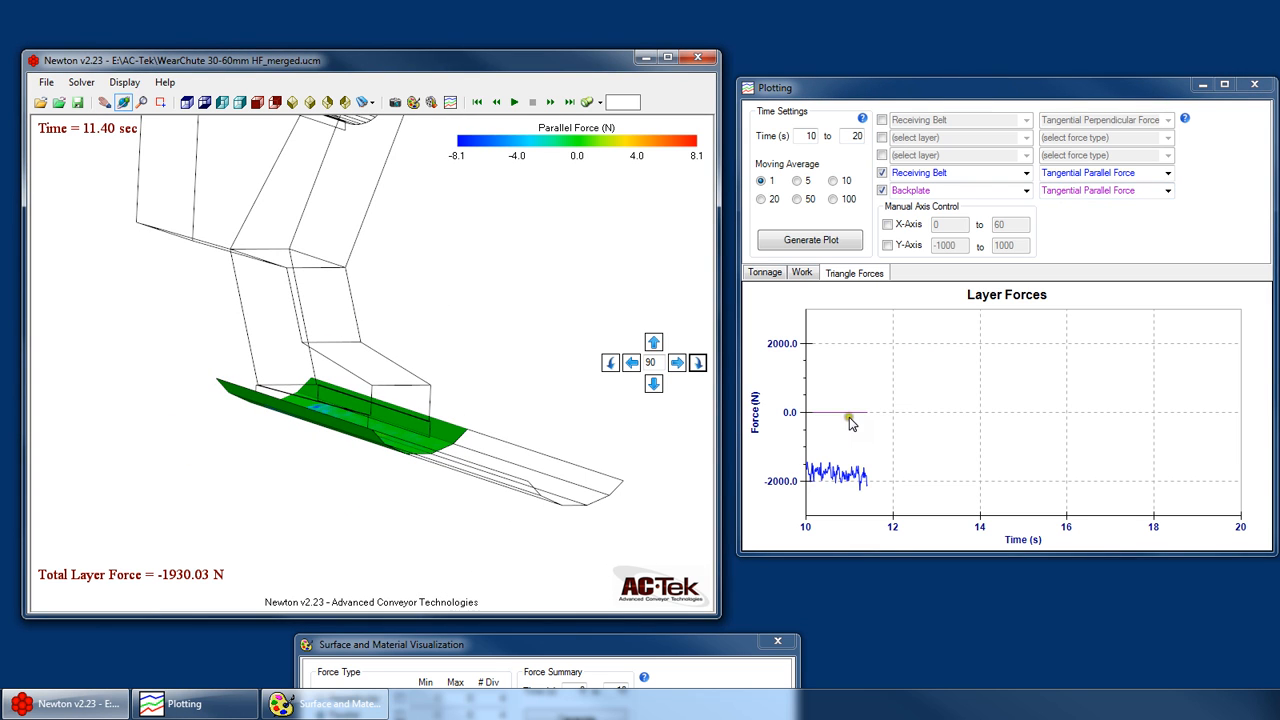
- Inspect the lower chute outline above the Receiving Belt up close and from several angles, ending on a 3D view of the belt
drag(270, 306, 323, 363)
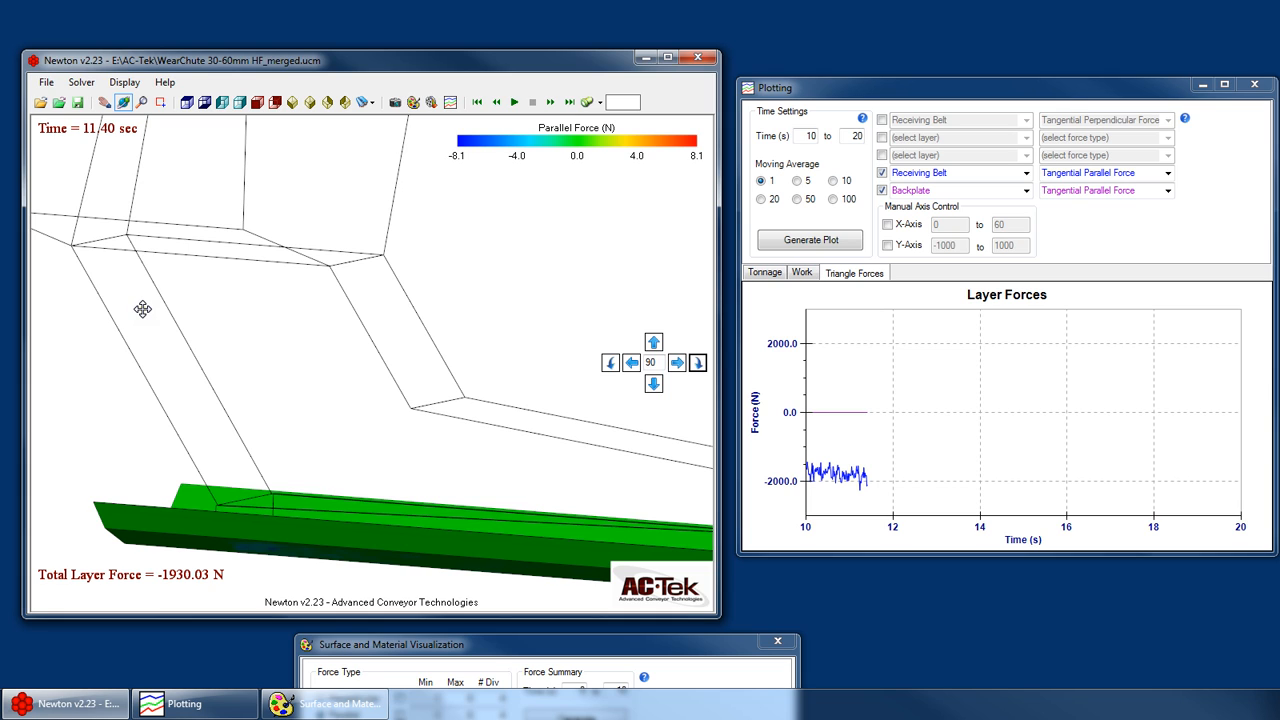
drag(142, 309, 171, 309)
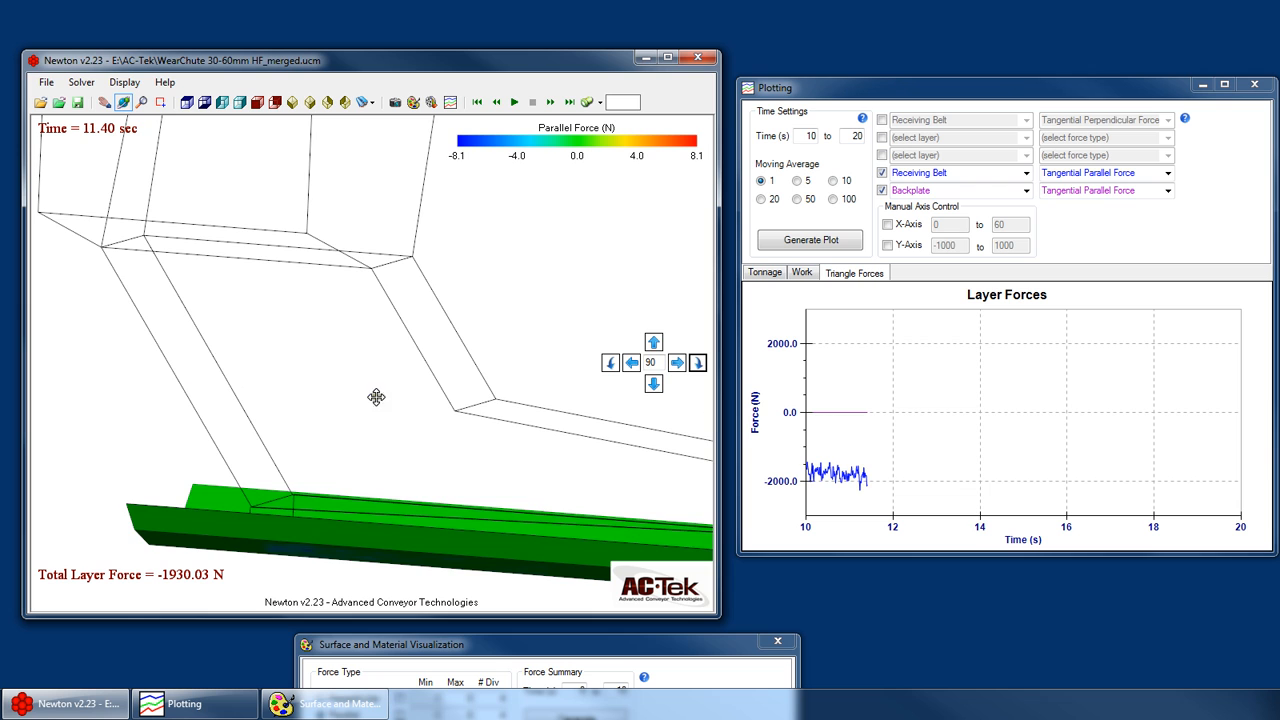
drag(376, 398, 288, 516)
scroll(300, 465, down, 4)
drag(293, 465, 302, 472)
scroll(212, 472, up, 4)
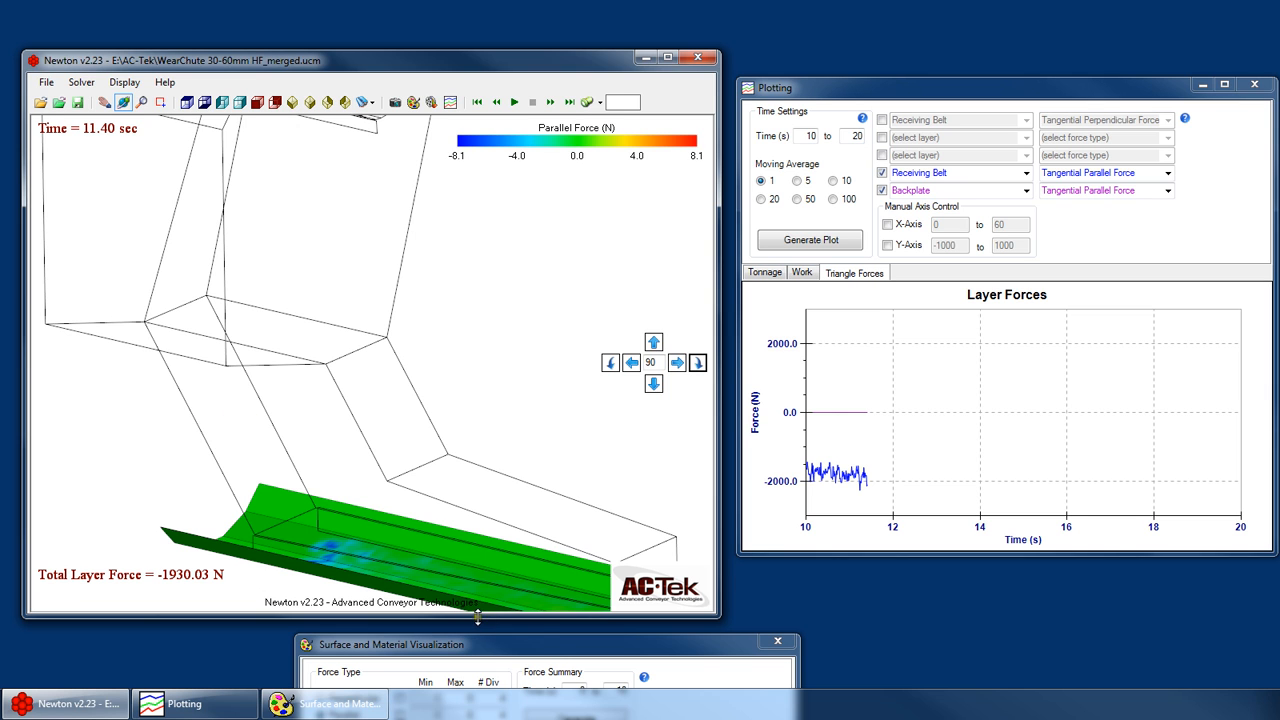
- Review the tonnage, work and triangle force plots and check the chart image and data copy options for the force and work charts
drag(539, 646, 638, 668)
click(766, 276)
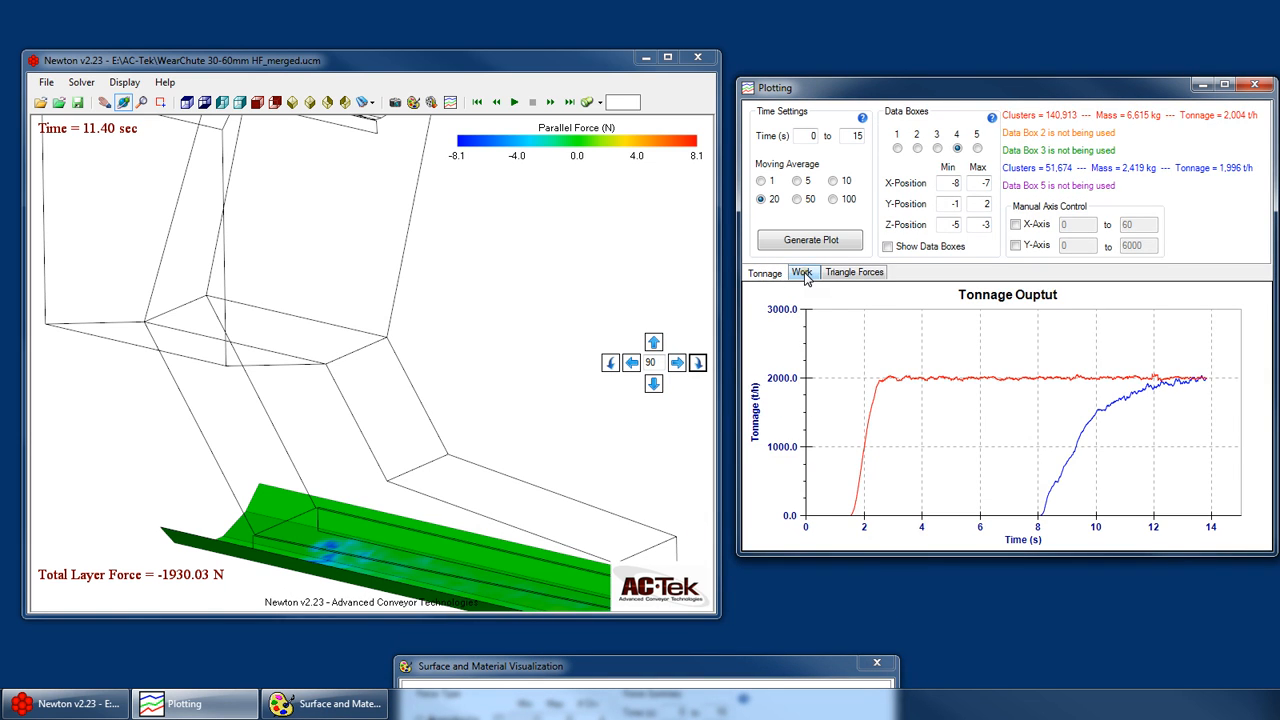
click(801, 274)
click(845, 276)
right_click(880, 341)
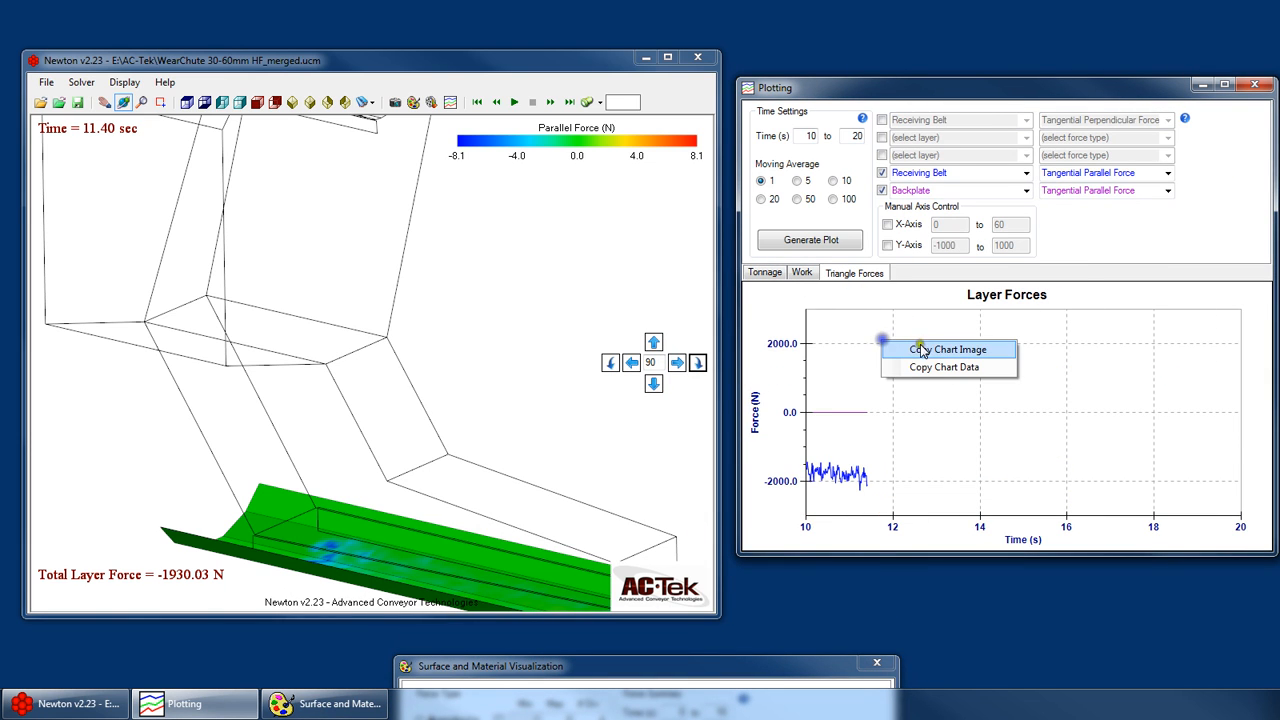
click(810, 276)
right_click(866, 387)
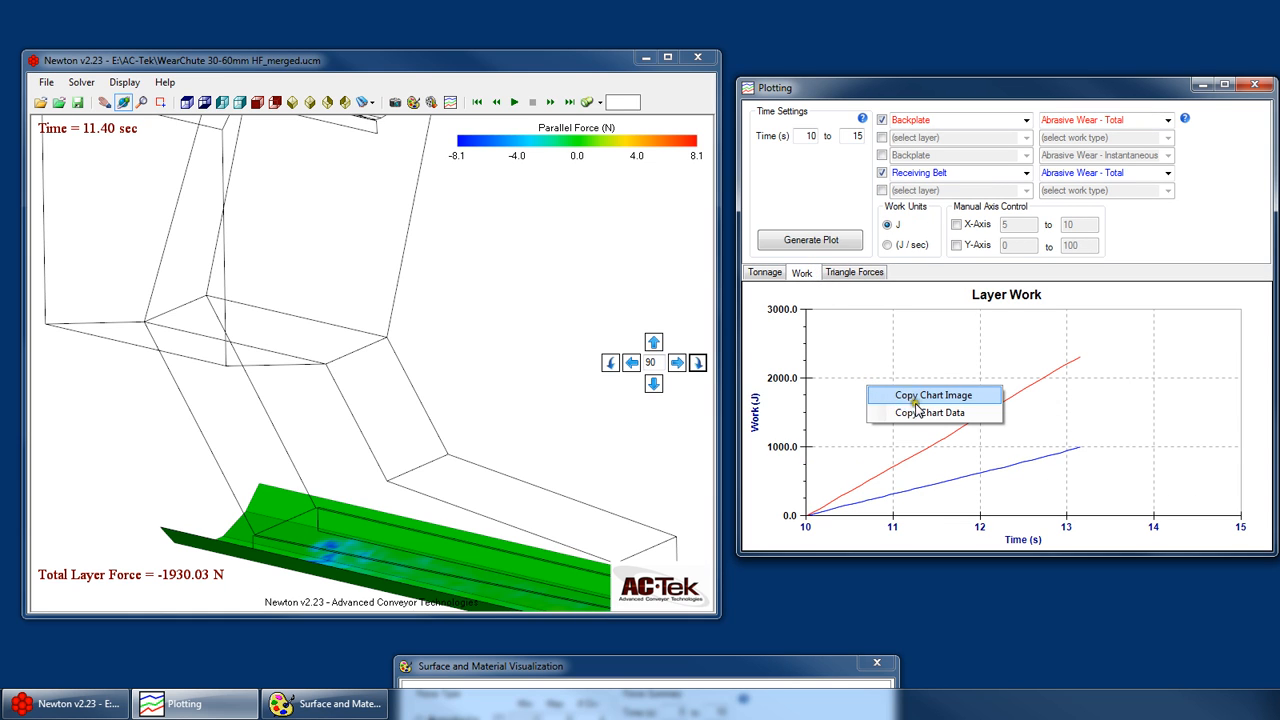
click(869, 274)
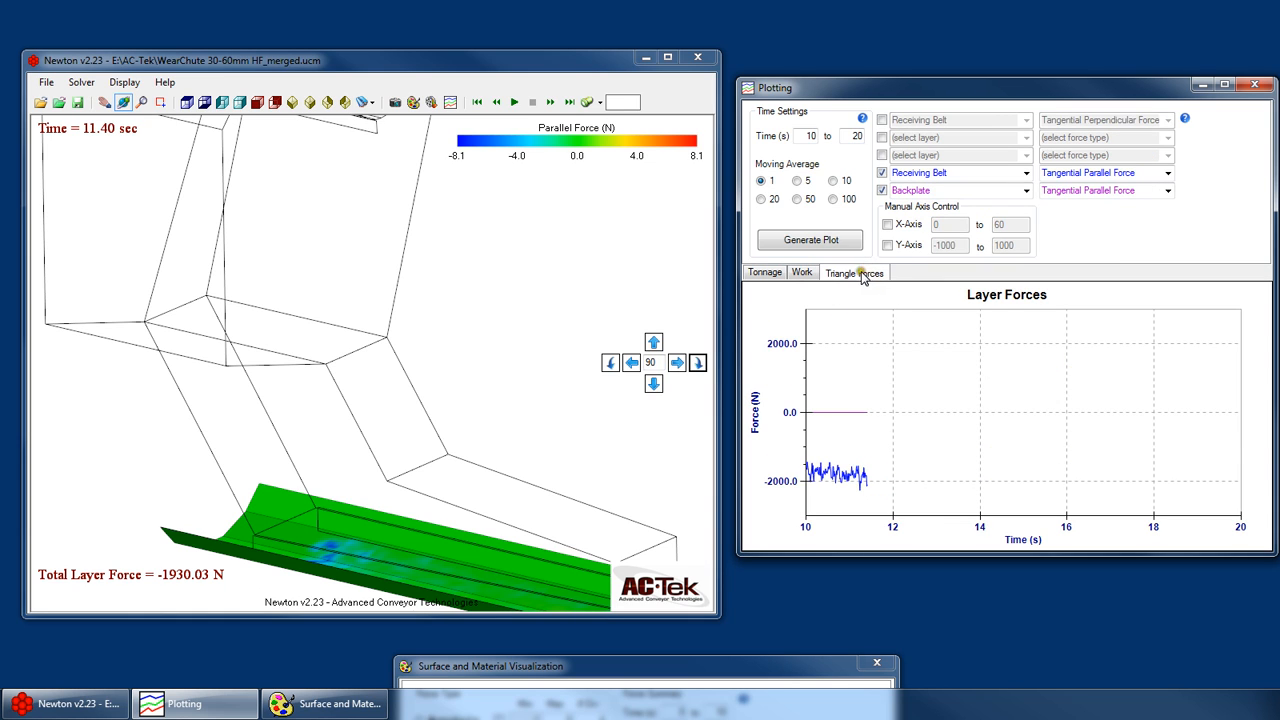
- Compare the work plot with the triangle forces plot, and read the help on plotting layer work
click(805, 273)
click(855, 274)
click(806, 272)
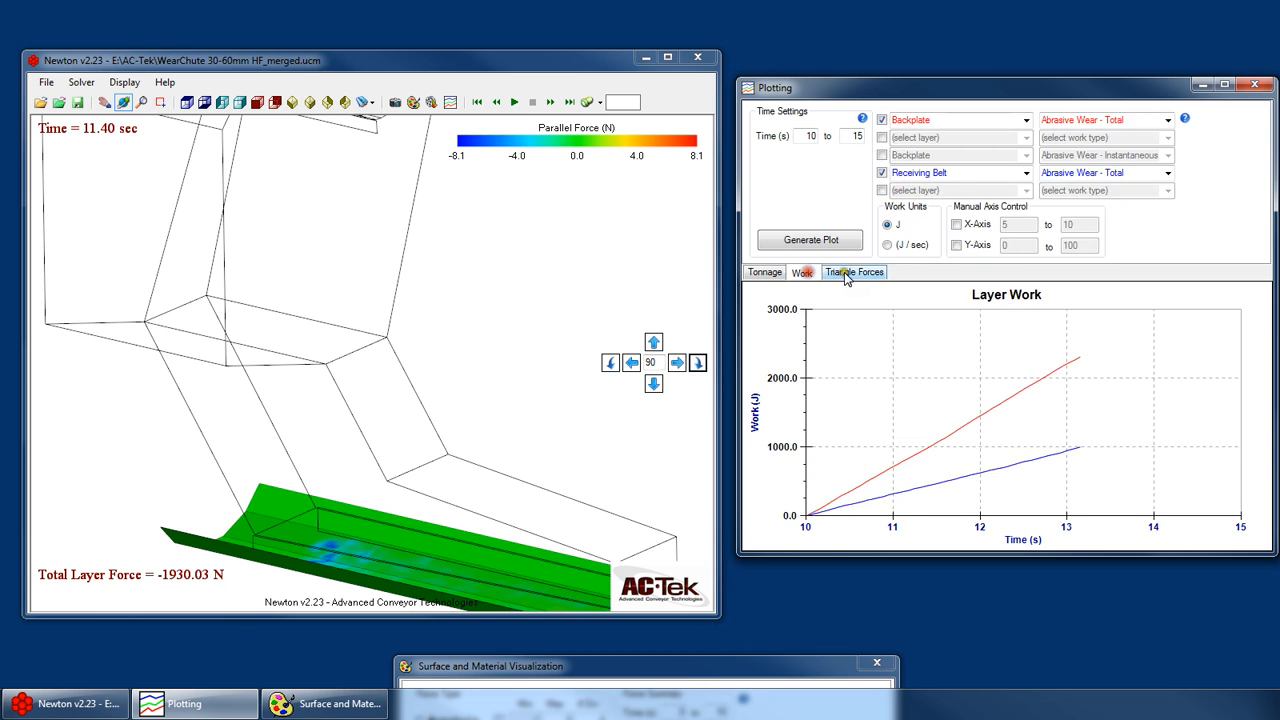
click(849, 273)
click(803, 273)
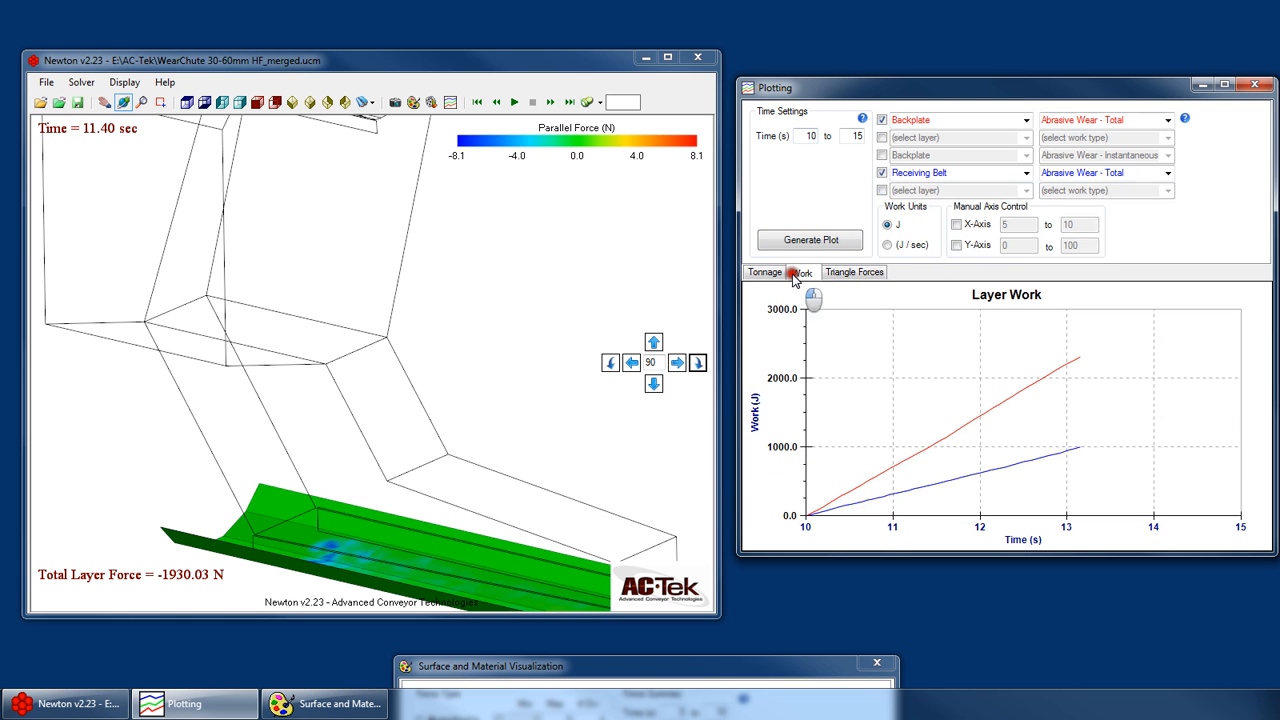
click(1184, 119)
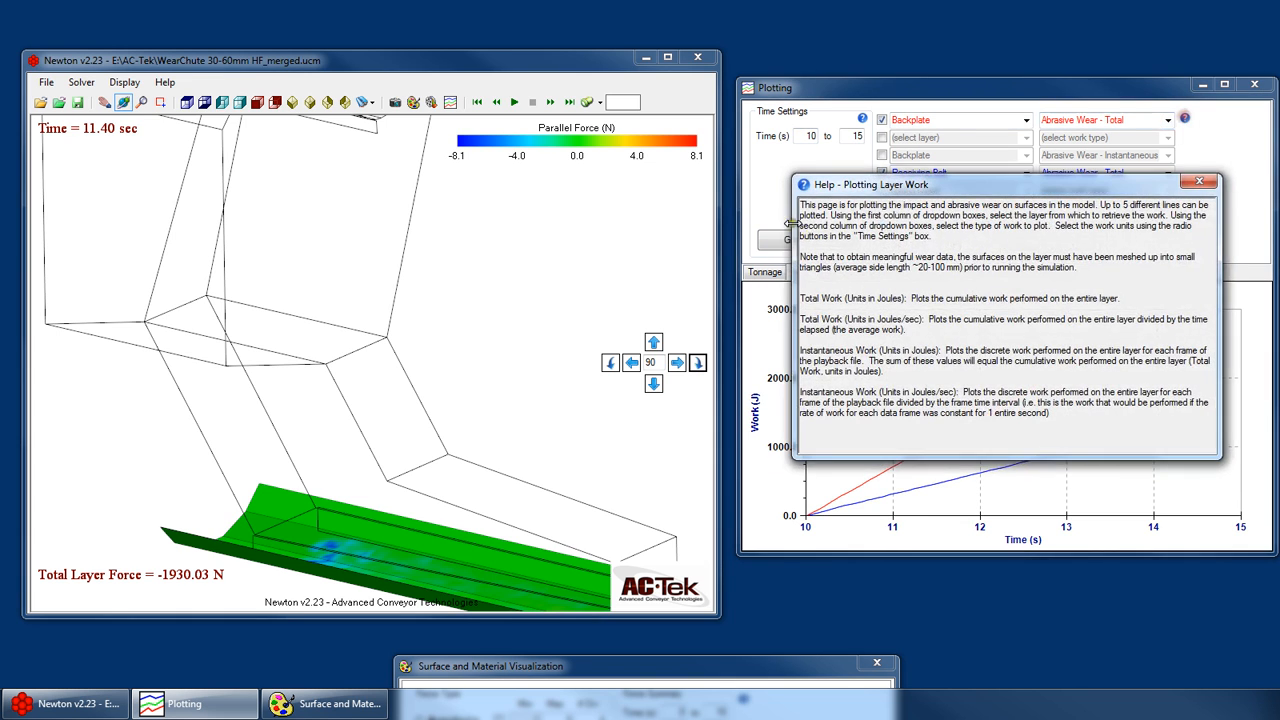
click(1200, 180)
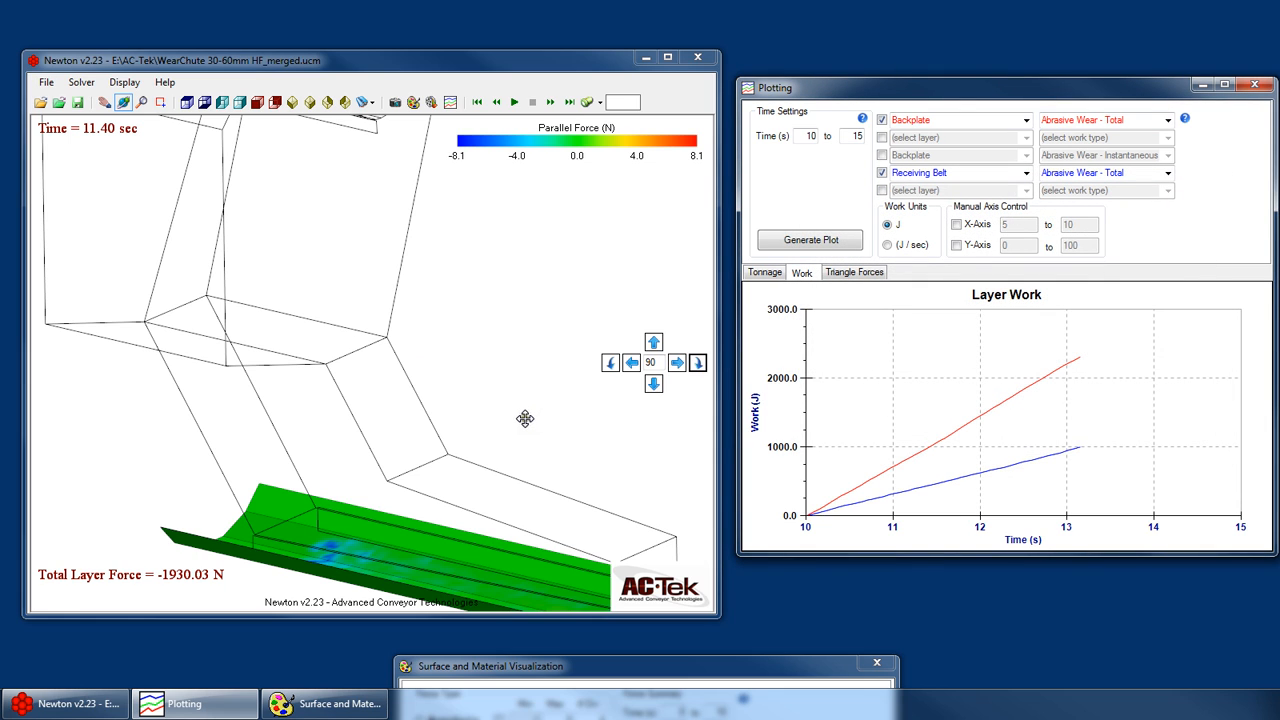